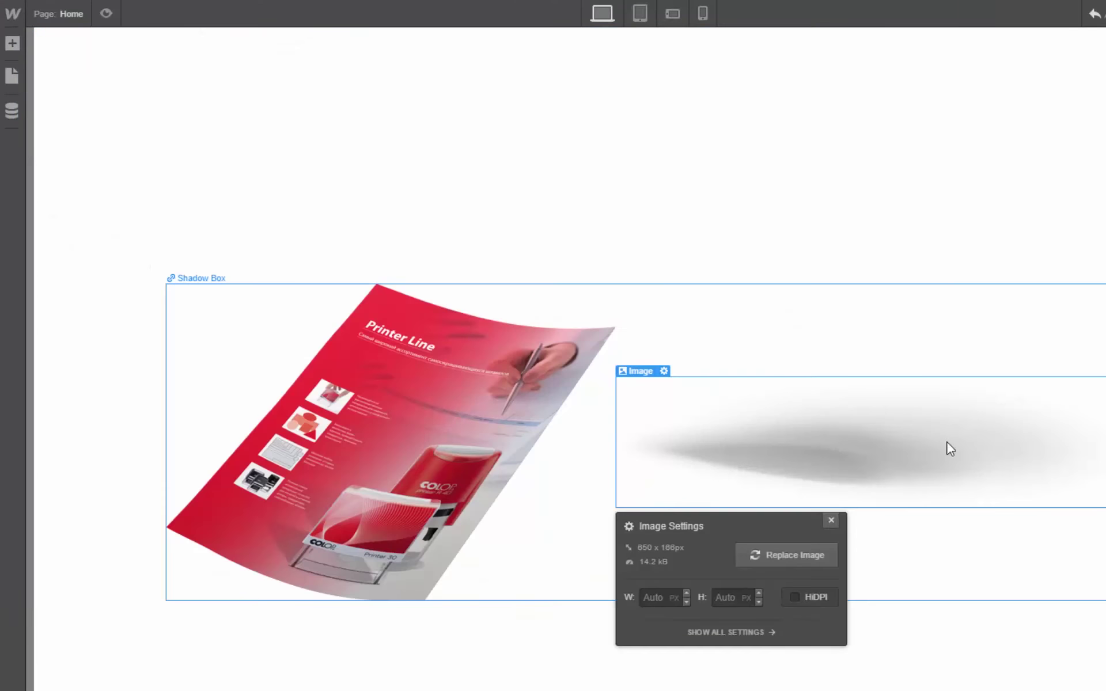
- Close the image settings and assign a new class named Shadow to the shadow image
click(831, 521)
click(1101, 109)
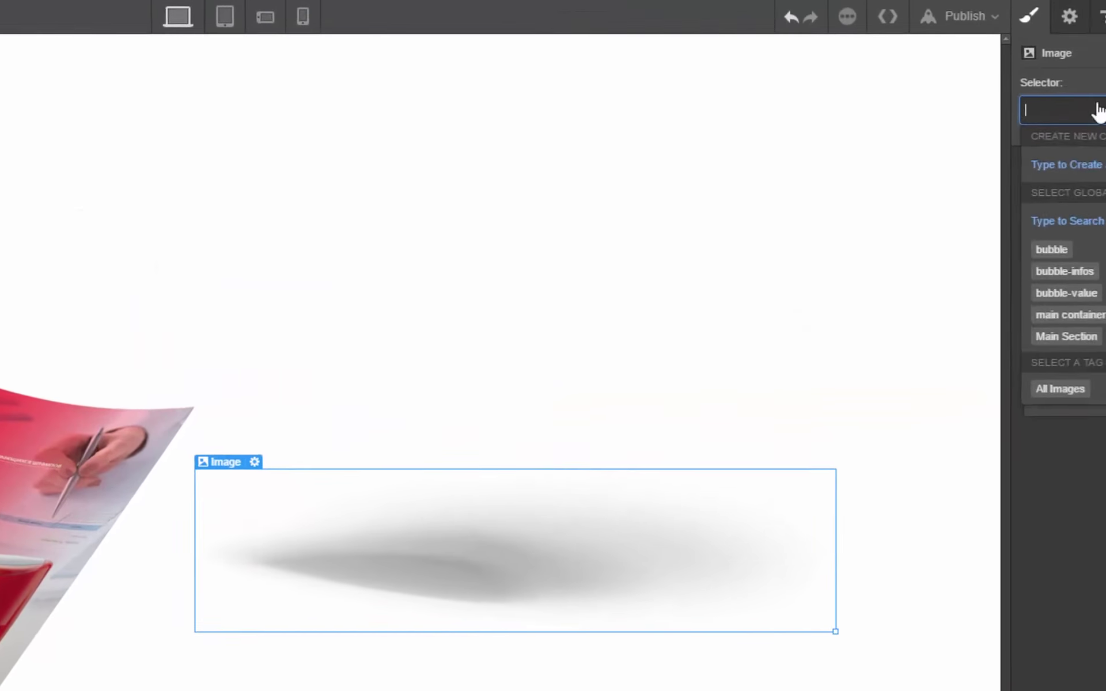
text(Sh)
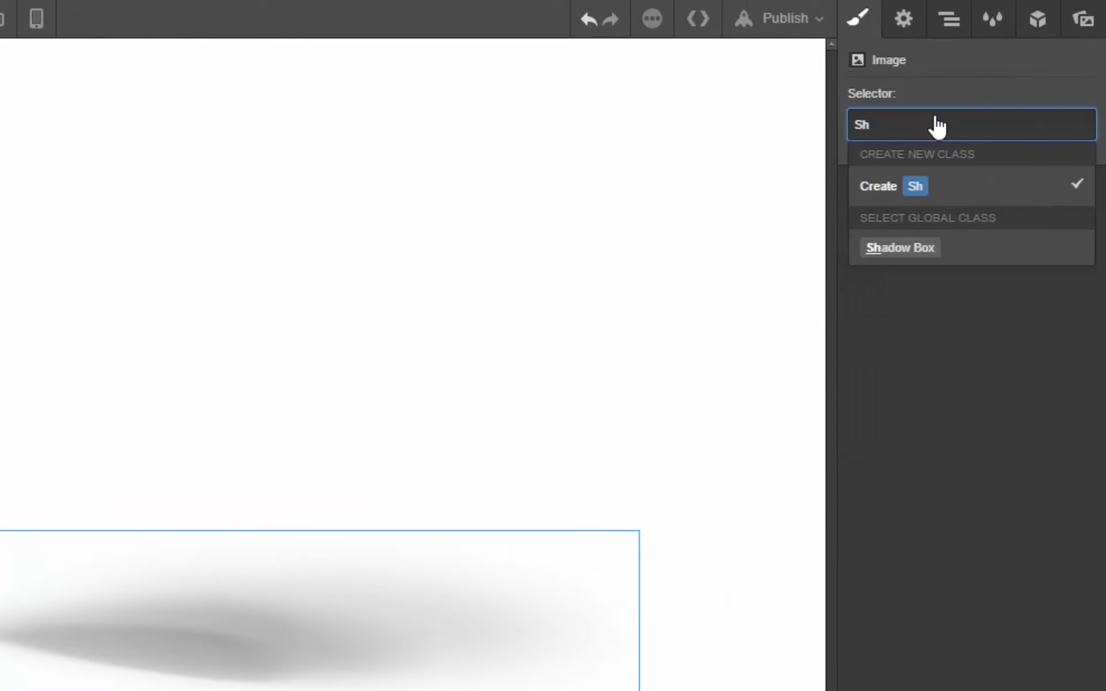
text(adow)
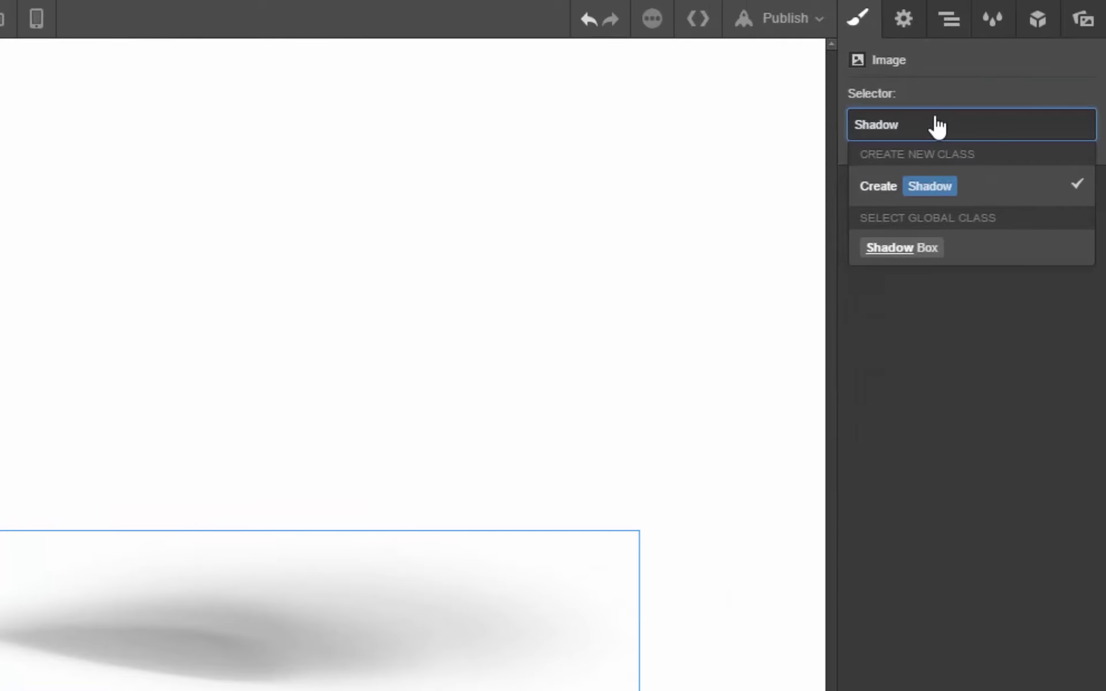
key(Return)
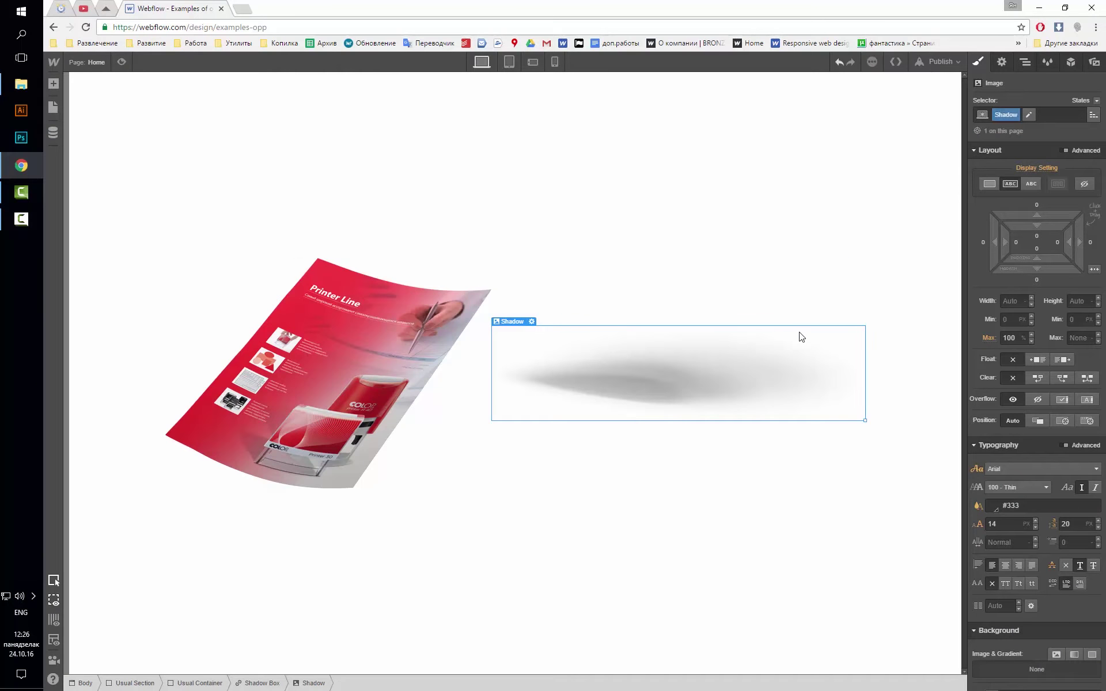
- Set the Shadow Box link block to a vertical flex layout with its children centered on both axes
click(709, 278)
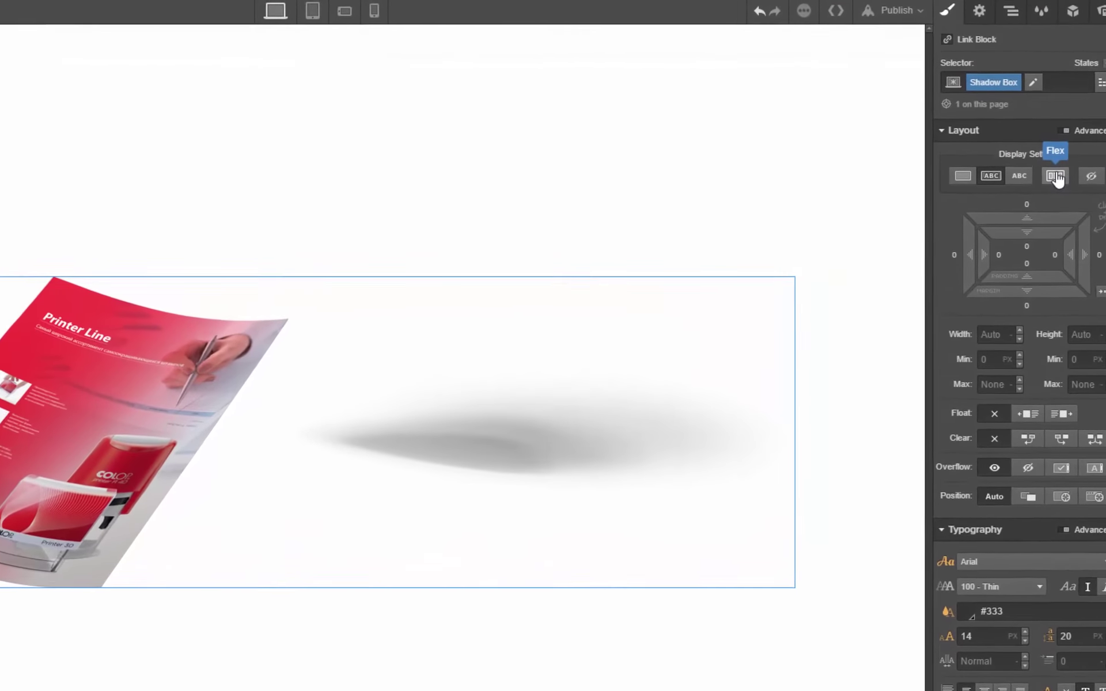
click(1056, 176)
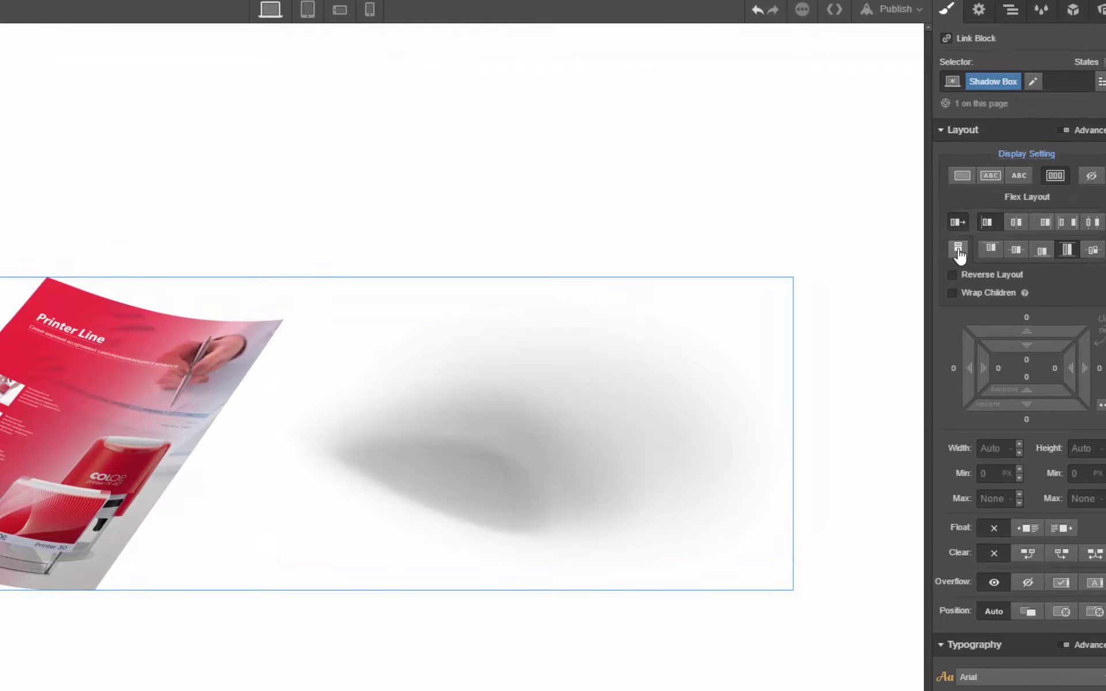
click(958, 250)
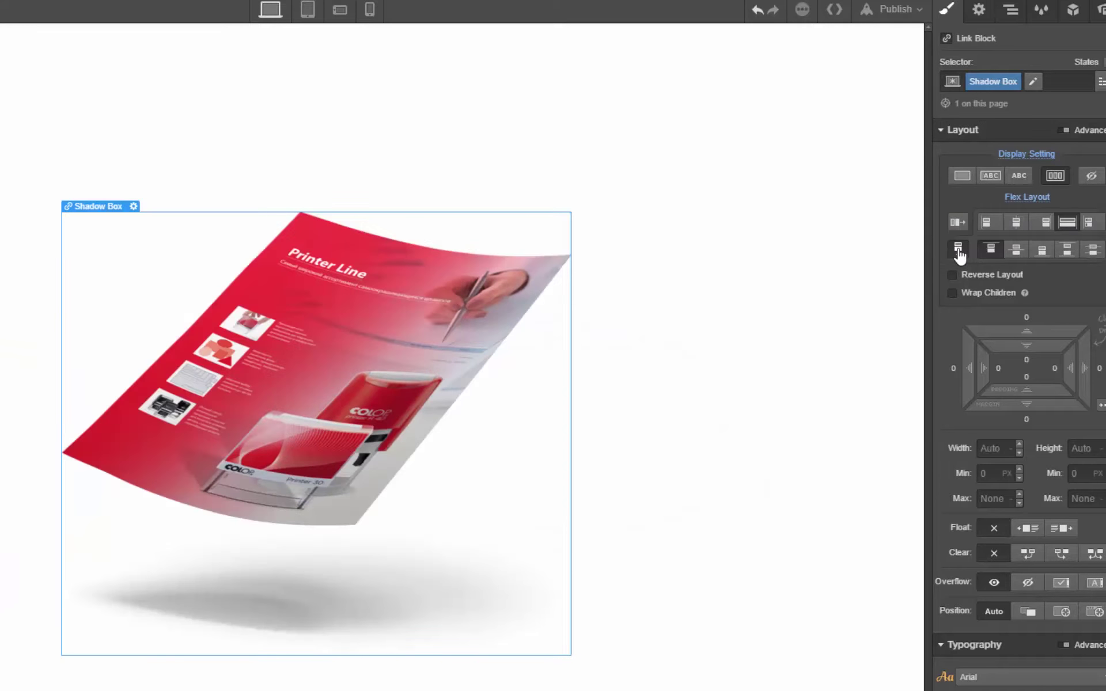
click(1017, 227)
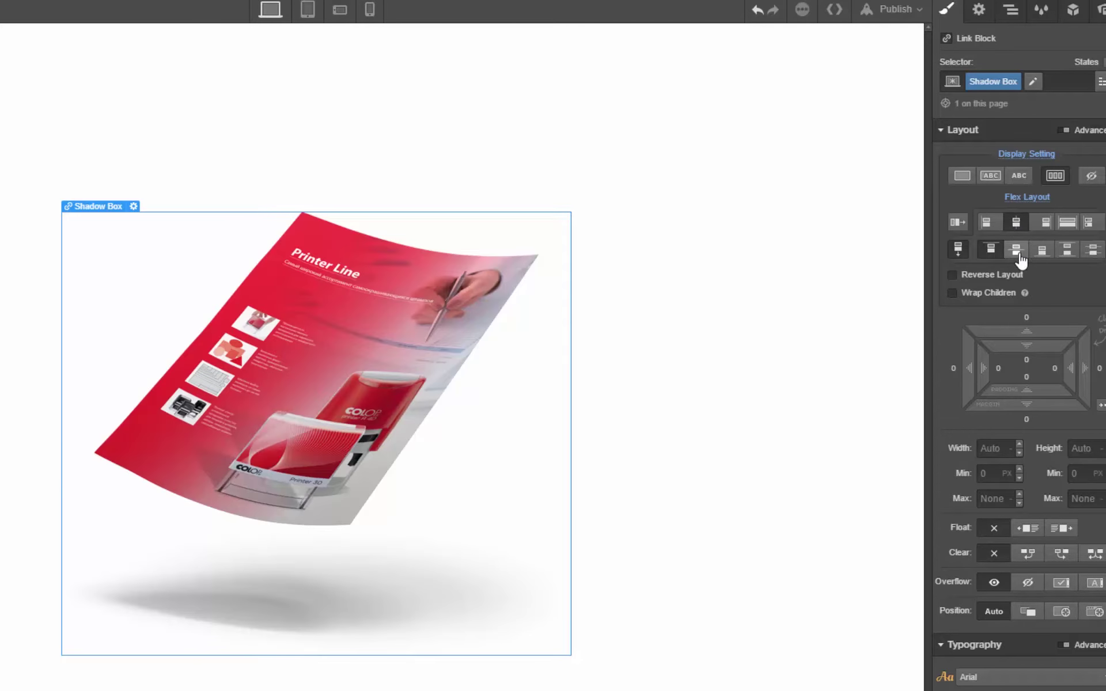
click(1017, 258)
- Check the Object and Shadow images in the Shadow Box and preview the page before returning to editing
click(276, 498)
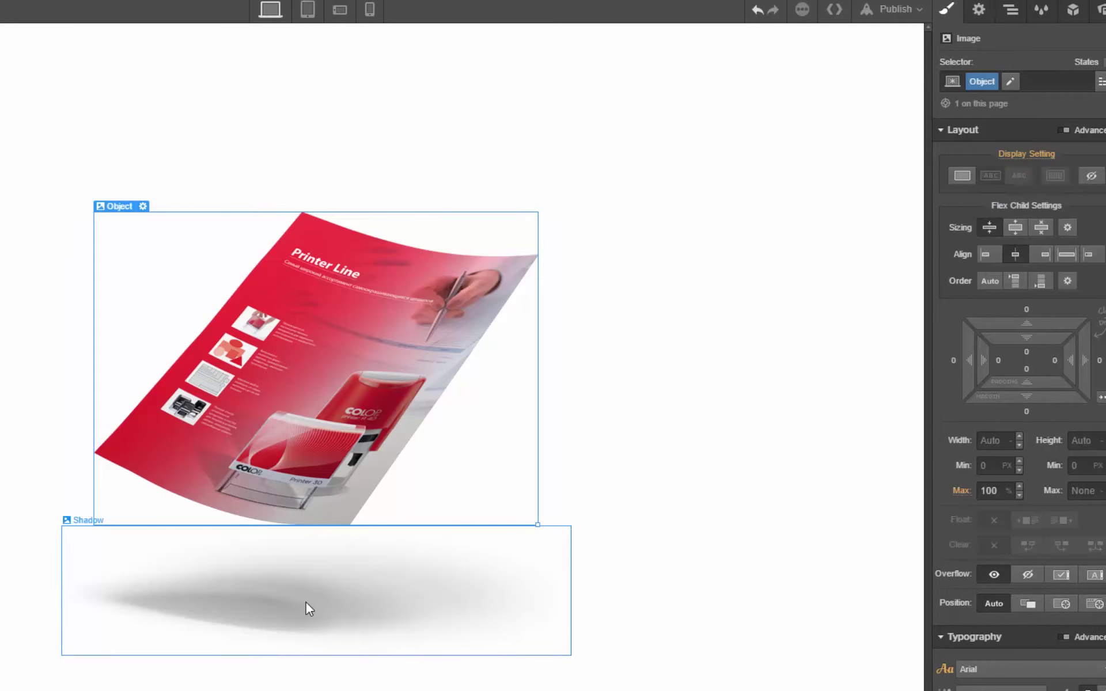
click(296, 604)
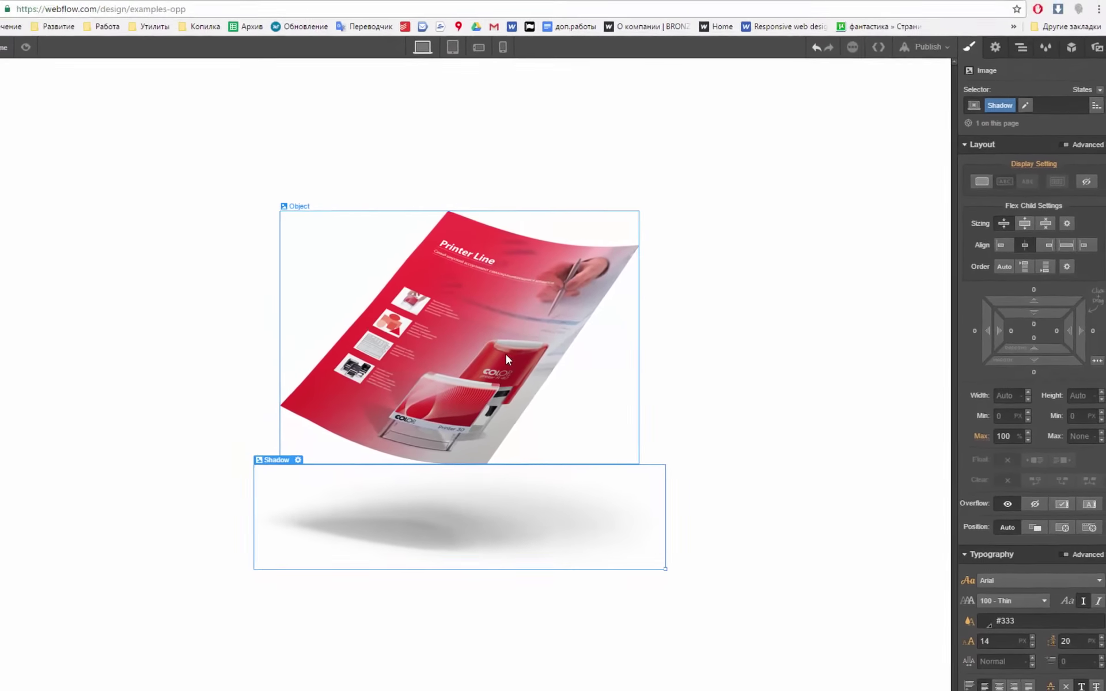
click(123, 62)
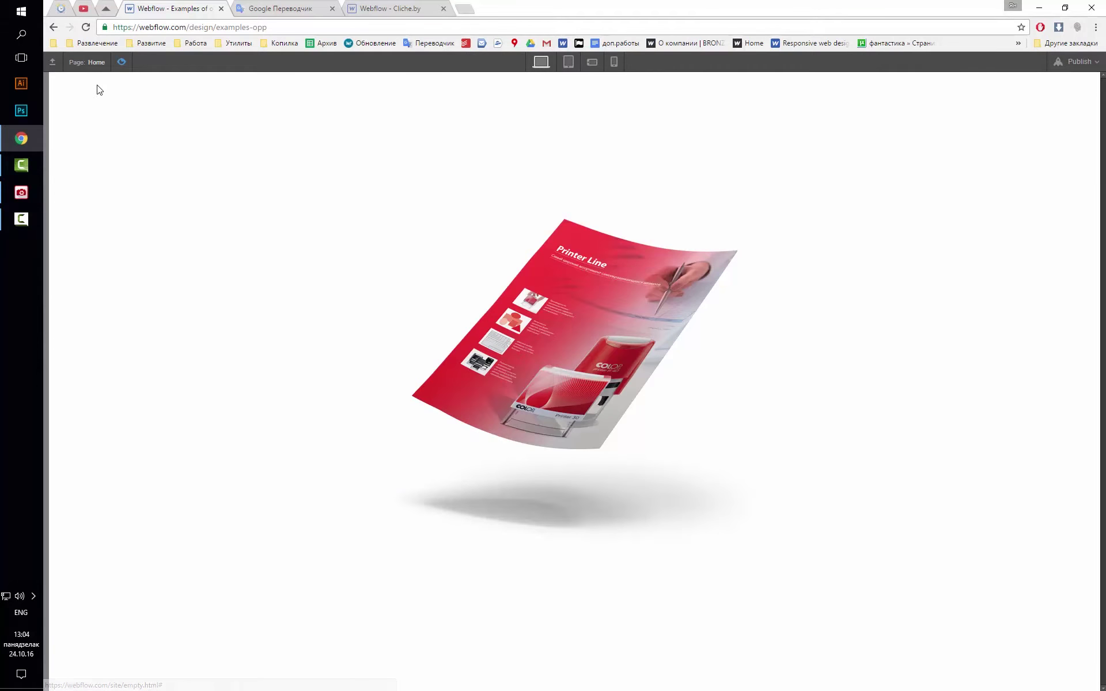
click(122, 62)
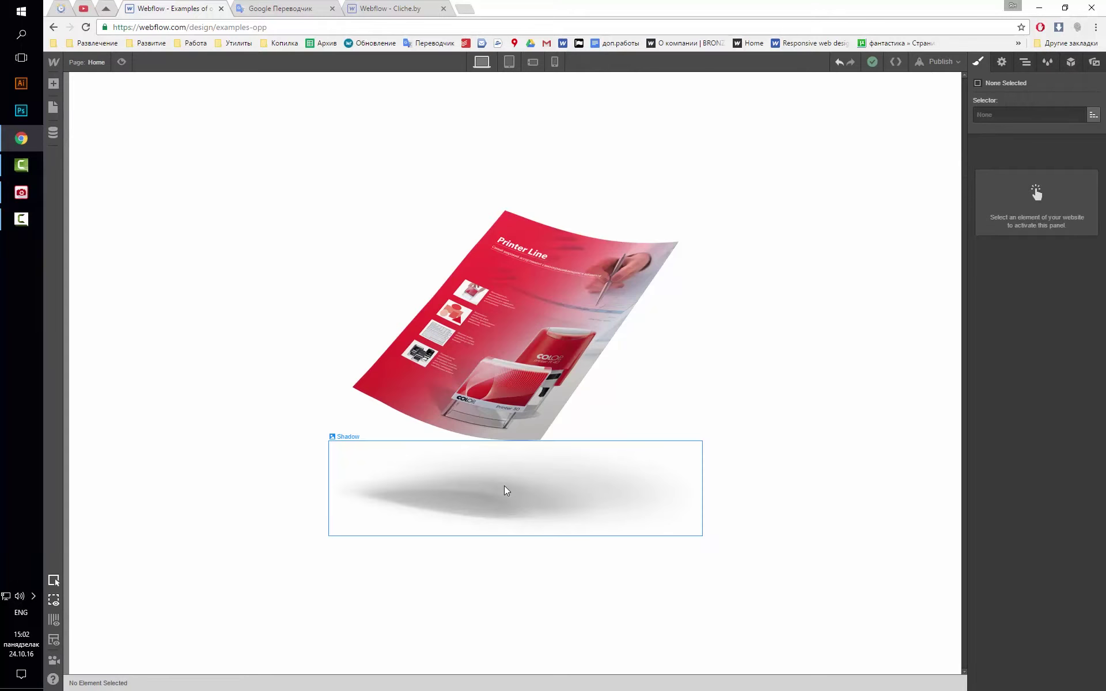
- Give the Shadow image absolute positioning with the Bottom preset
click(506, 491)
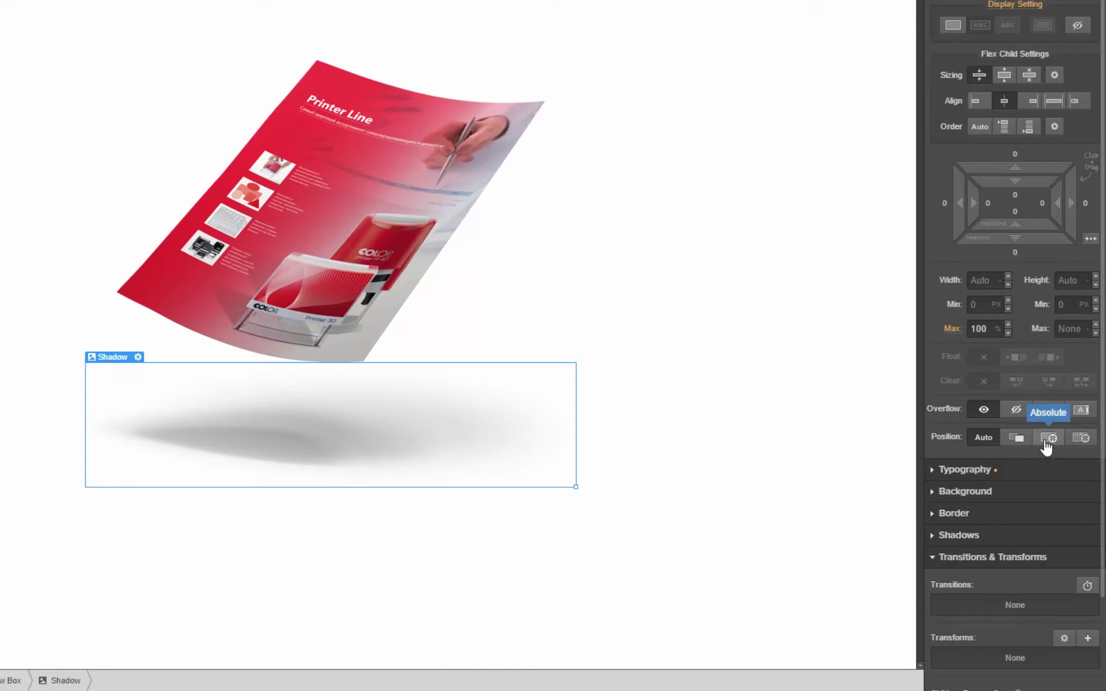
click(1046, 439)
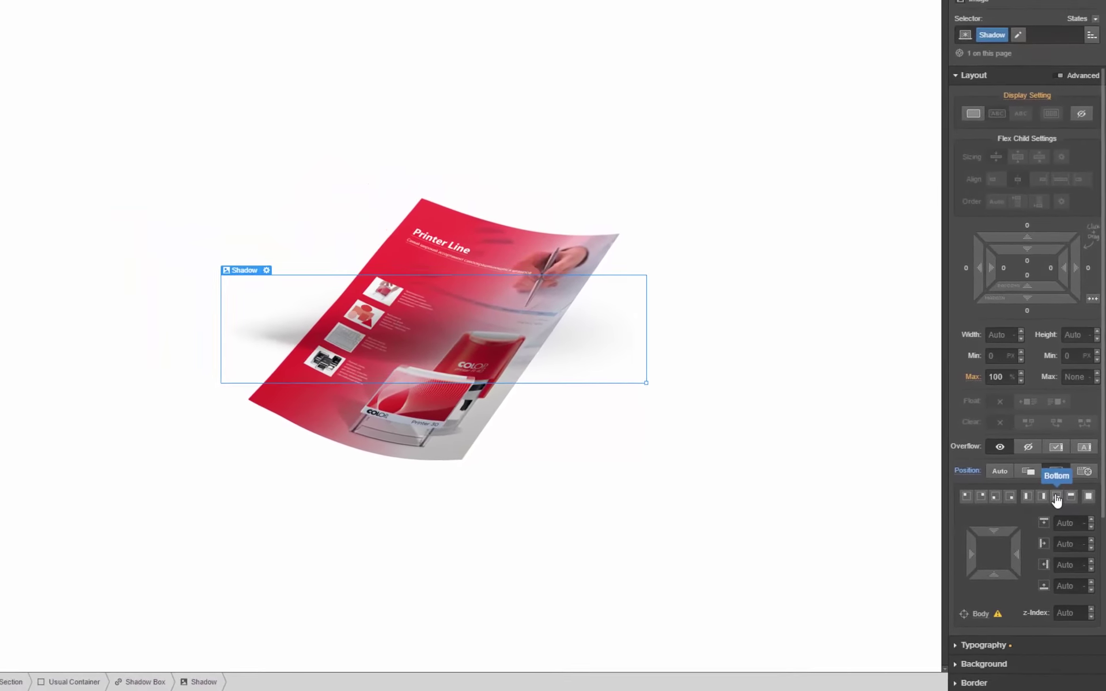
click(1056, 498)
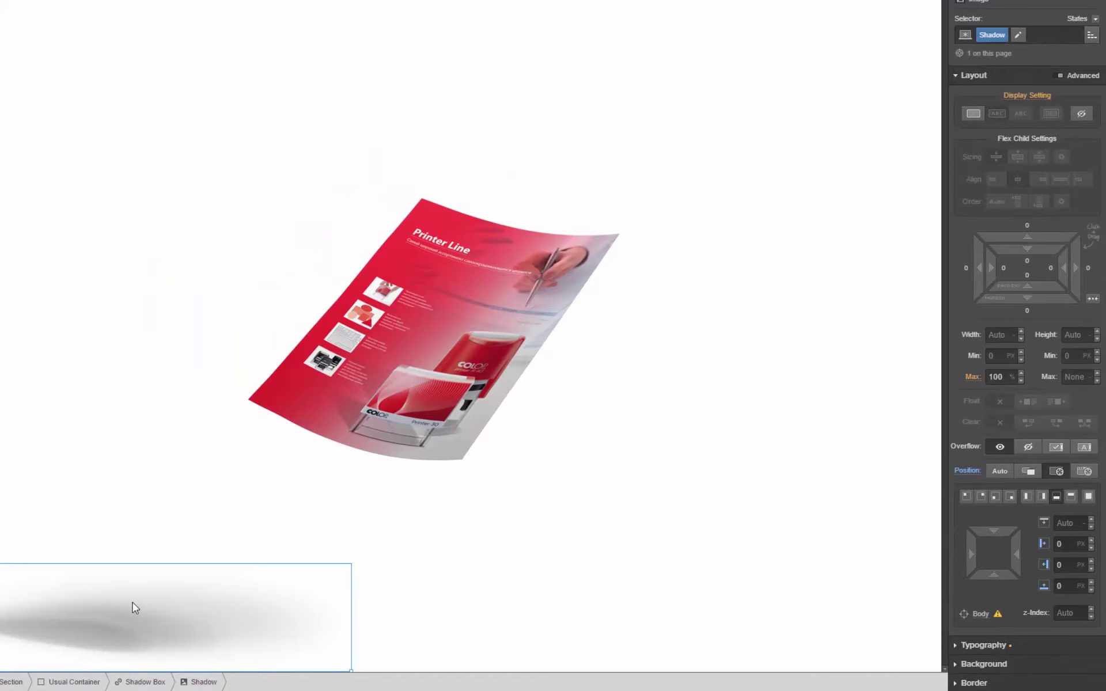
- Set the Shadow Box to relative positioning so it anchors the Shadow image, and reselect that image
click(145, 685)
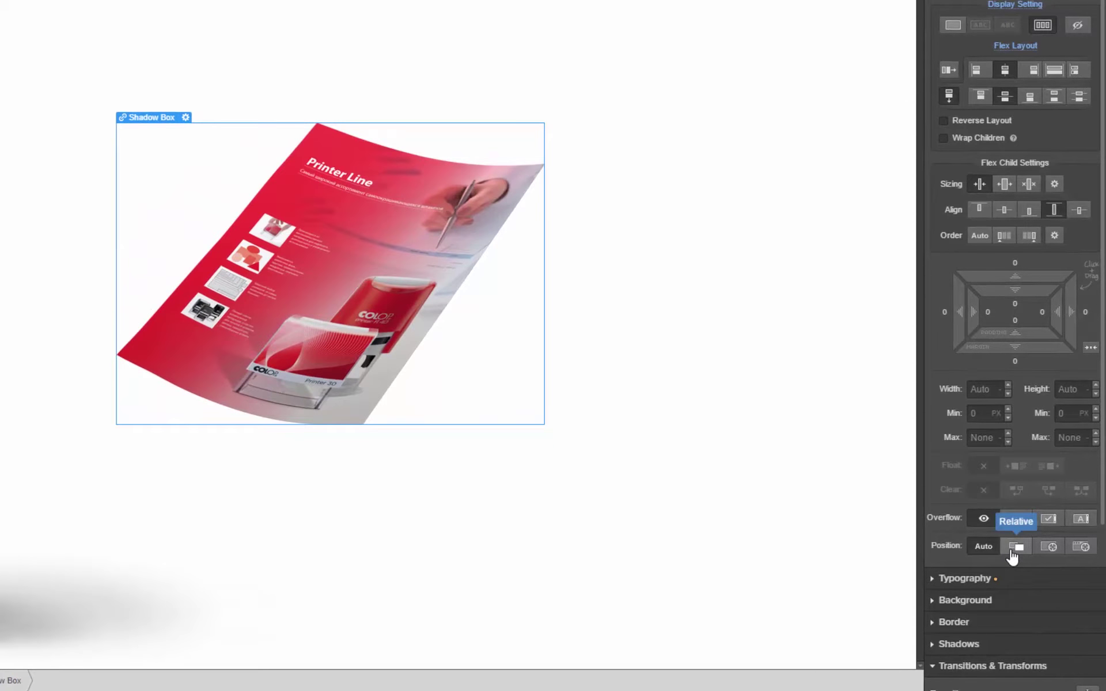
click(1013, 555)
click(427, 393)
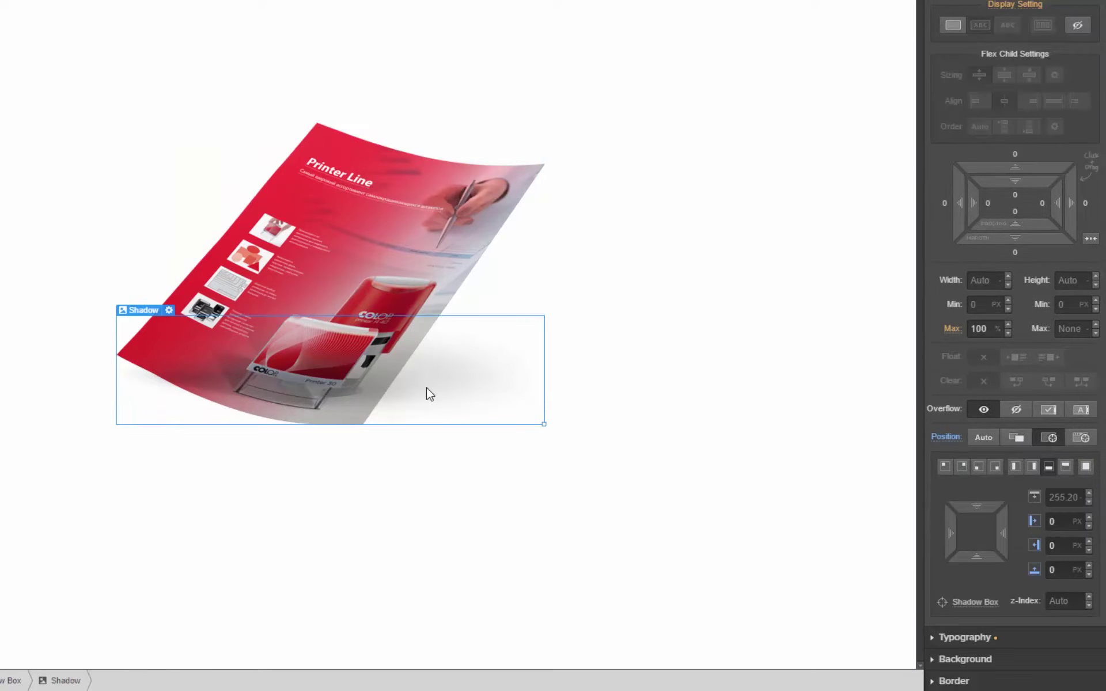
- Set the Object image to relative positioning with a z-index of 1
click(347, 188)
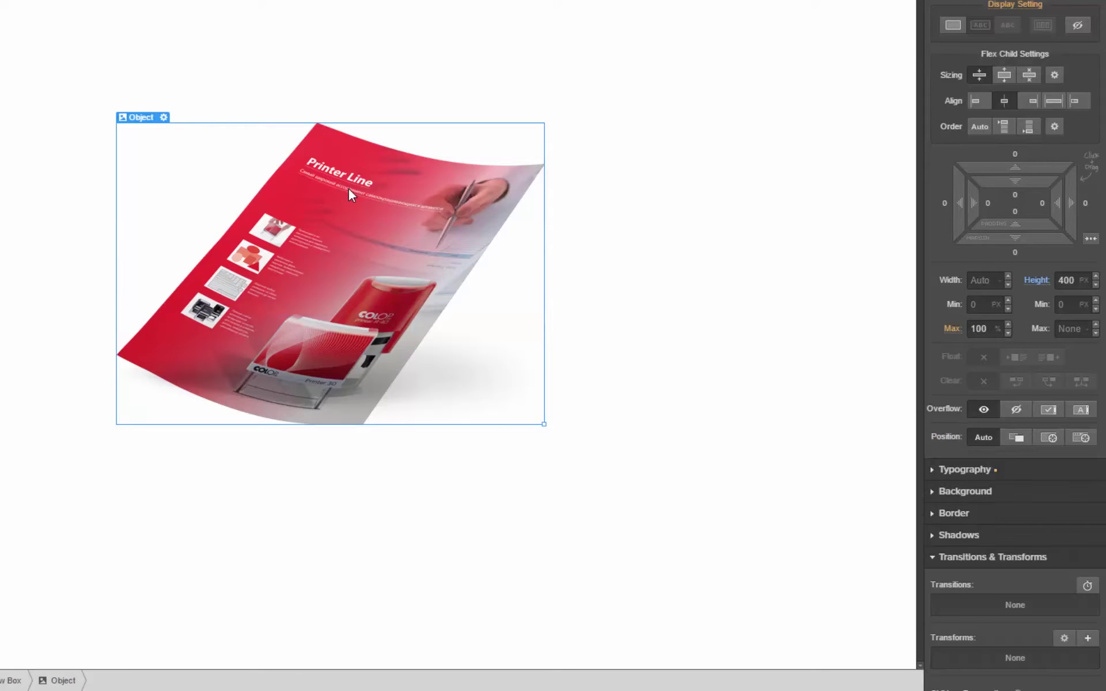
click(1025, 444)
click(1061, 605)
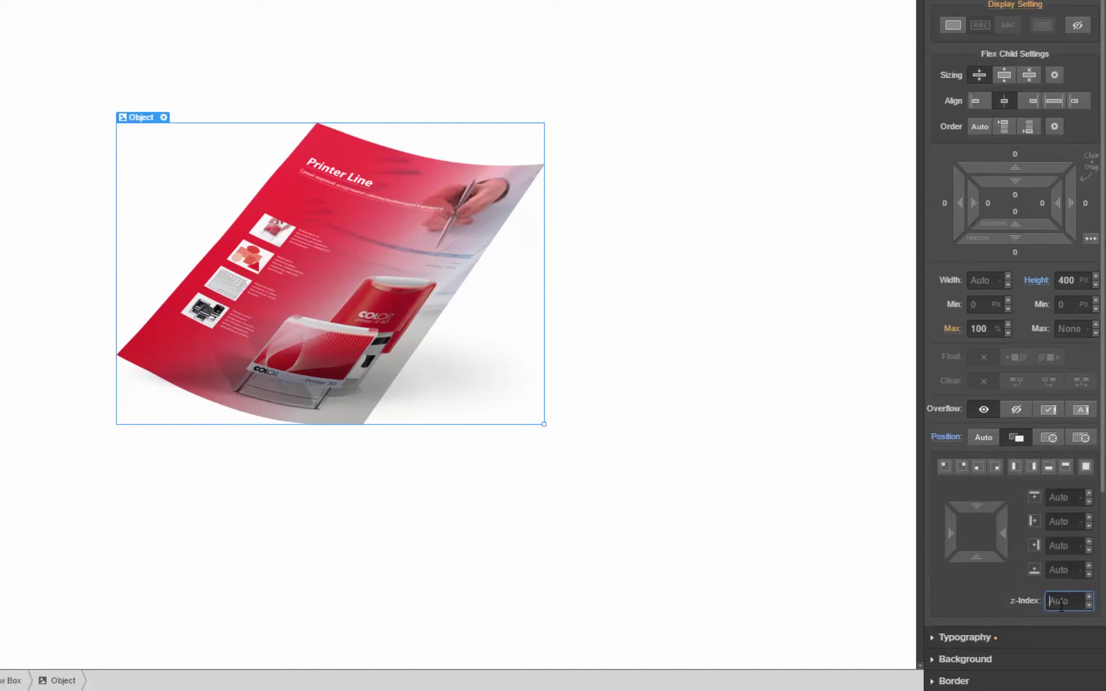
text(1)
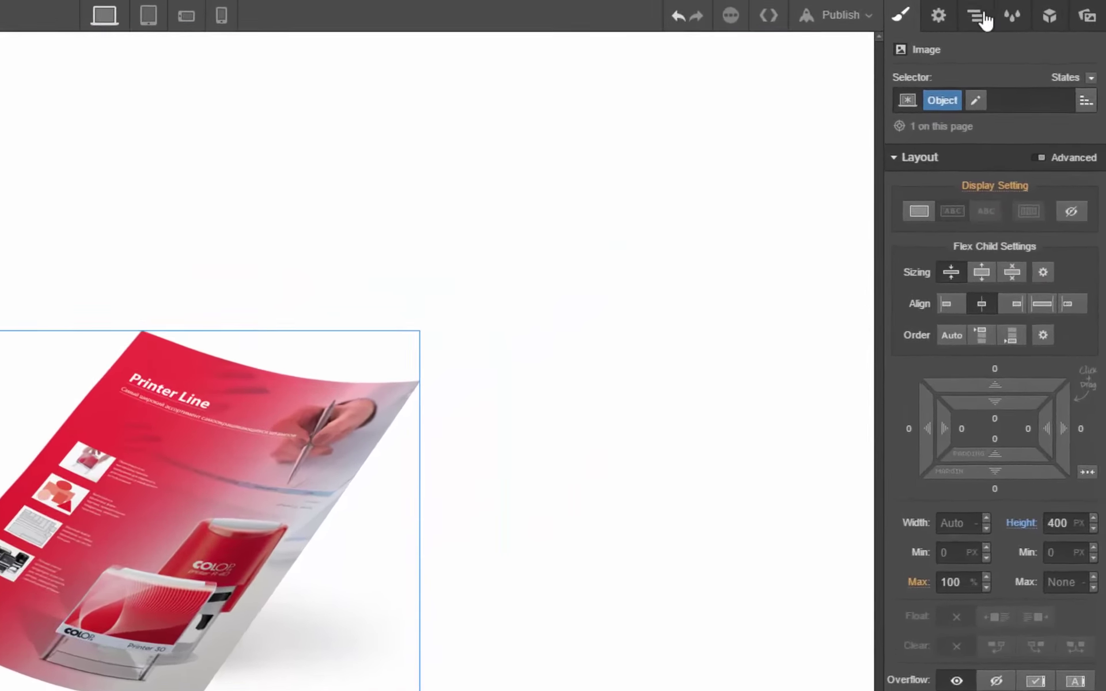
- Shift the Shadow image down through its bottom offset so it extends slightly below the flyer, and preview the page
click(1018, 10)
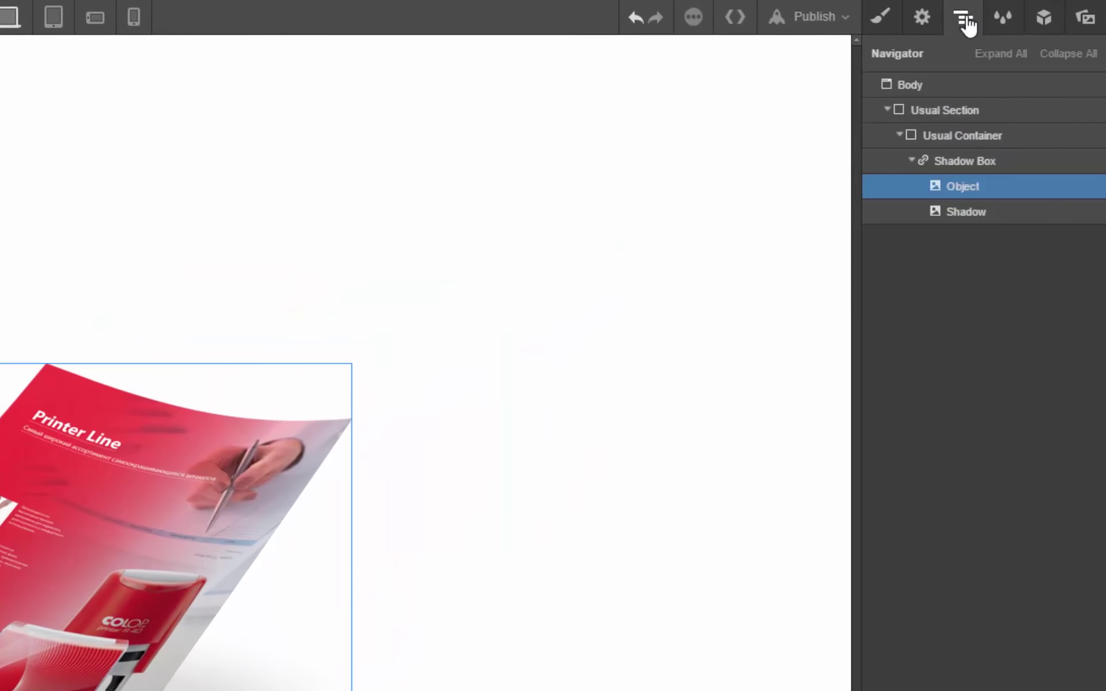
click(972, 222)
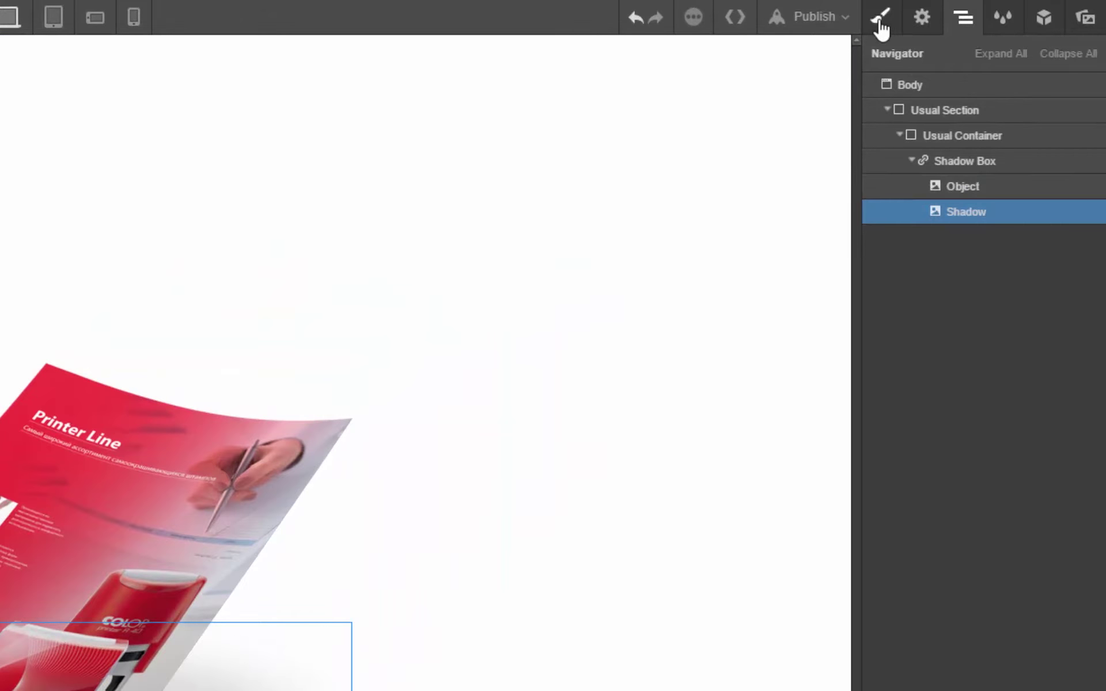
click(881, 23)
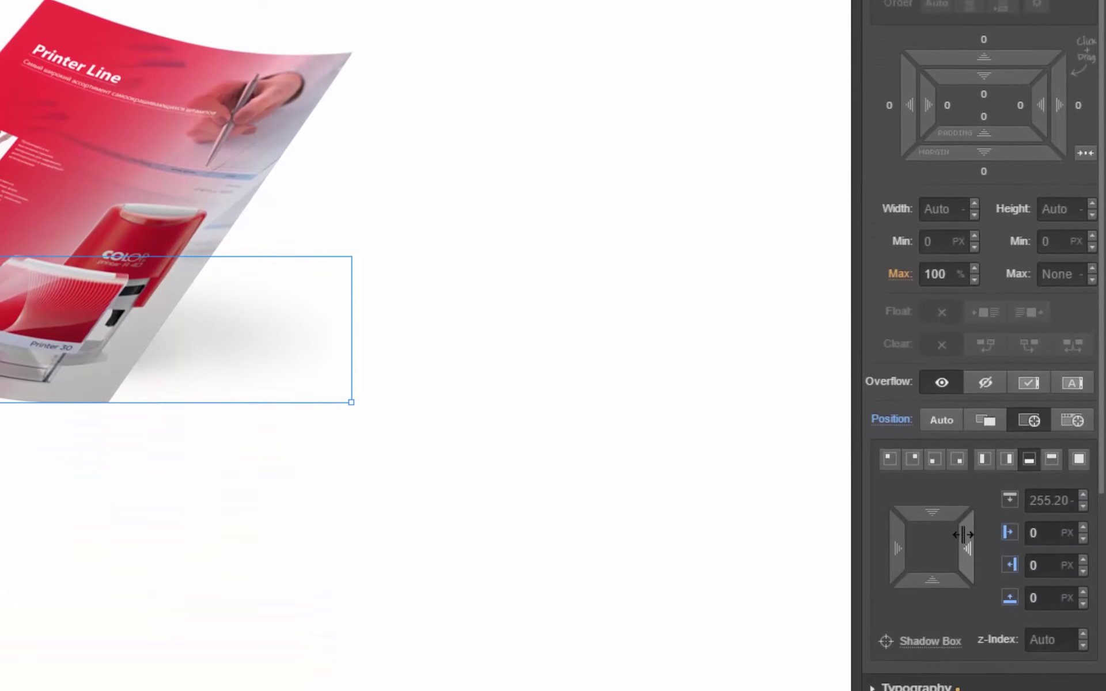
drag(932, 580, 948, 616)
double_click(1039, 571)
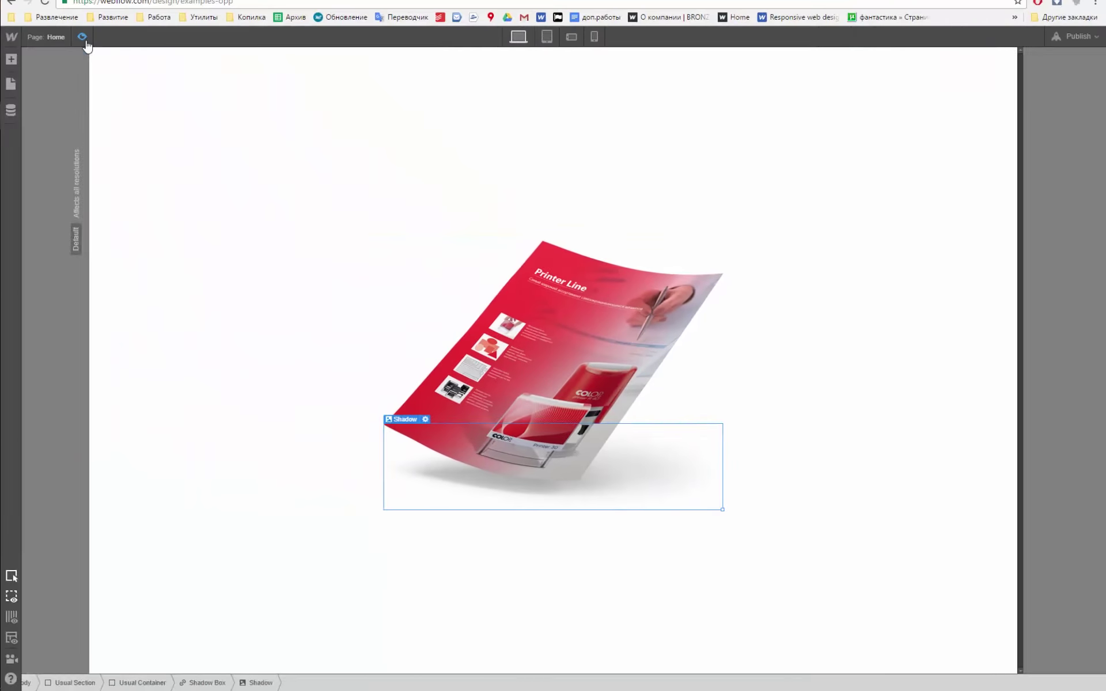
key(ctrl+shift+p)
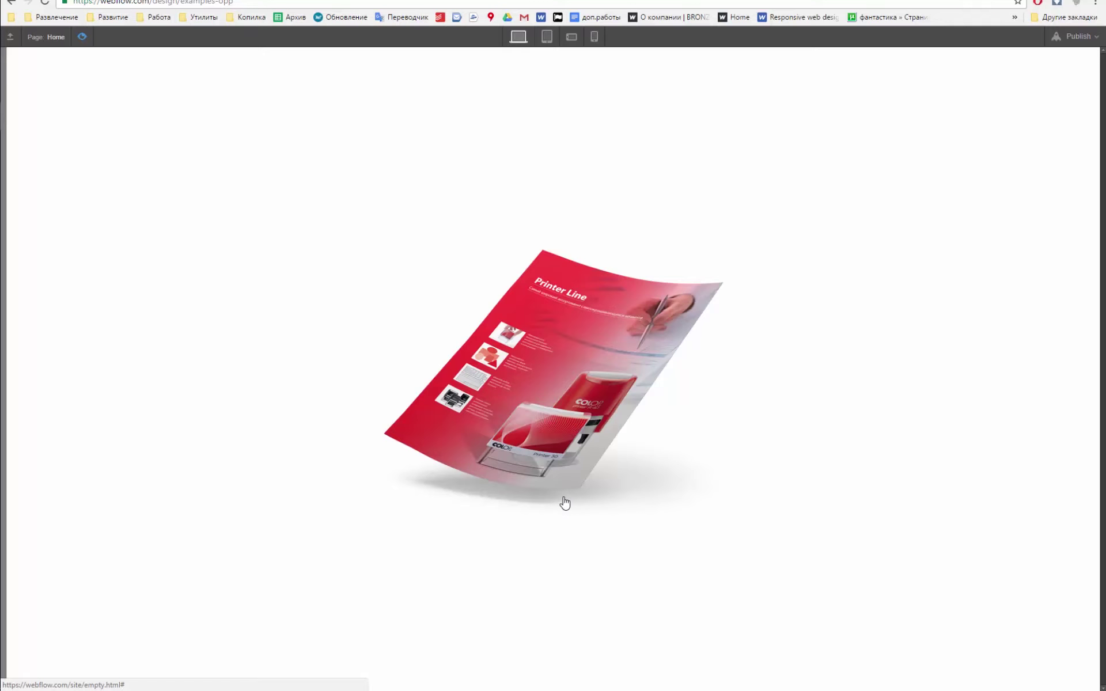
click(83, 37)
- Create a new interaction on the Shadow Box link block and name it Hover Shadow
click(113, 146)
click(1009, 33)
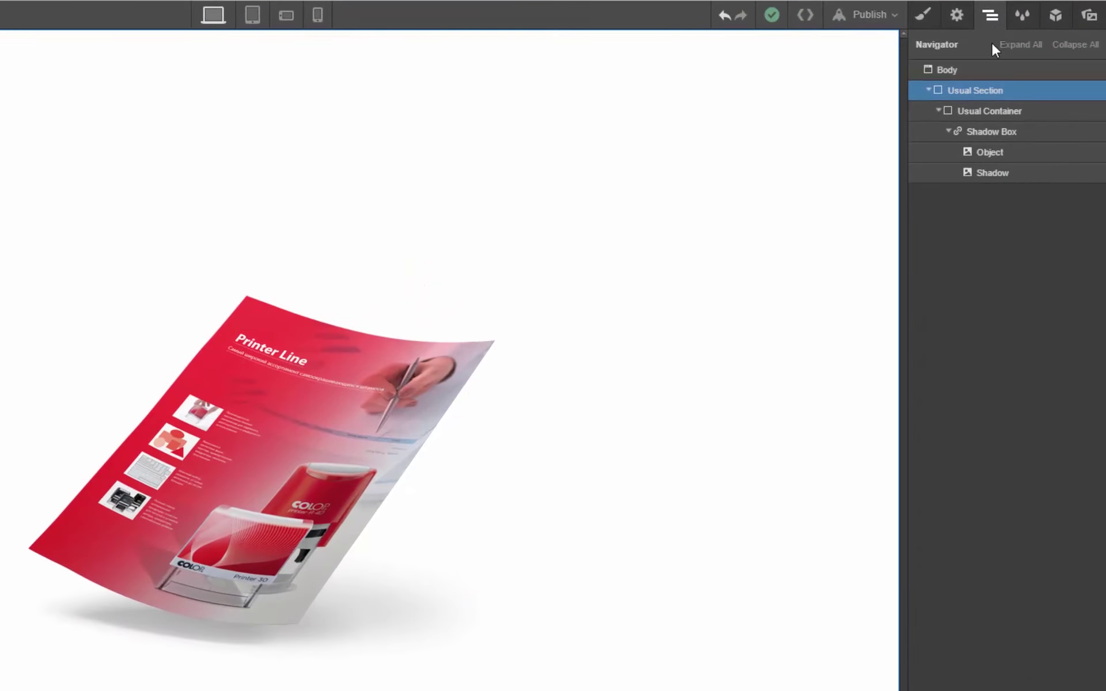
click(1000, 137)
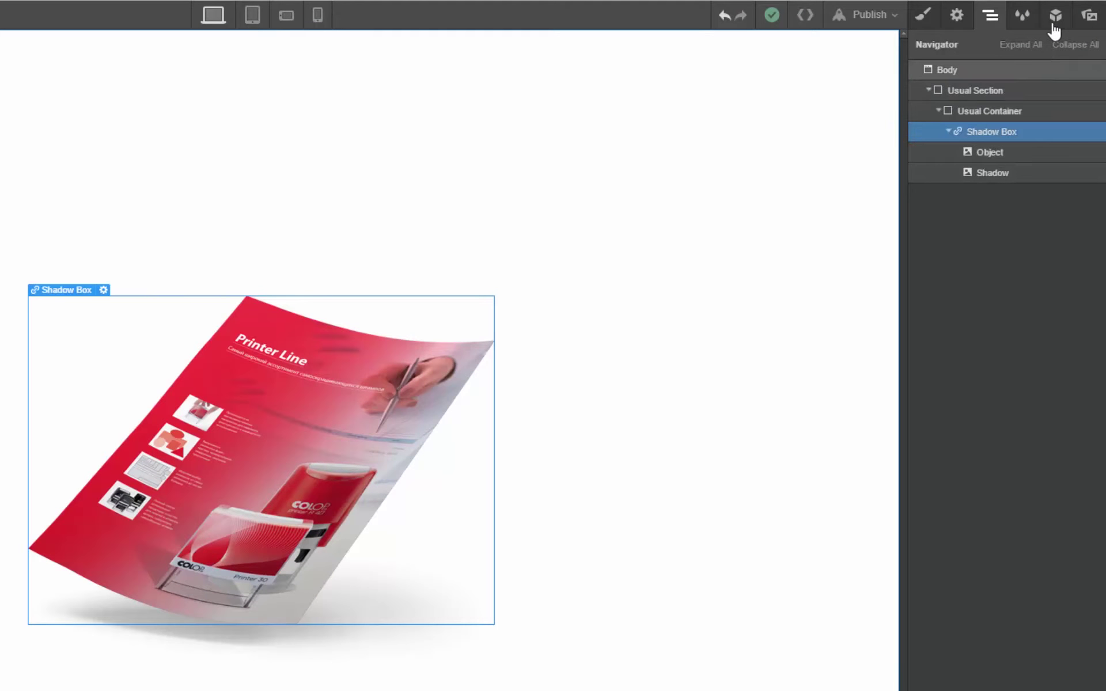
click(1055, 16)
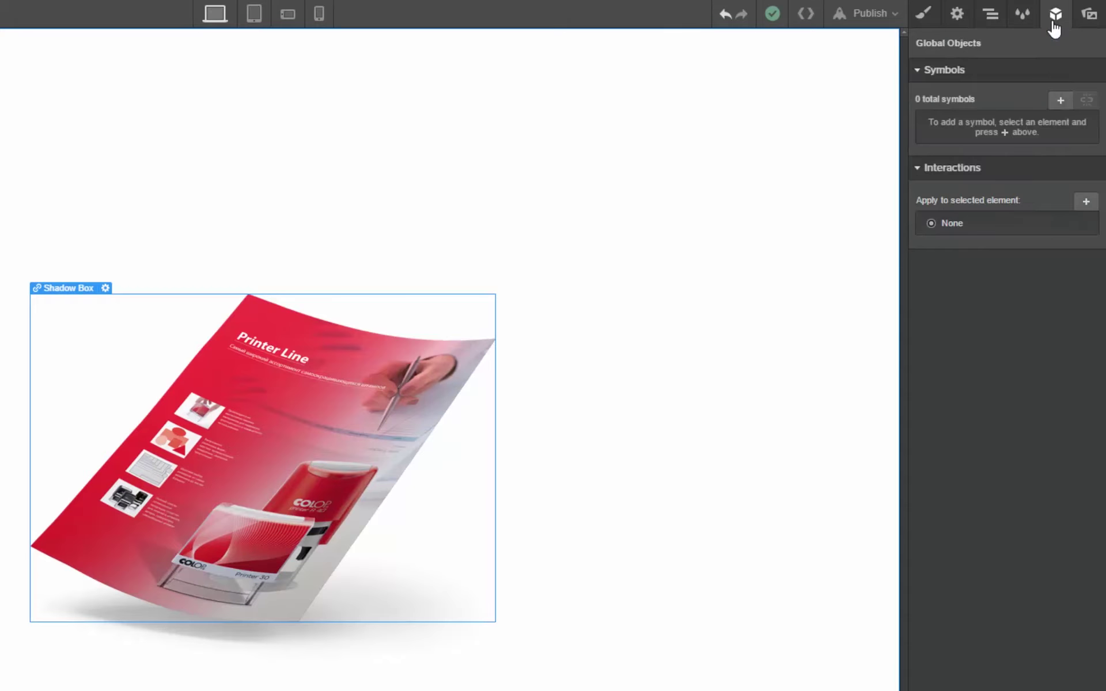
click(1083, 208)
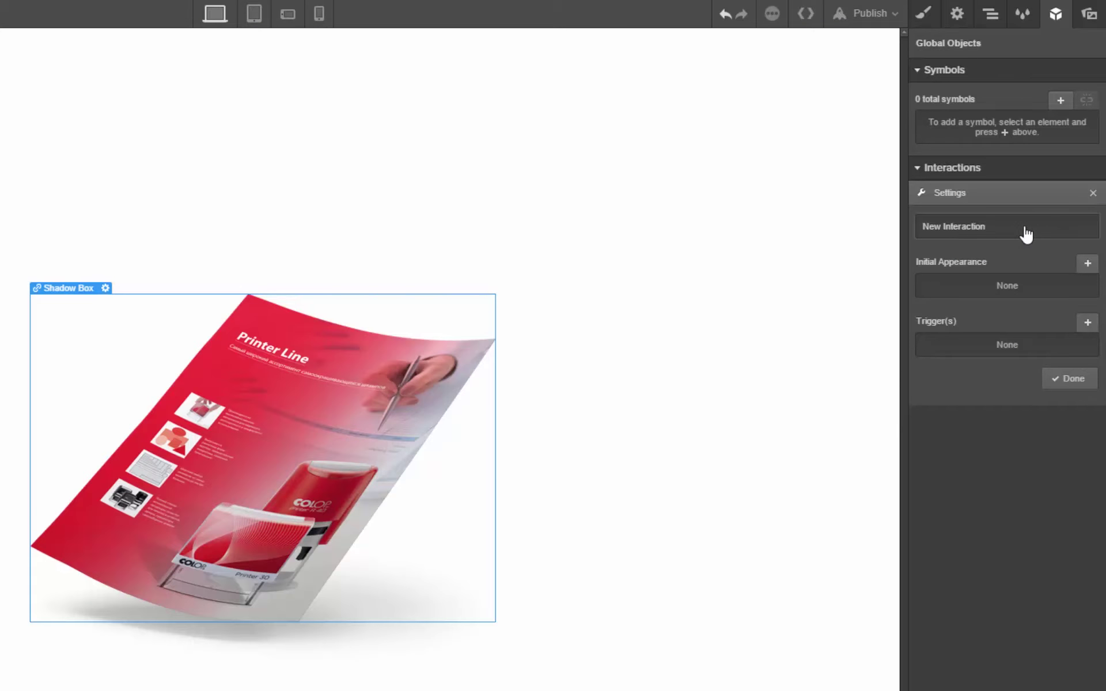
click(1026, 230)
key(ctrl+a)
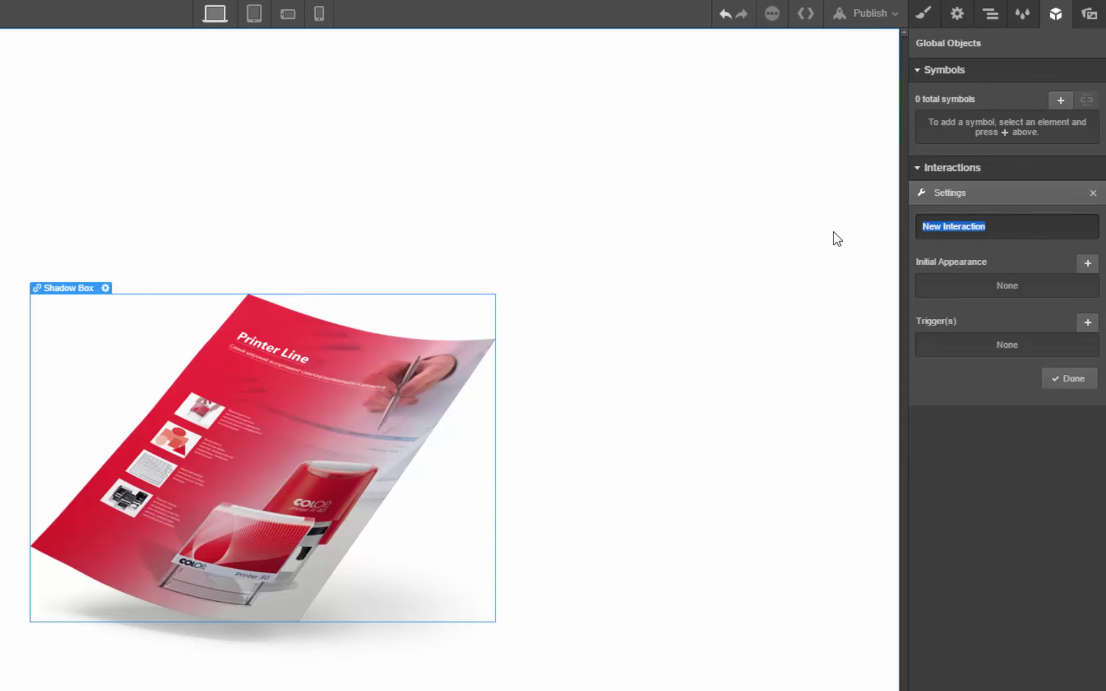
key(BackSpace)
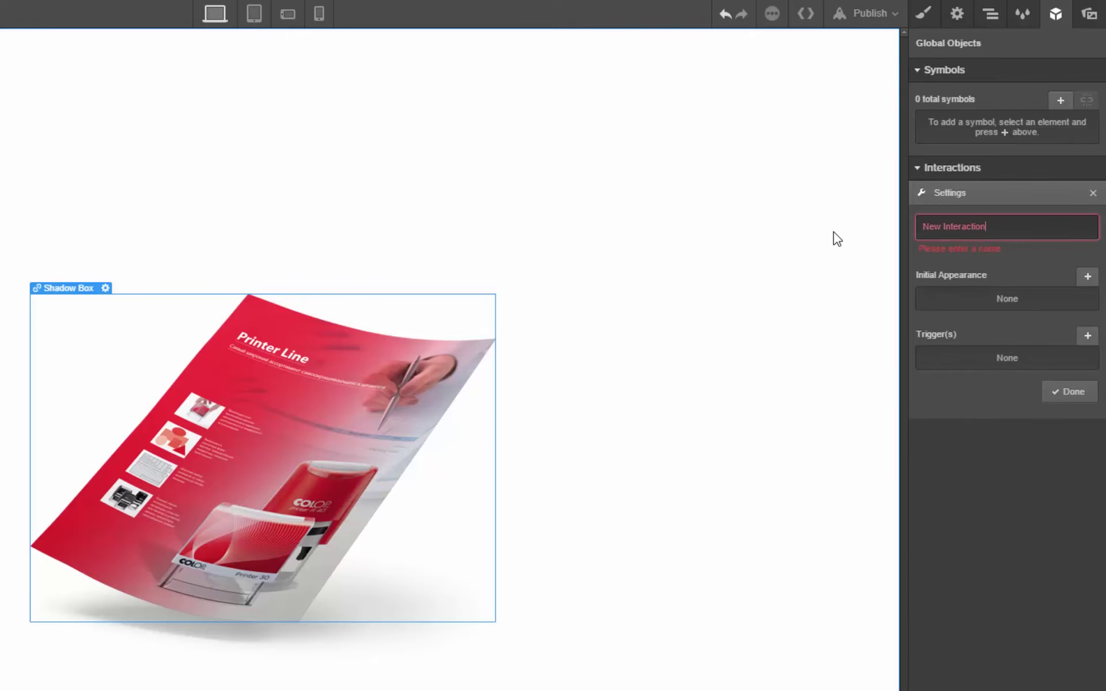
text(Hover Shadow)
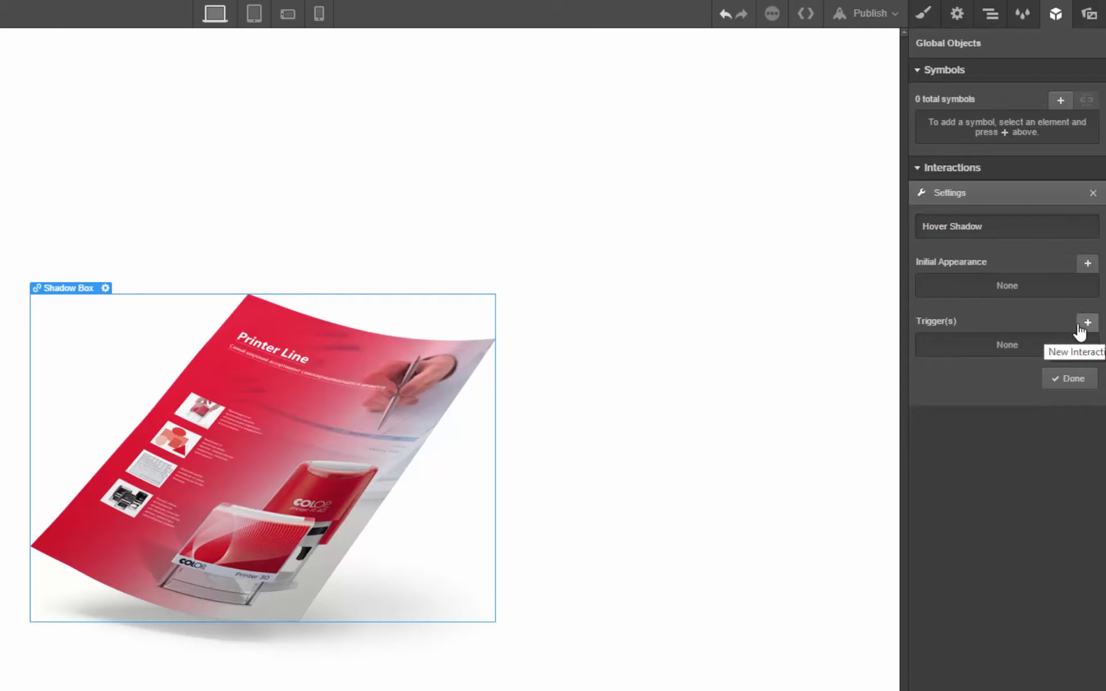
- Add a Hover trigger to the Hover Shadow interaction and enable affecting different elements
click(1080, 326)
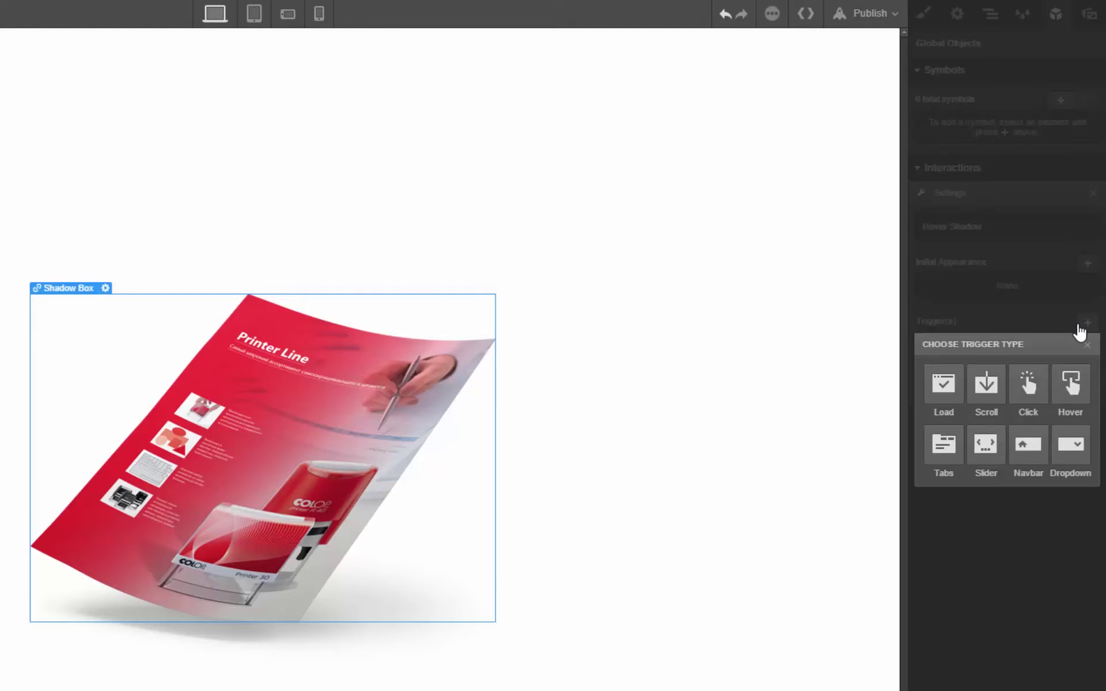
click(1070, 383)
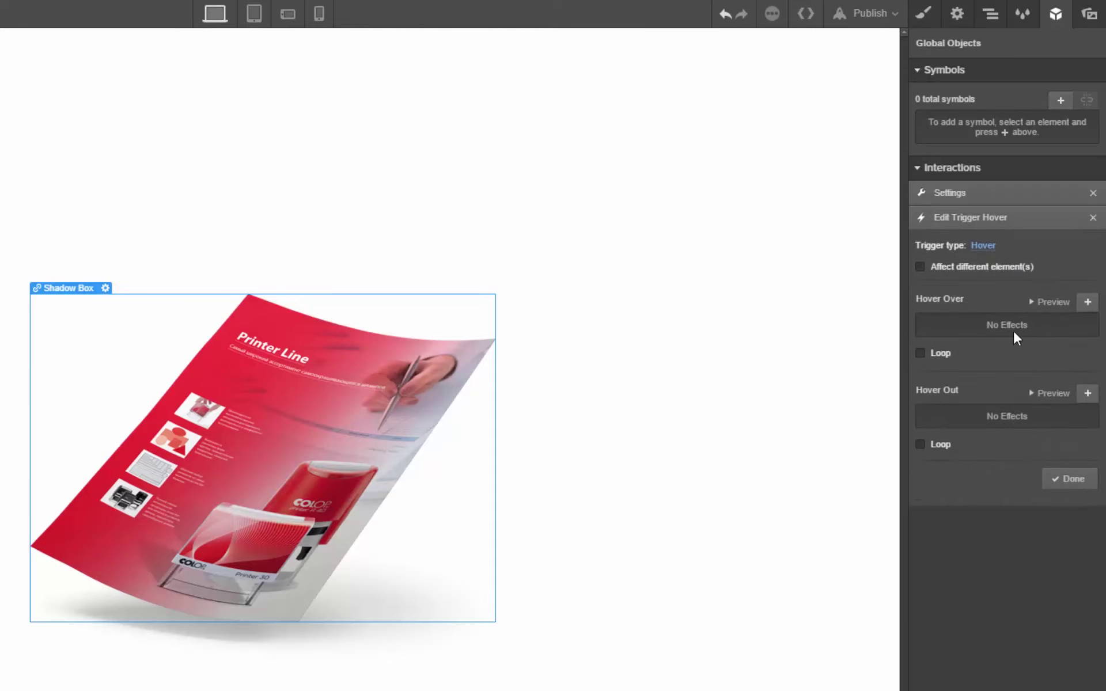
click(920, 268)
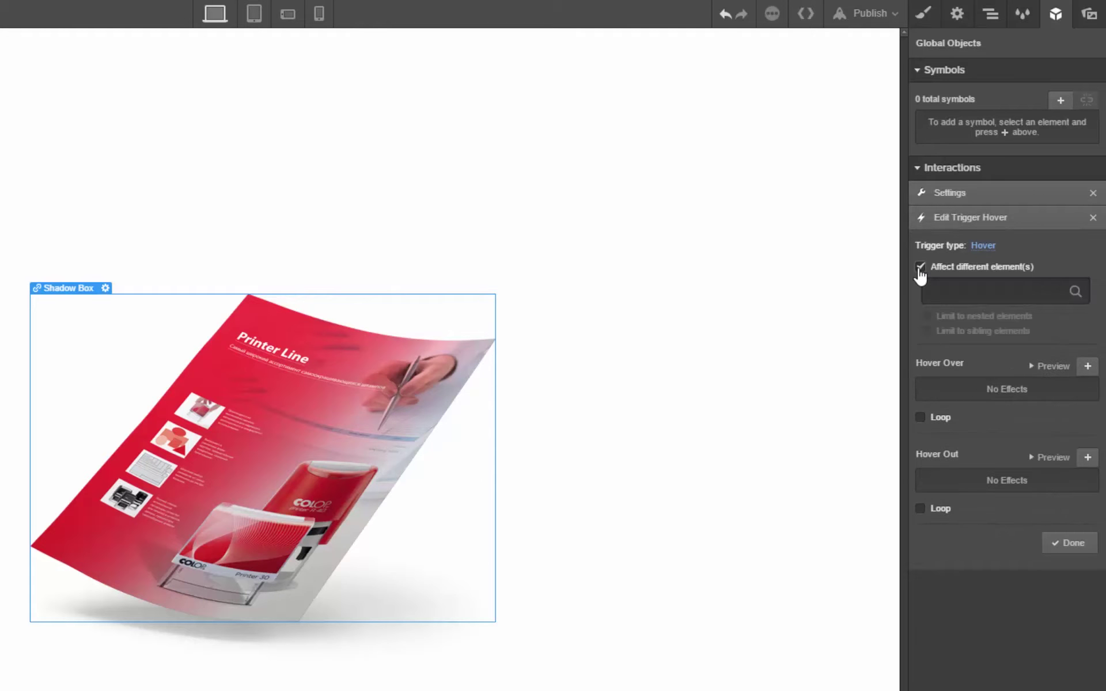
- Target the Object class with the Hover trigger and limit its effect to nested elements, checking the nested-versus-sibling reference image
click(975, 288)
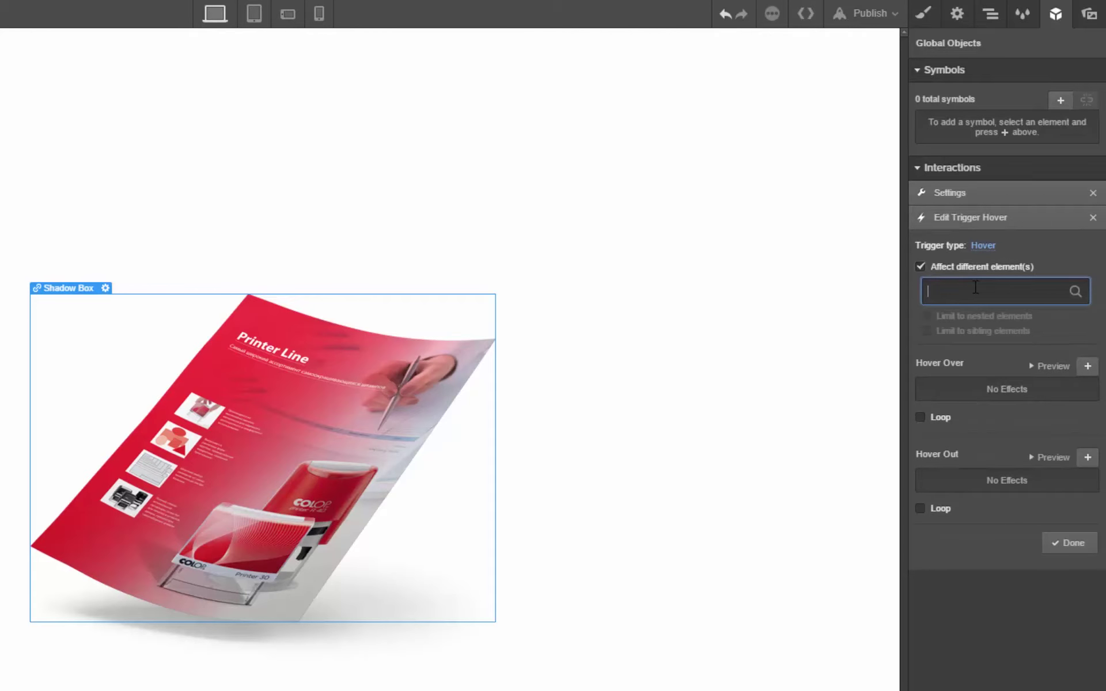
text(Ob)
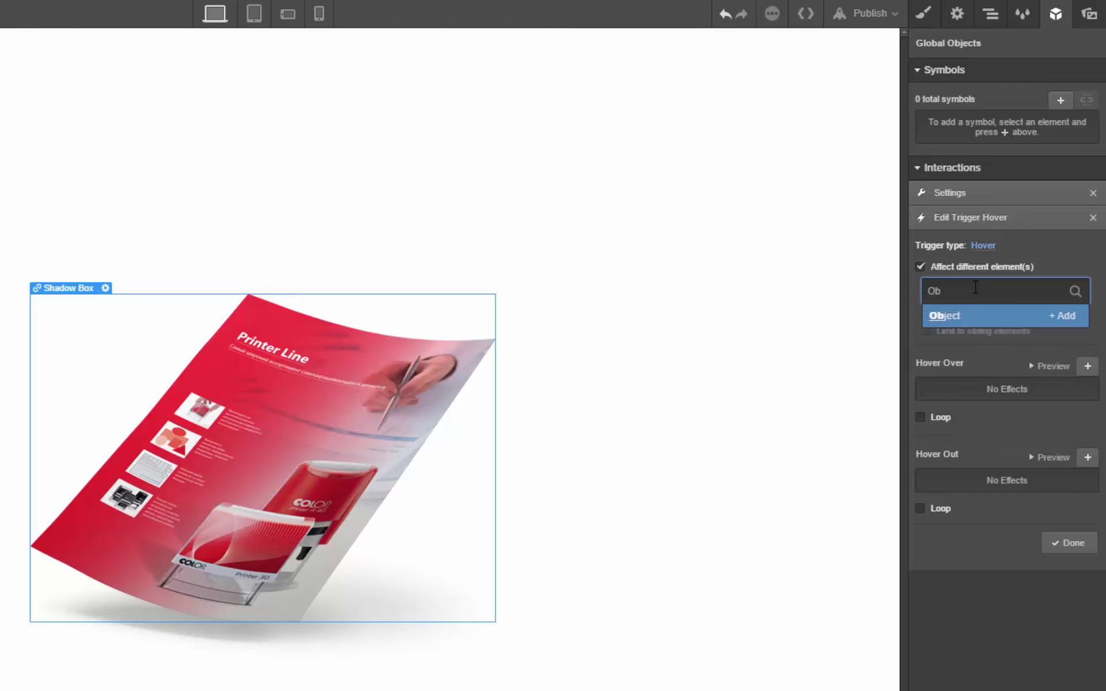
click(948, 317)
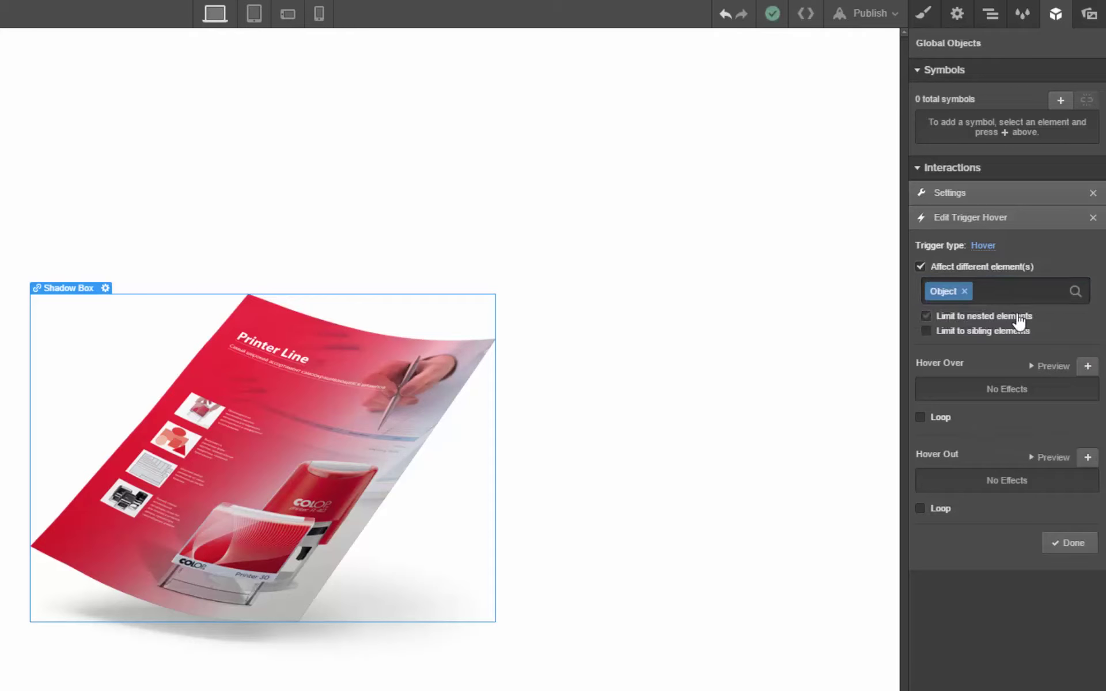
click(989, 331)
click(987, 339)
key(alt+Tab)
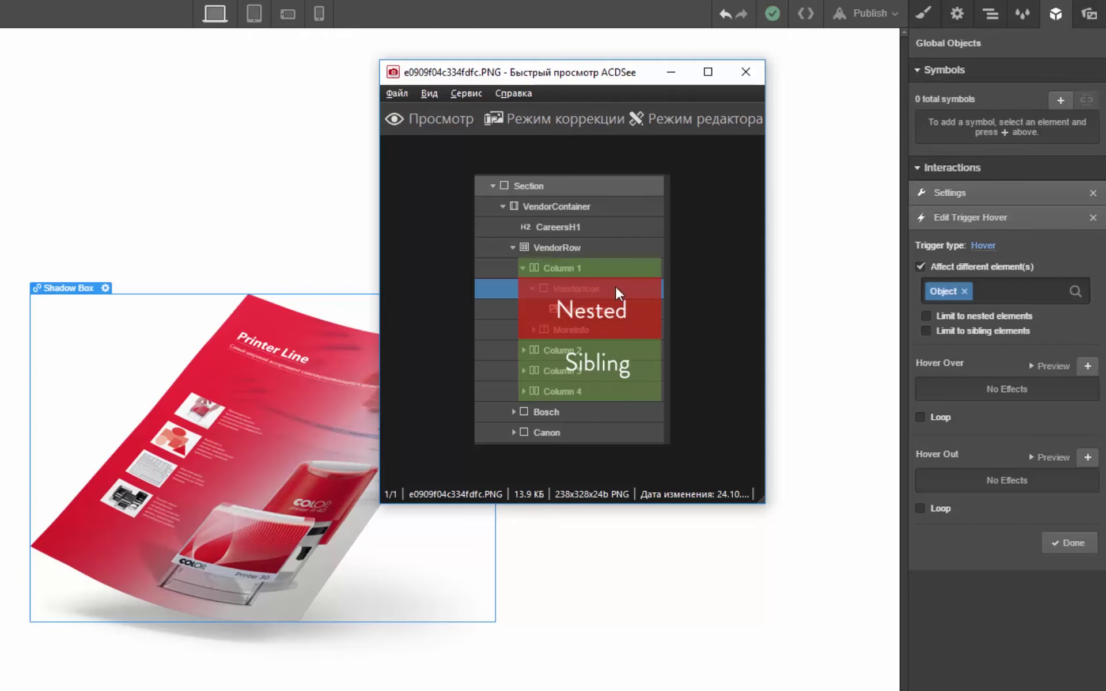
key(Escape)
click(926, 316)
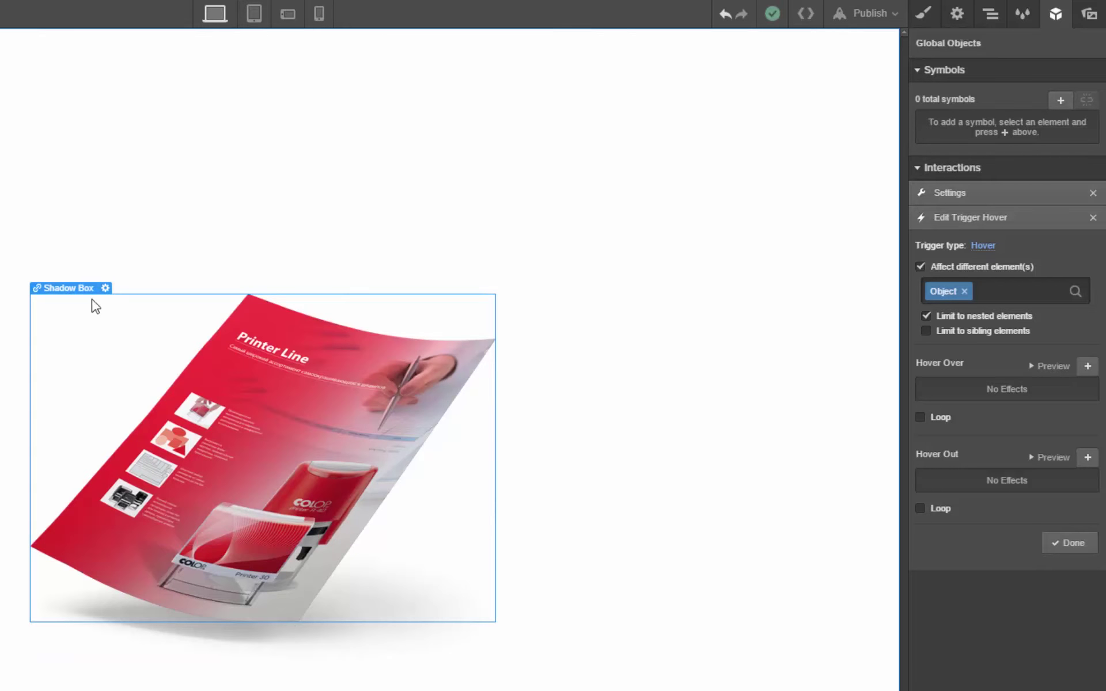
- Add a Hover Over step for Object with a Move transform that shifts it up 30 px
click(1088, 367)
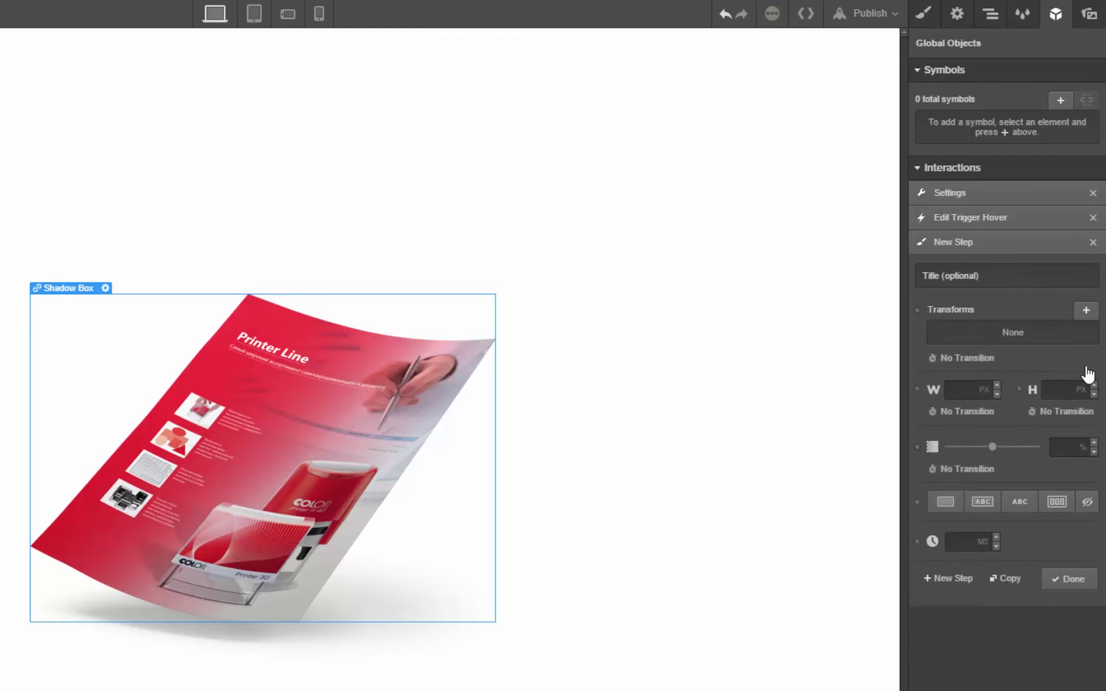
click(1085, 312)
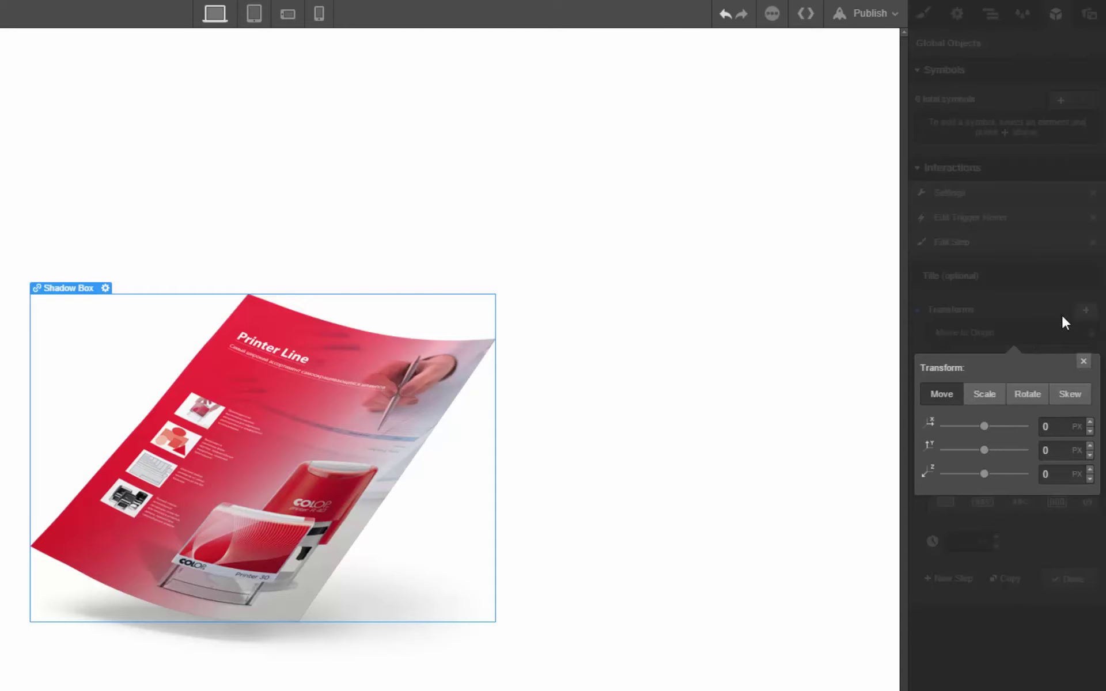
drag(983, 455, 973, 459)
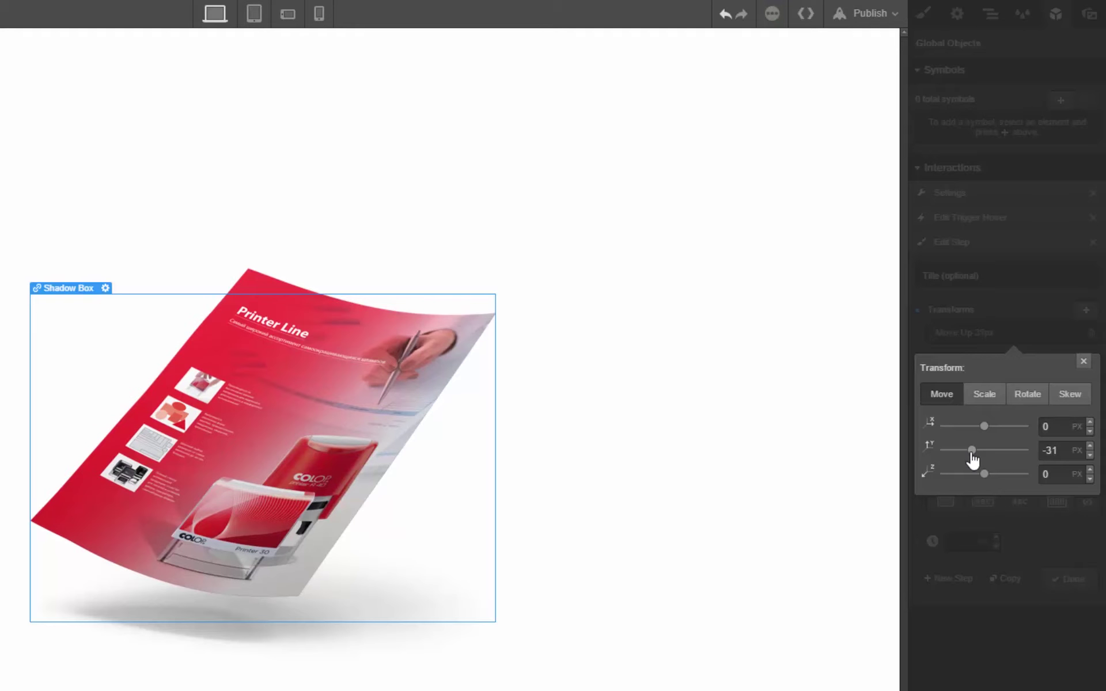
click(1082, 362)
- Set the upward move's transition to 300 ms ease-in-out, save the step and preview the Hover Over effect
click(968, 358)
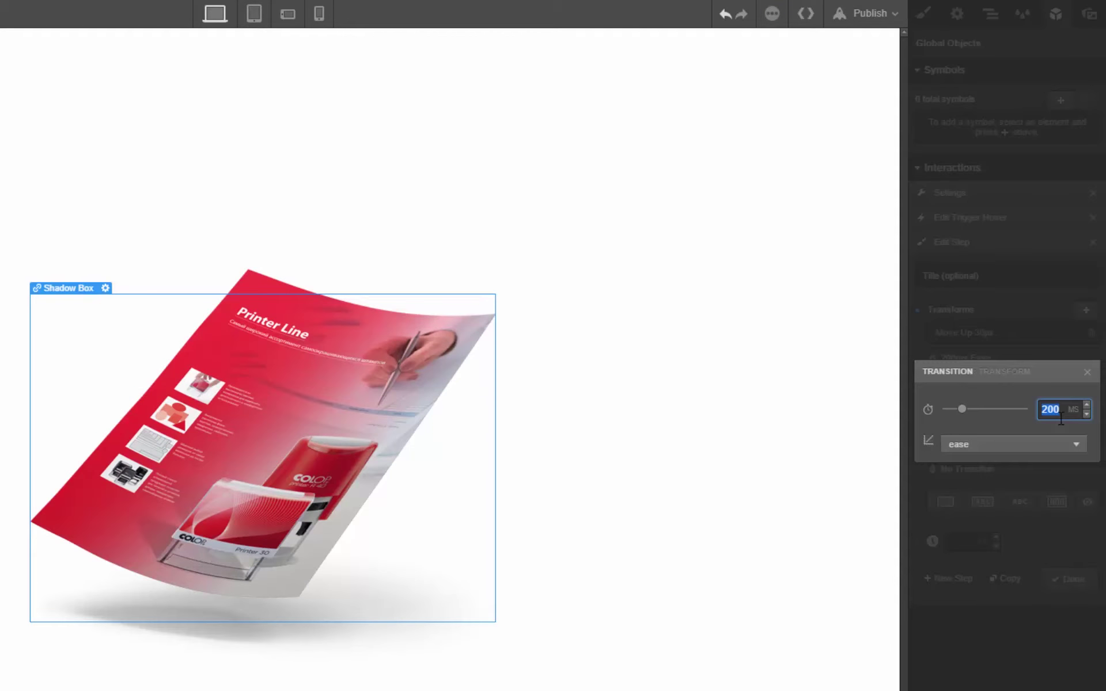
text(300)
click(987, 452)
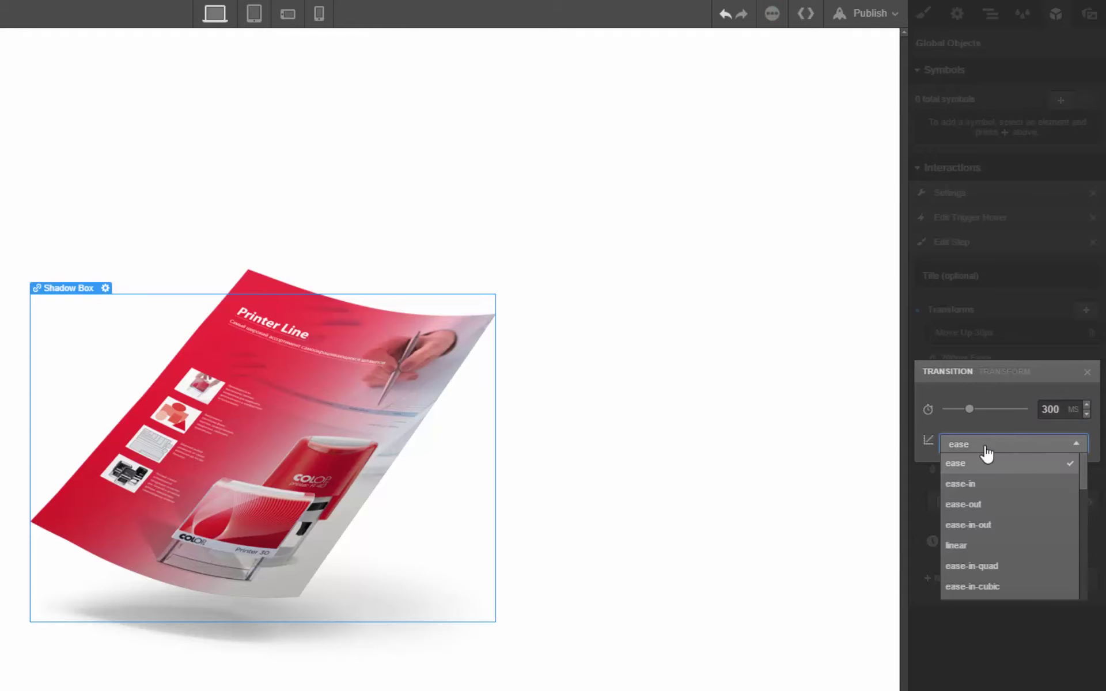
click(1009, 528)
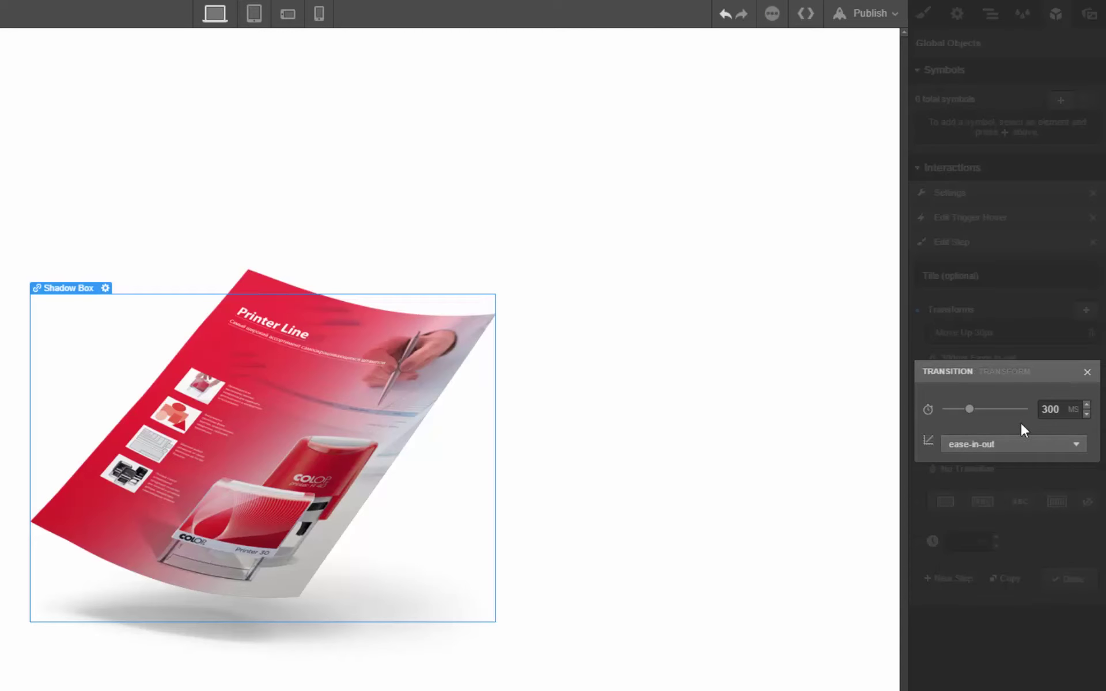
click(1087, 373)
click(1069, 579)
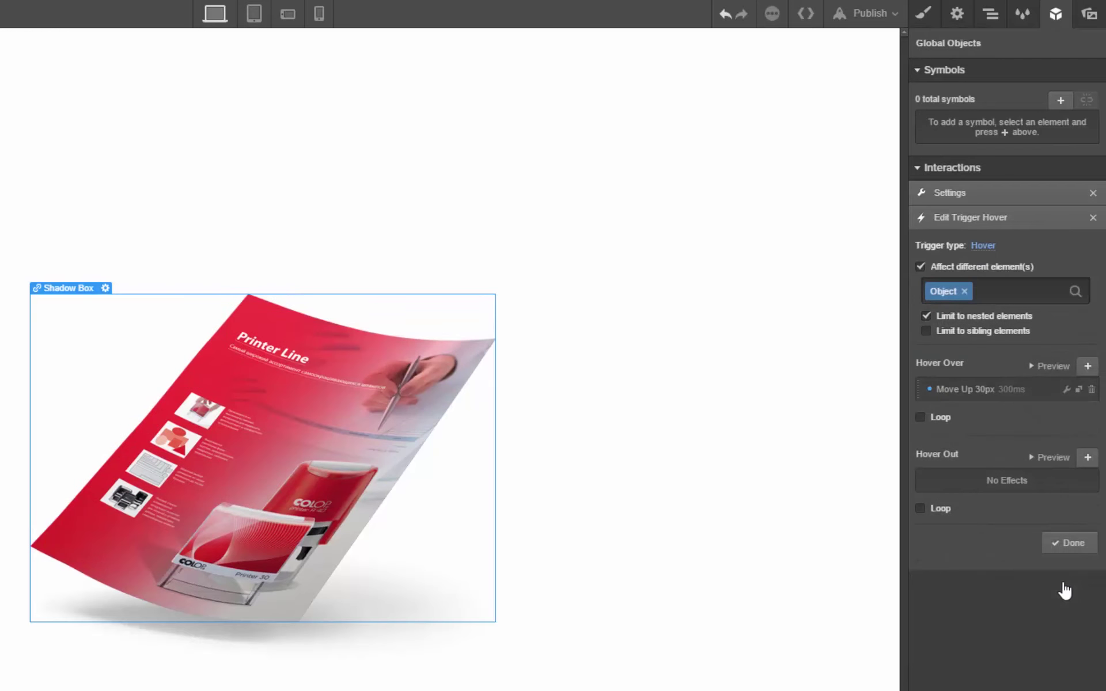
click(1035, 367)
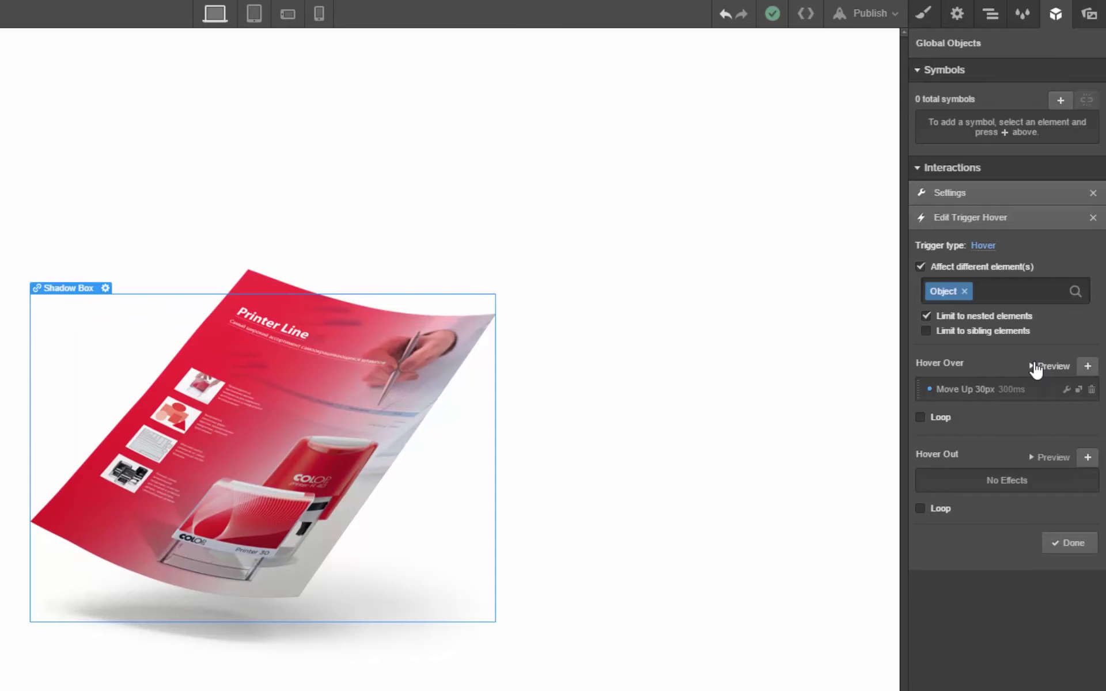
- Add a Hover Out step that moves Object back to its origin with a 300 ms ease-in-out transition
click(1087, 458)
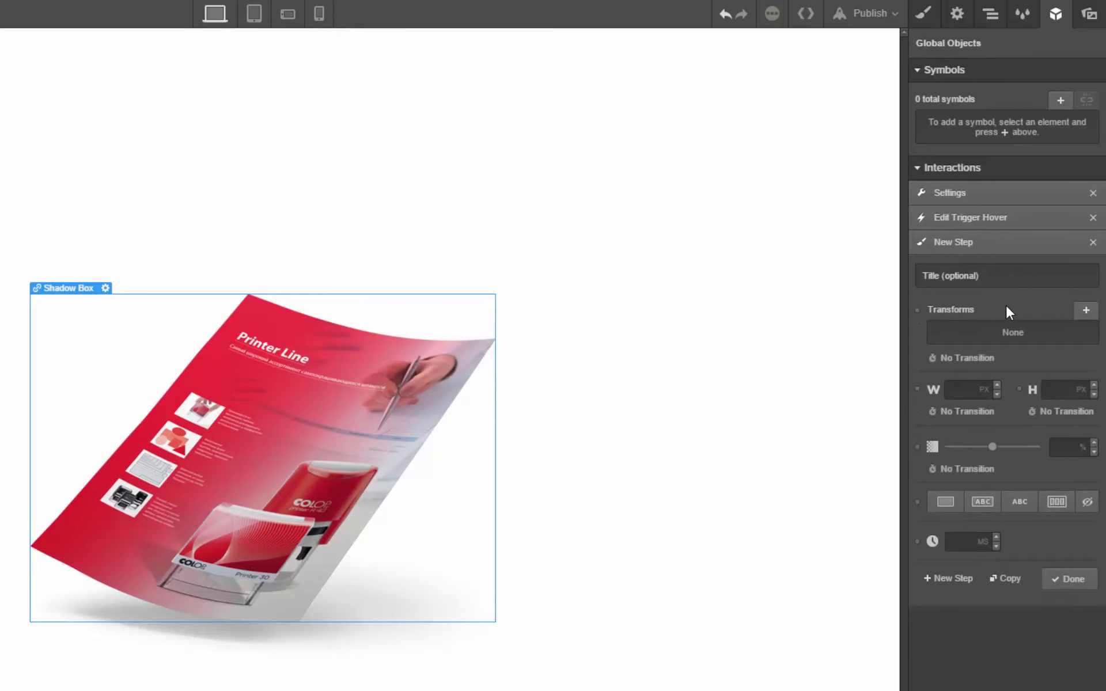
click(1085, 310)
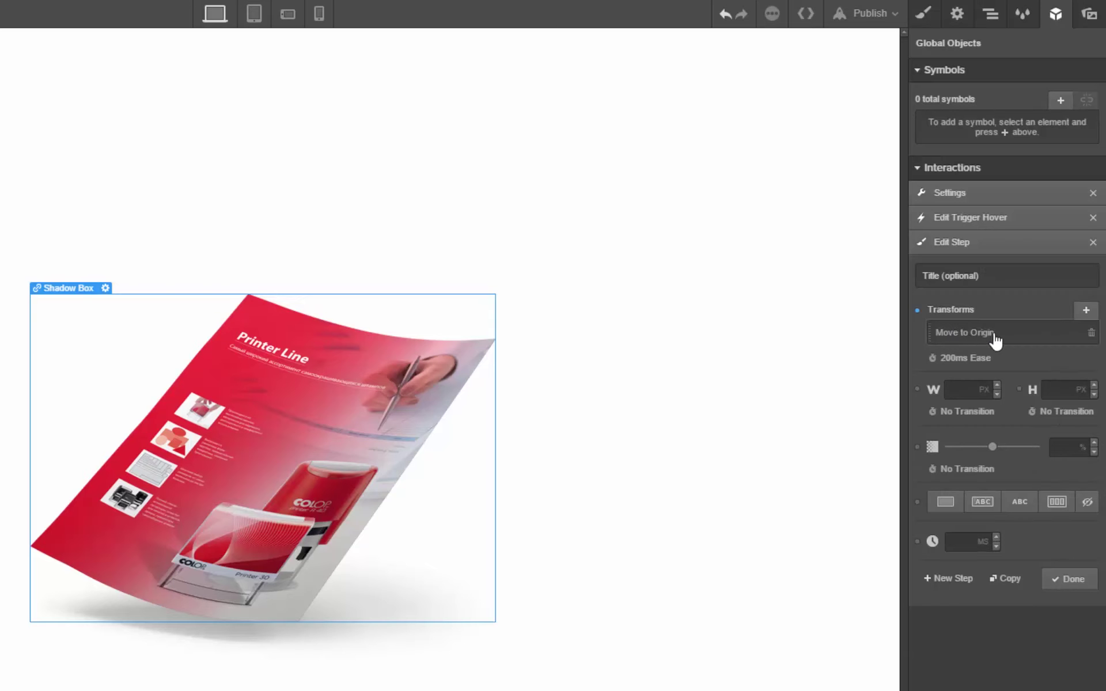
click(962, 360)
text(300)
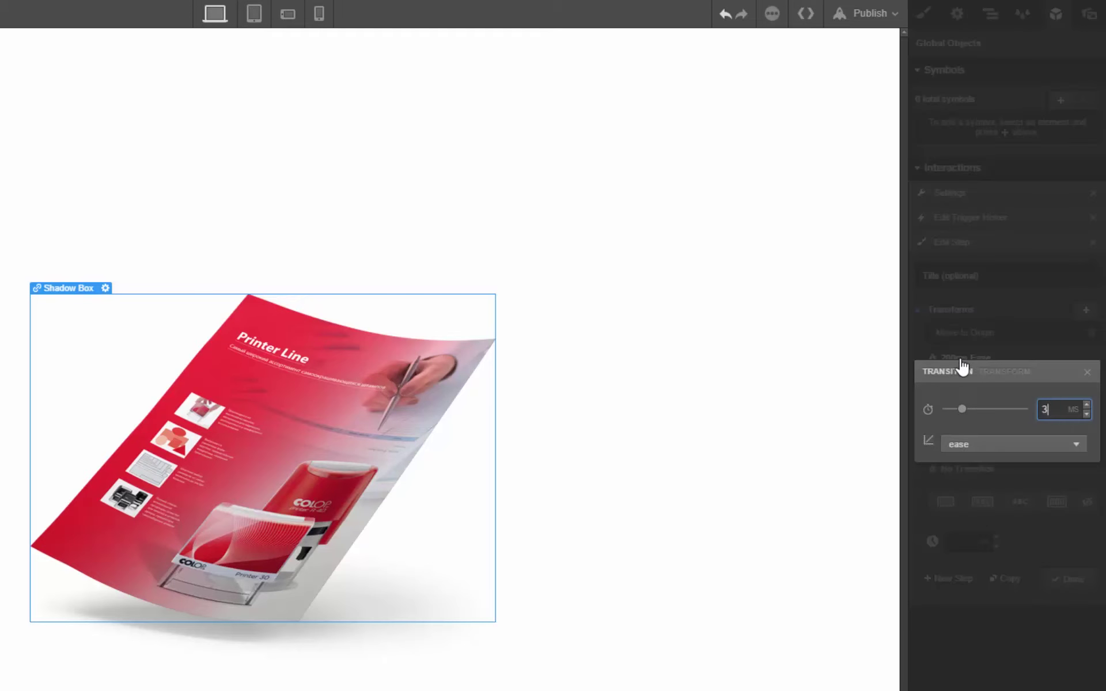
click(982, 444)
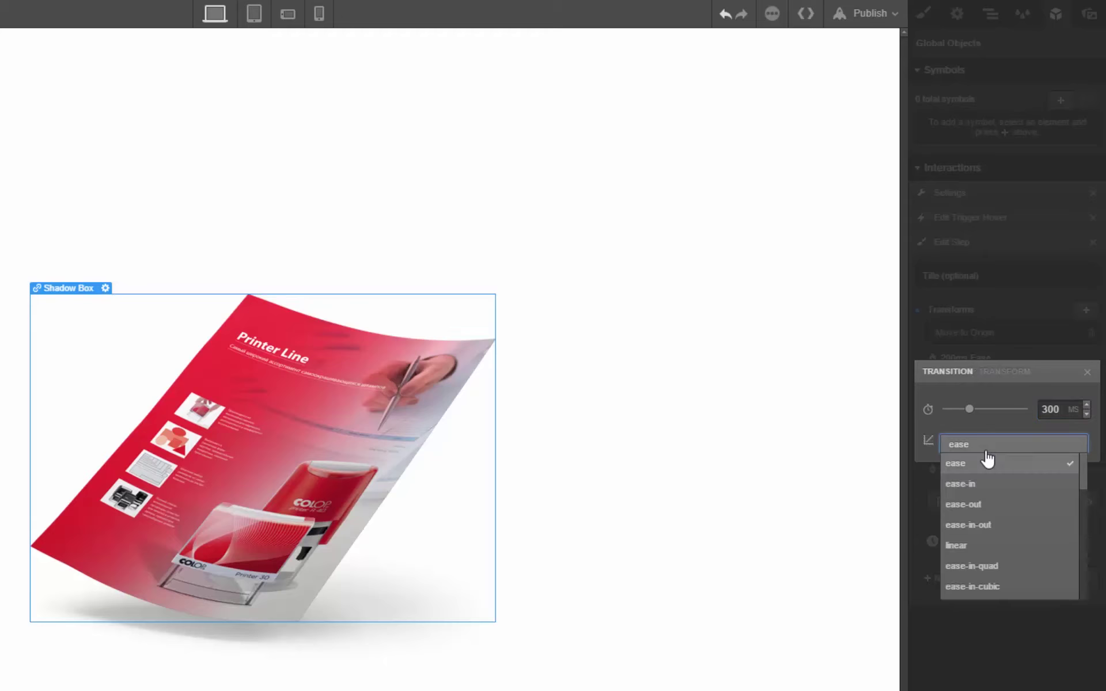
click(1000, 526)
click(1087, 372)
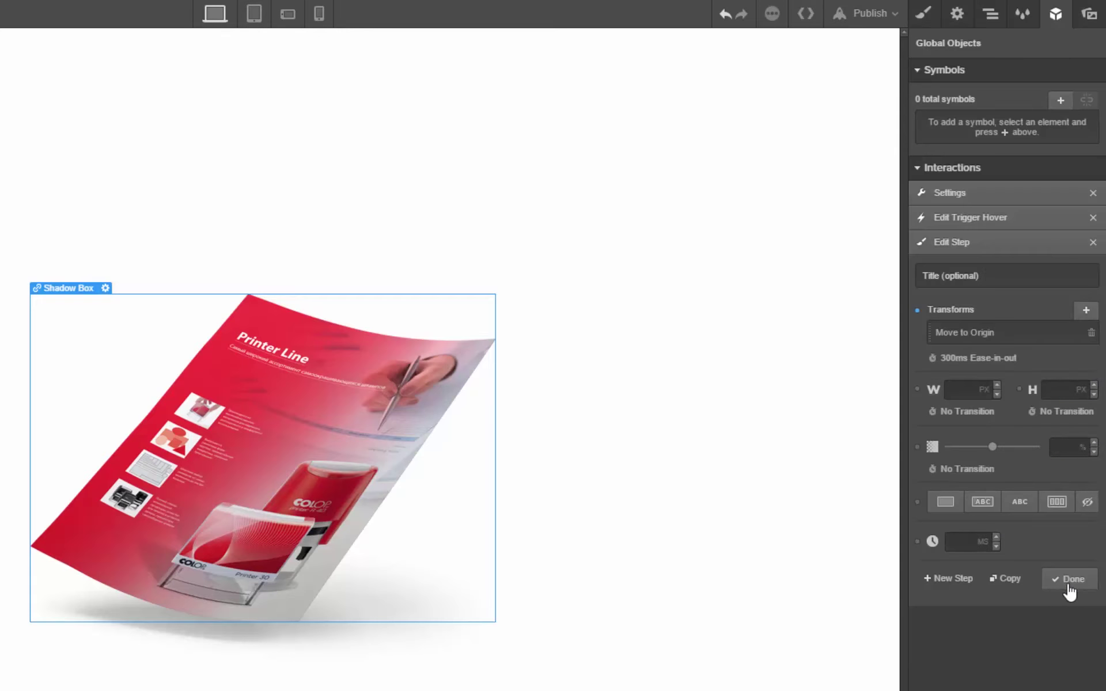
click(1070, 586)
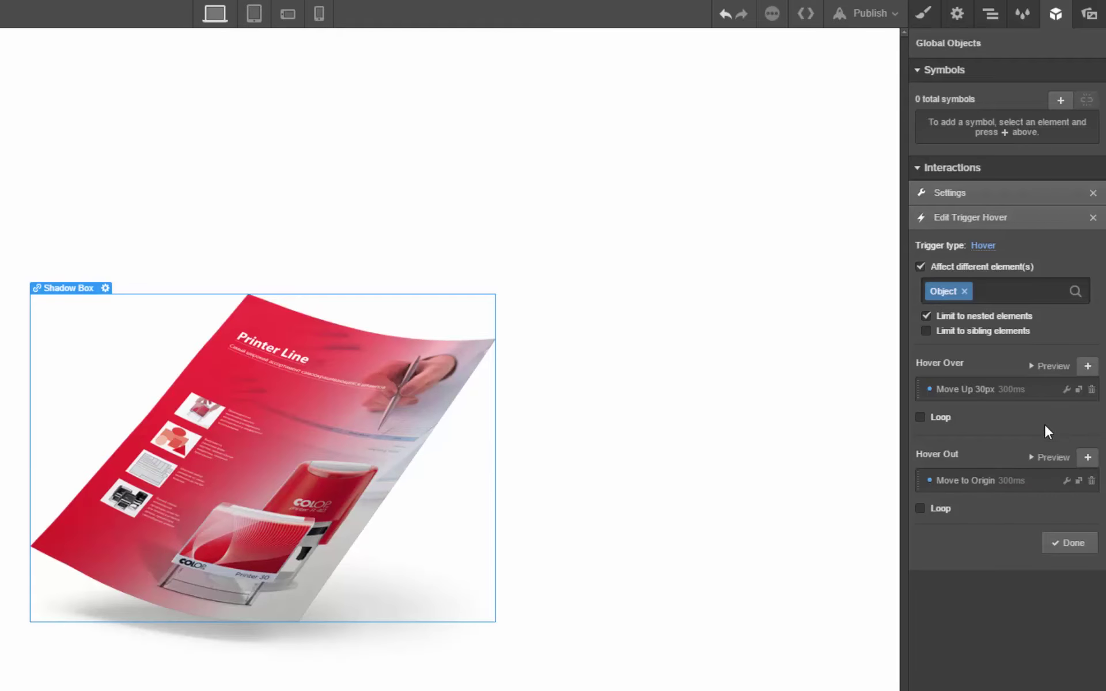
- Preview the Hover Over and Hover Out effects on Object and finish editing the trigger
click(1046, 368)
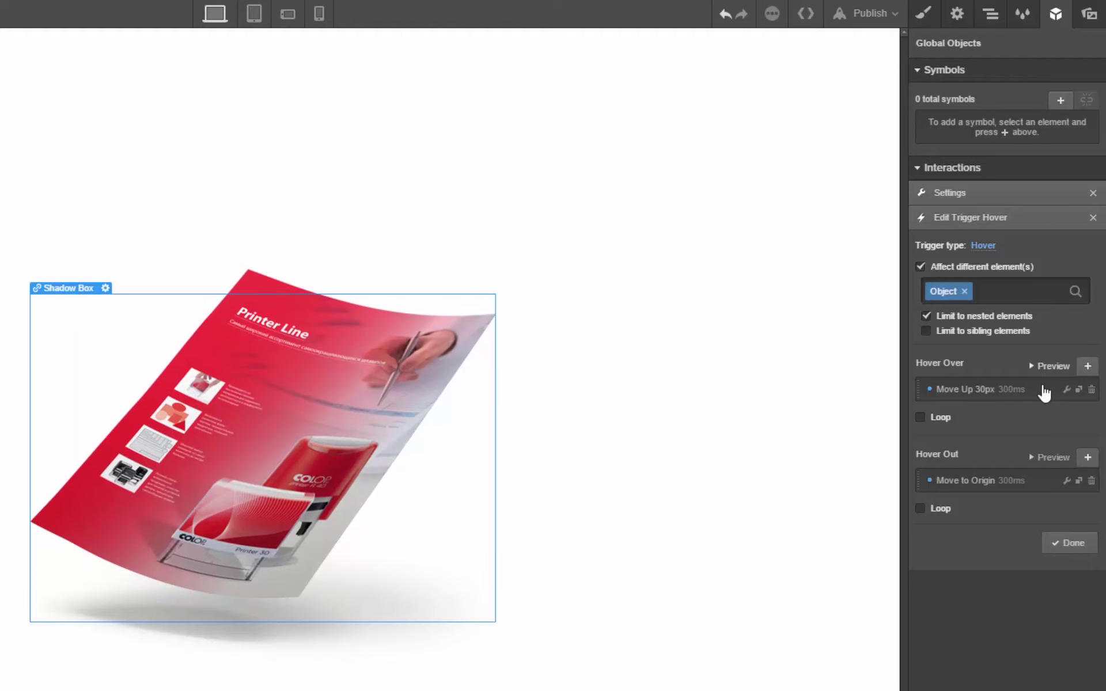
click(1046, 460)
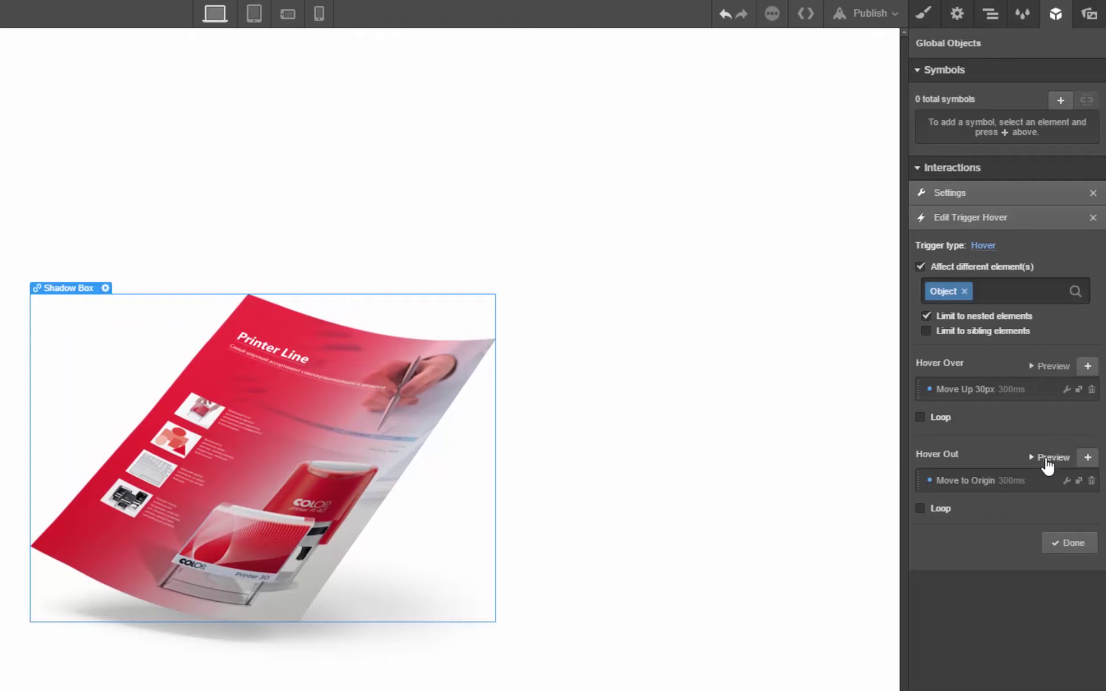
click(1067, 543)
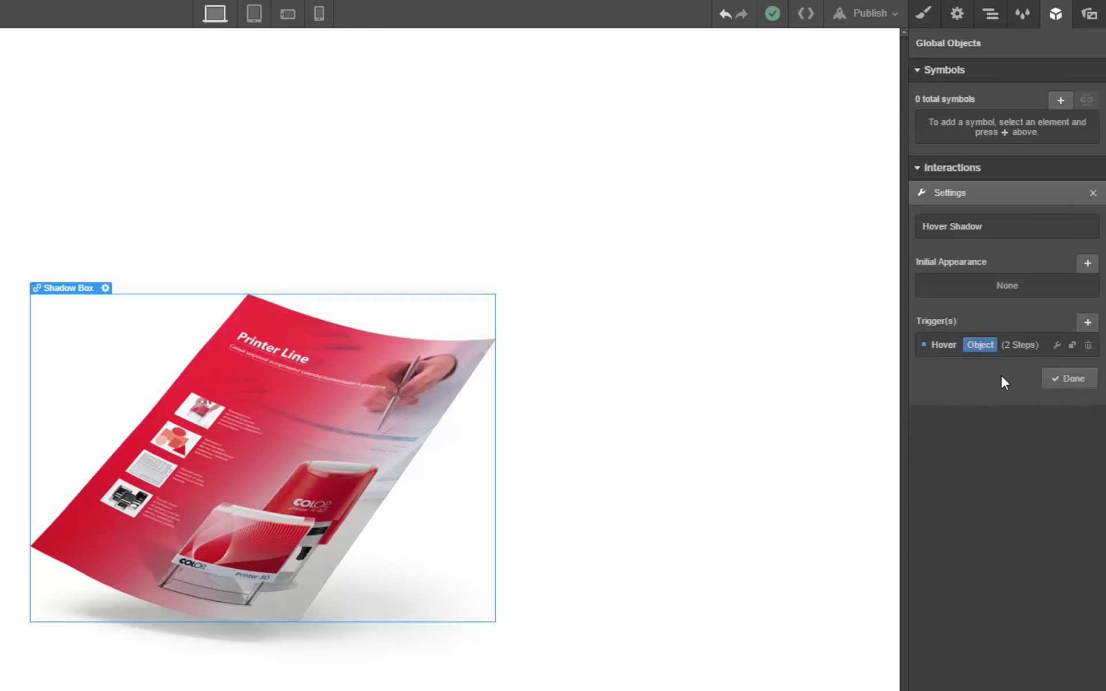
- Add a second Hover trigger to Hover Shadow that affects the Shadow class, limited to nested elements
click(1087, 324)
click(1068, 383)
click(920, 266)
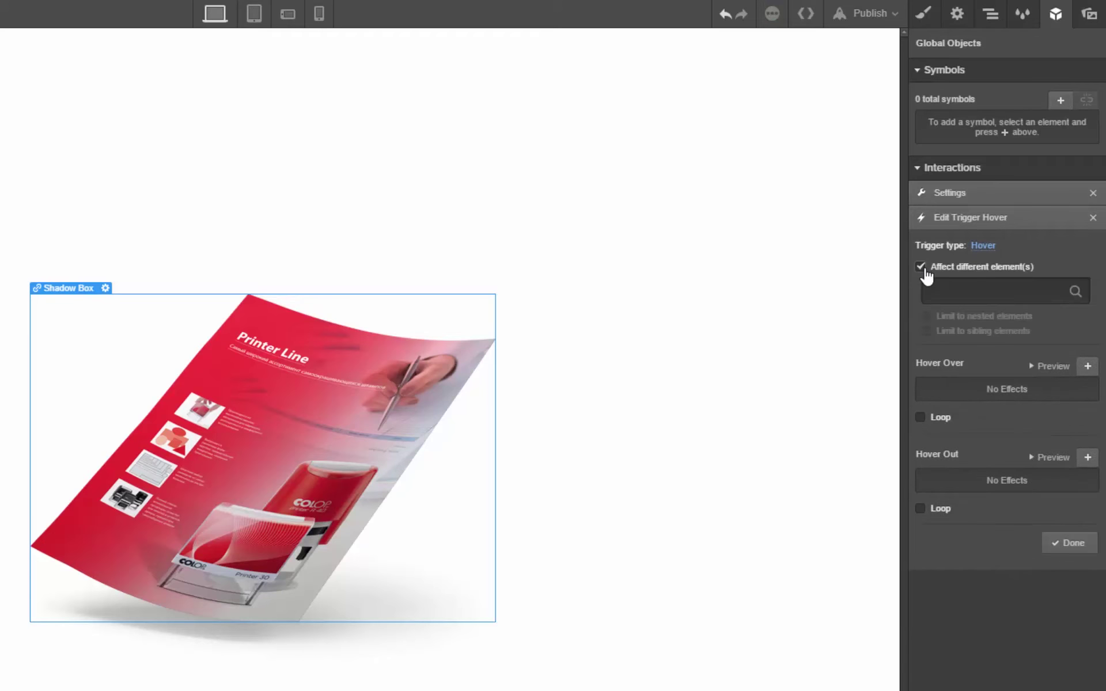
text(Sh)
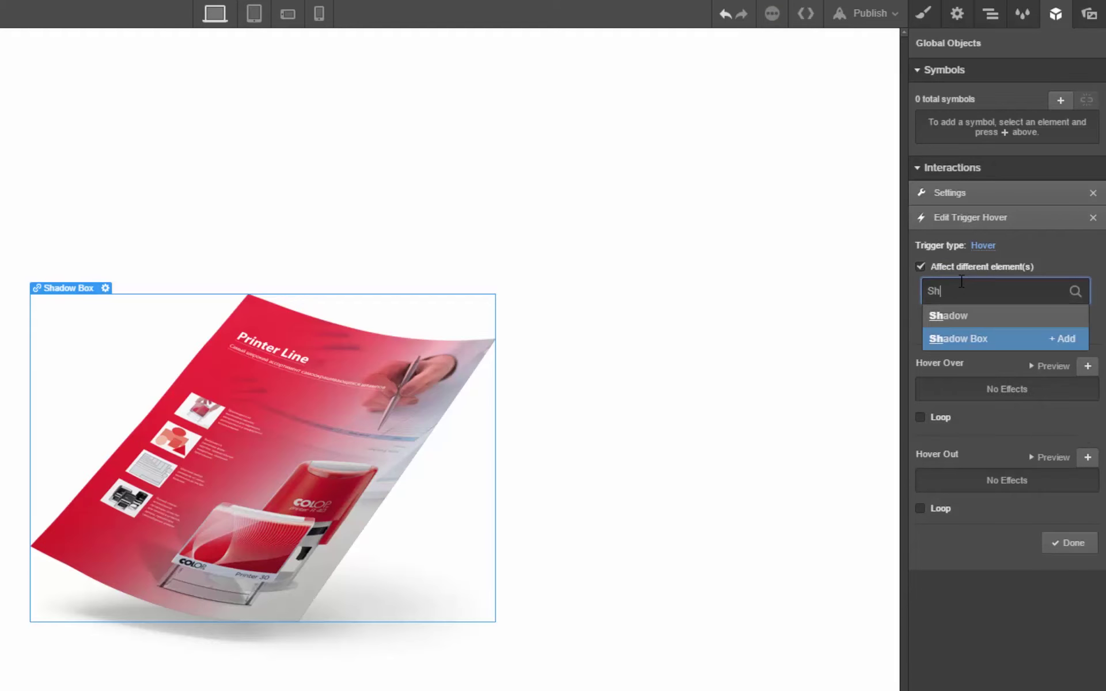
click(989, 316)
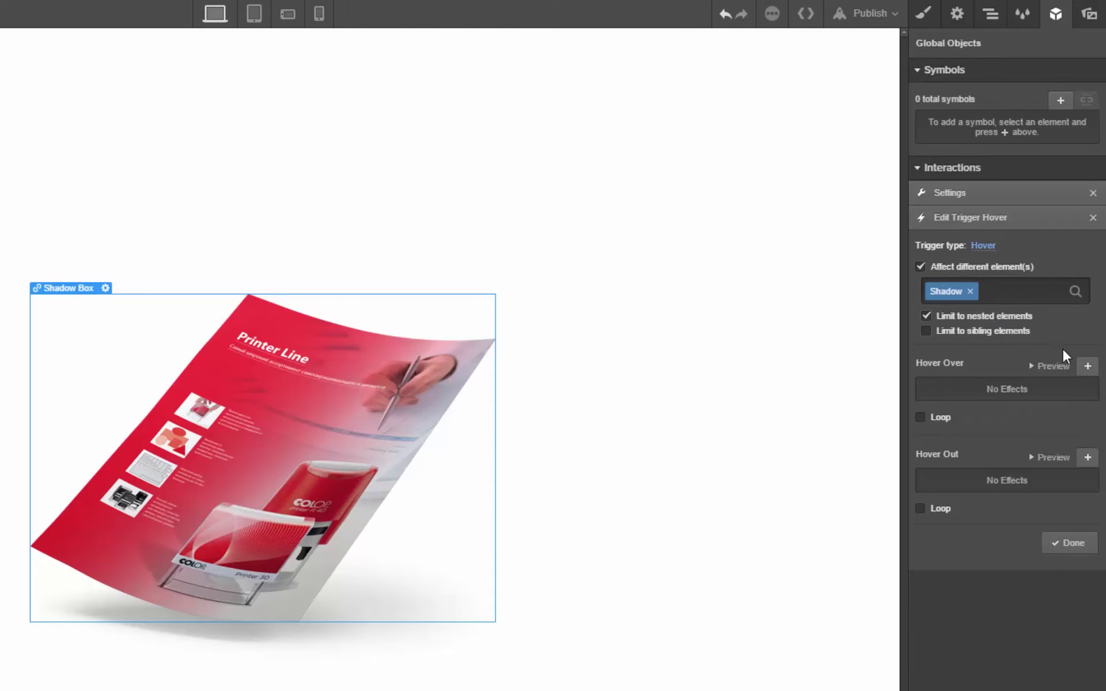
- Add a Hover Over step for Shadow with a Scale transform of 1.15 on X and Y
click(1086, 367)
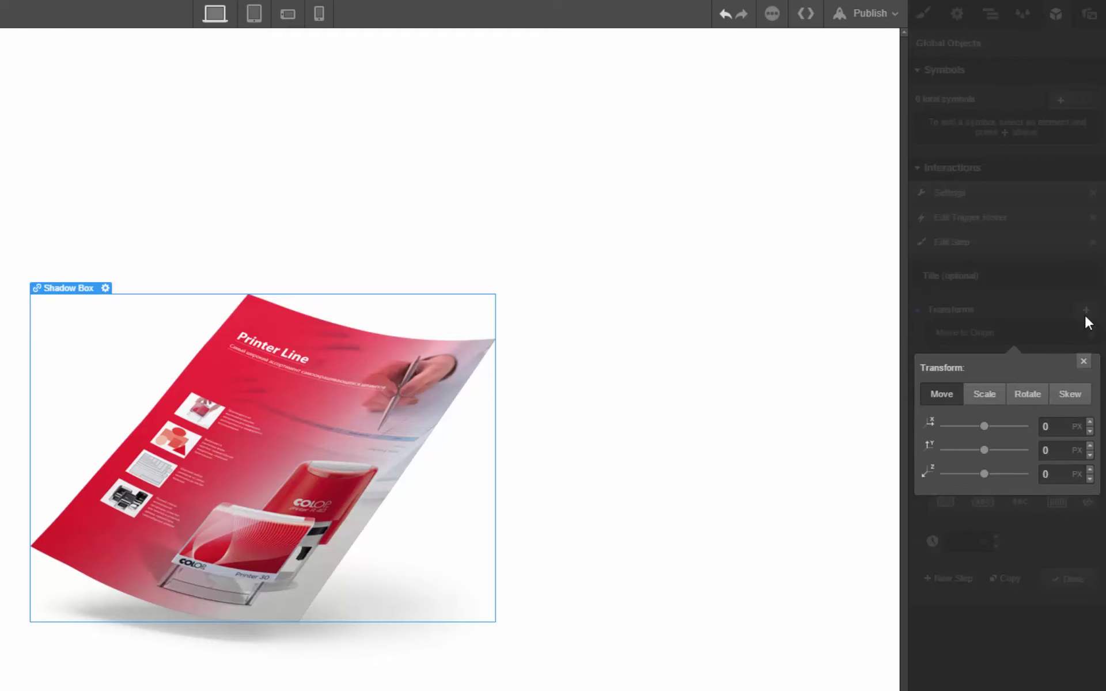
click(986, 395)
click(1069, 422)
click(1070, 422)
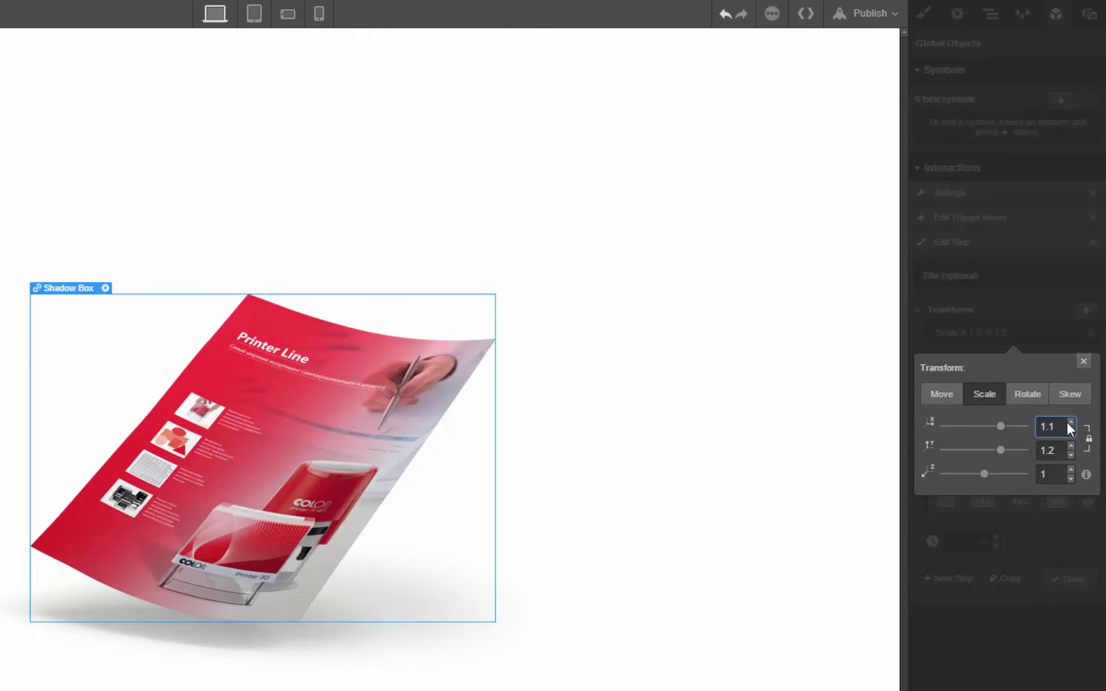
key(Return)
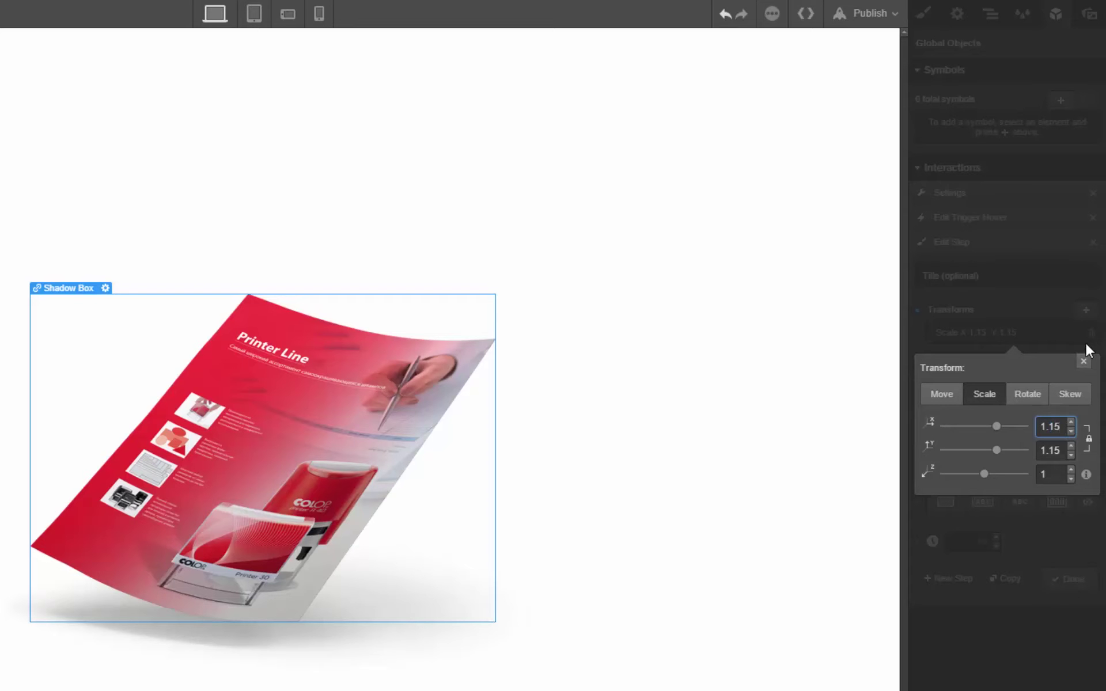
click(1083, 361)
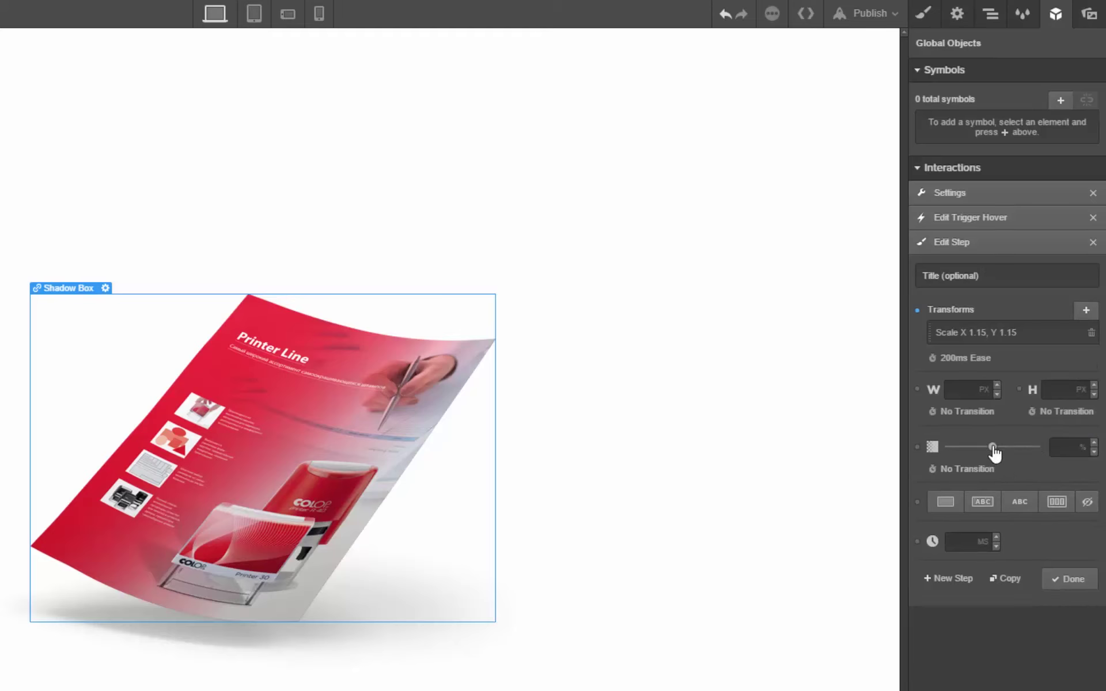
- Set the Shadow's Hover Over opacity to 70% and save the step
click(1035, 447)
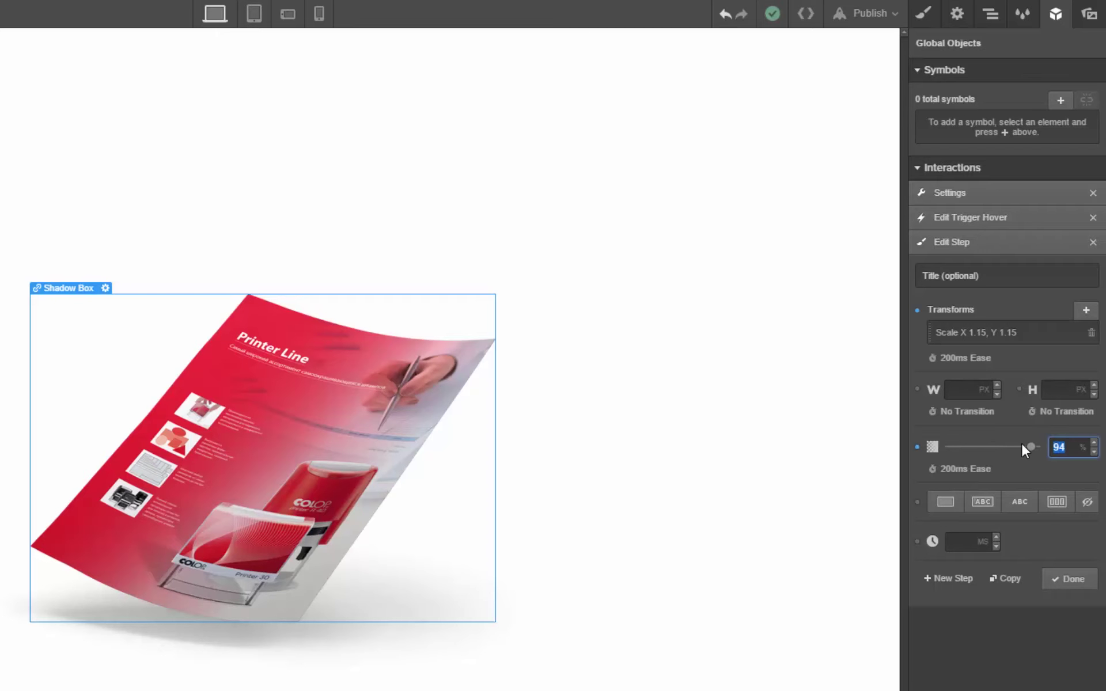
text(70)
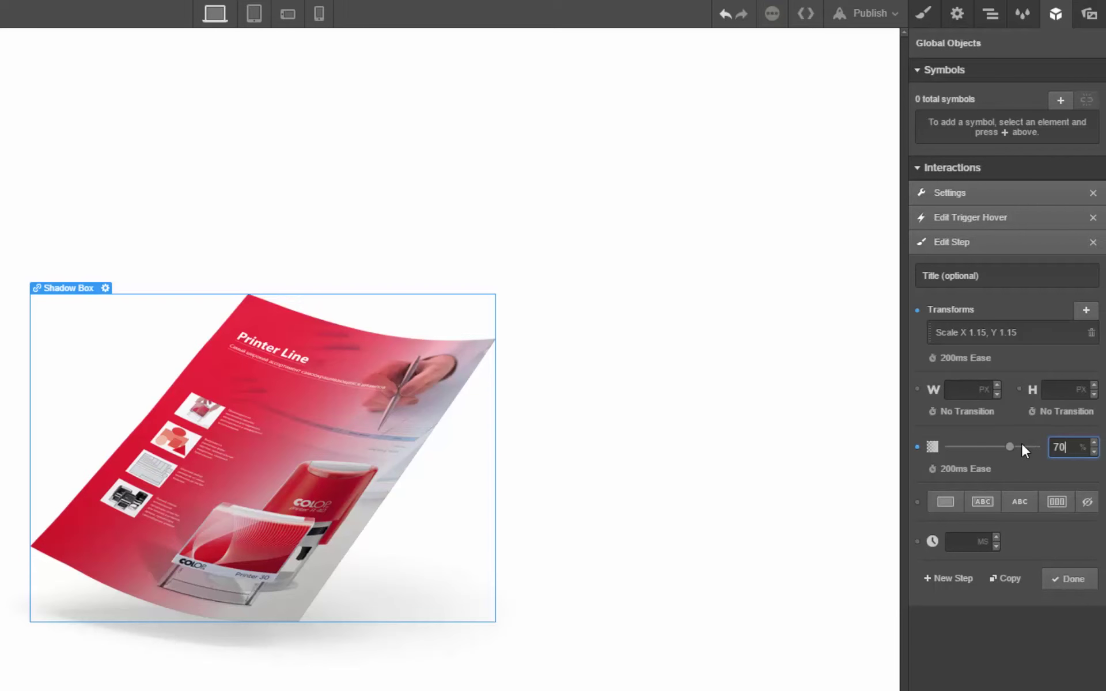
click(1064, 581)
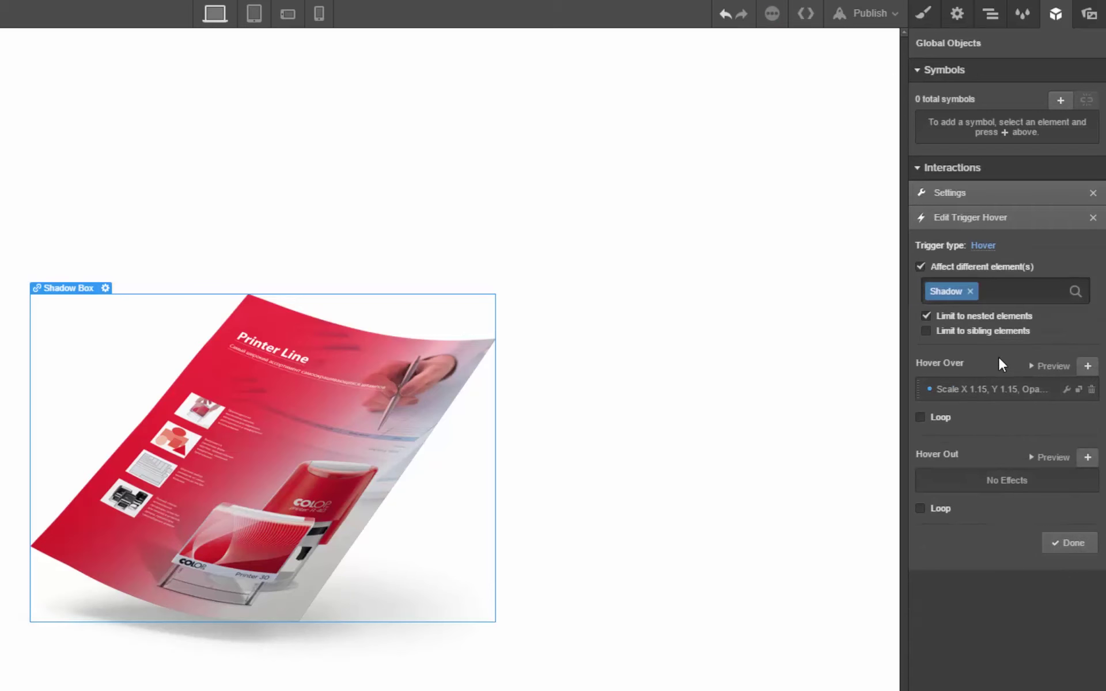
- Add another step to the Shadow's Hover trigger with a Scale to Origin transform, keeping all axes at 1
click(1087, 367)
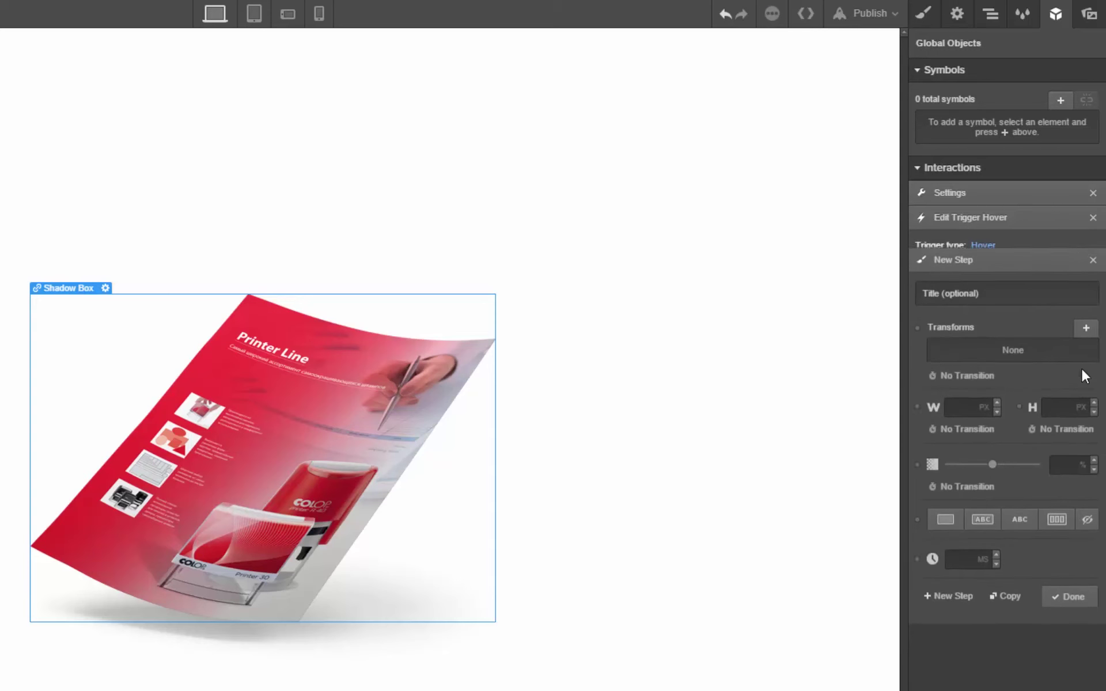
click(1085, 316)
click(982, 395)
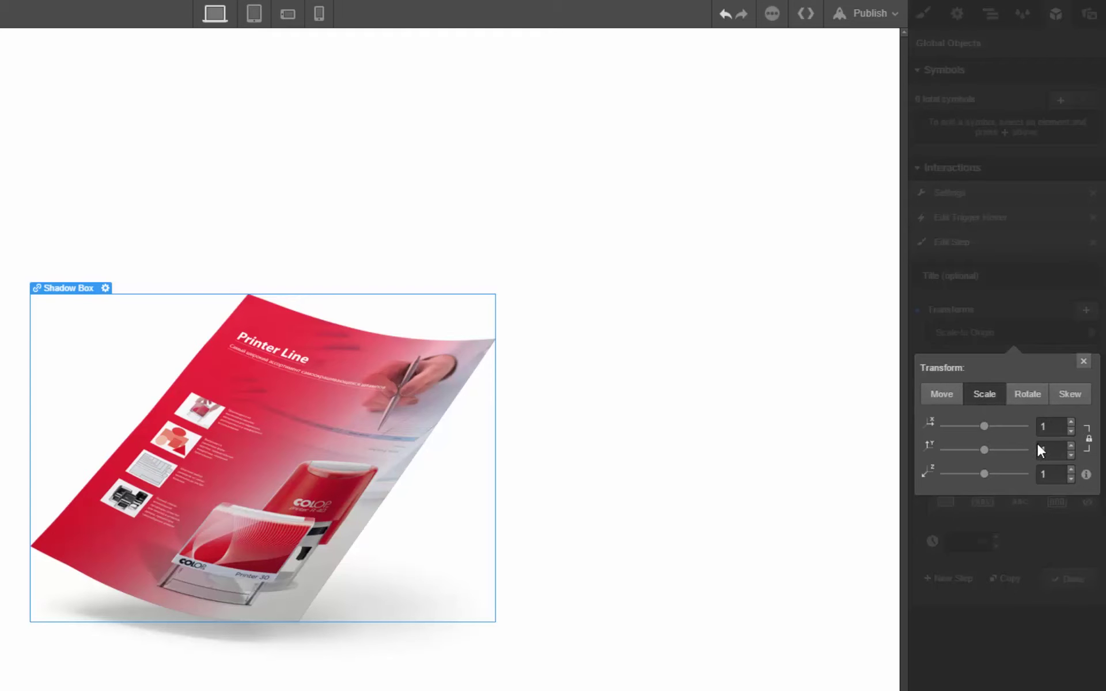
click(1083, 361)
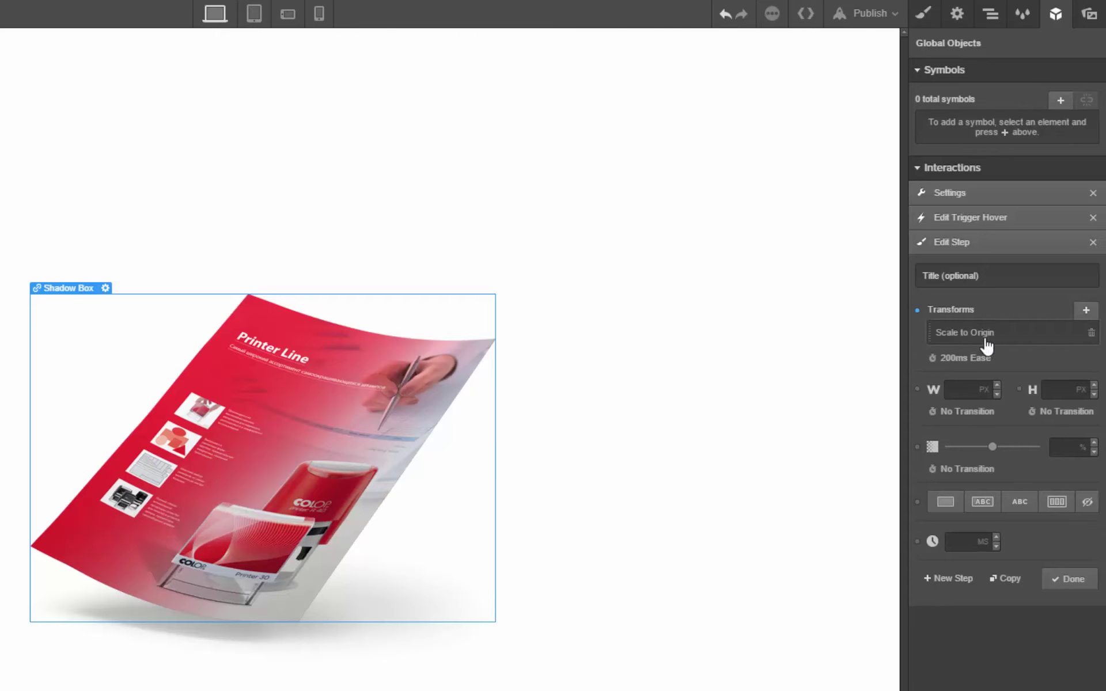
- Set the Scale to Origin transition of the Shadow's Hover Out step to 300 ms with ease-in-out easing
click(974, 361)
text(300)
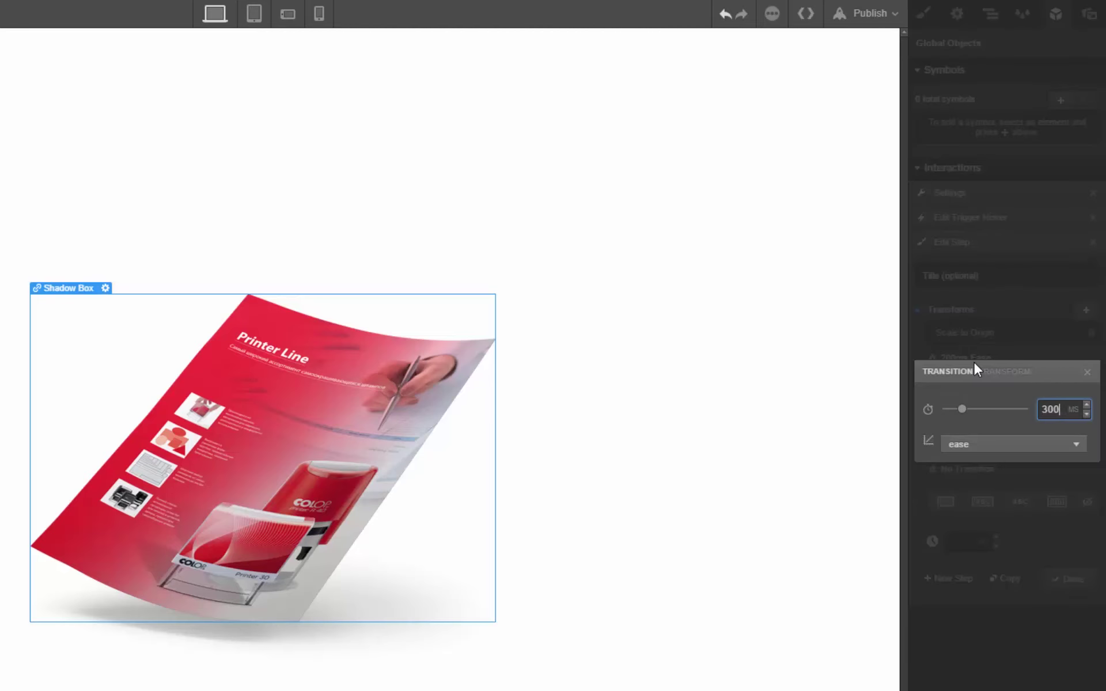
click(944, 448)
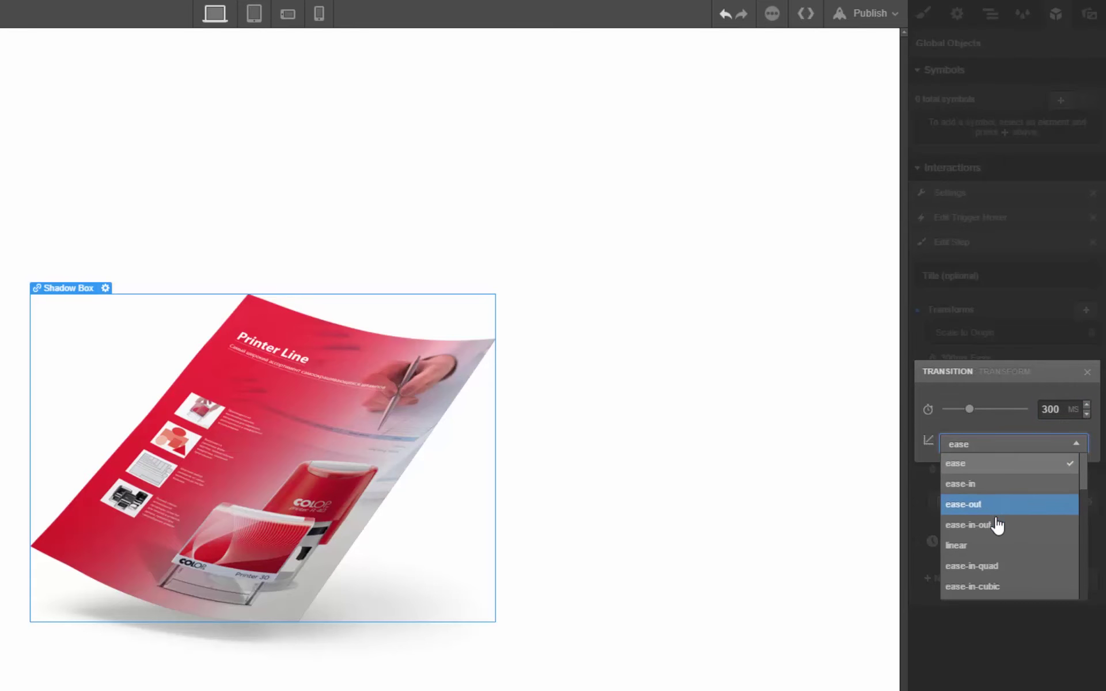
click(997, 524)
click(1087, 372)
- Set the Shadow's Hover Out opacity to 100% with a 300 ms ease-in-out transition and save the step
click(1069, 448)
text(100)
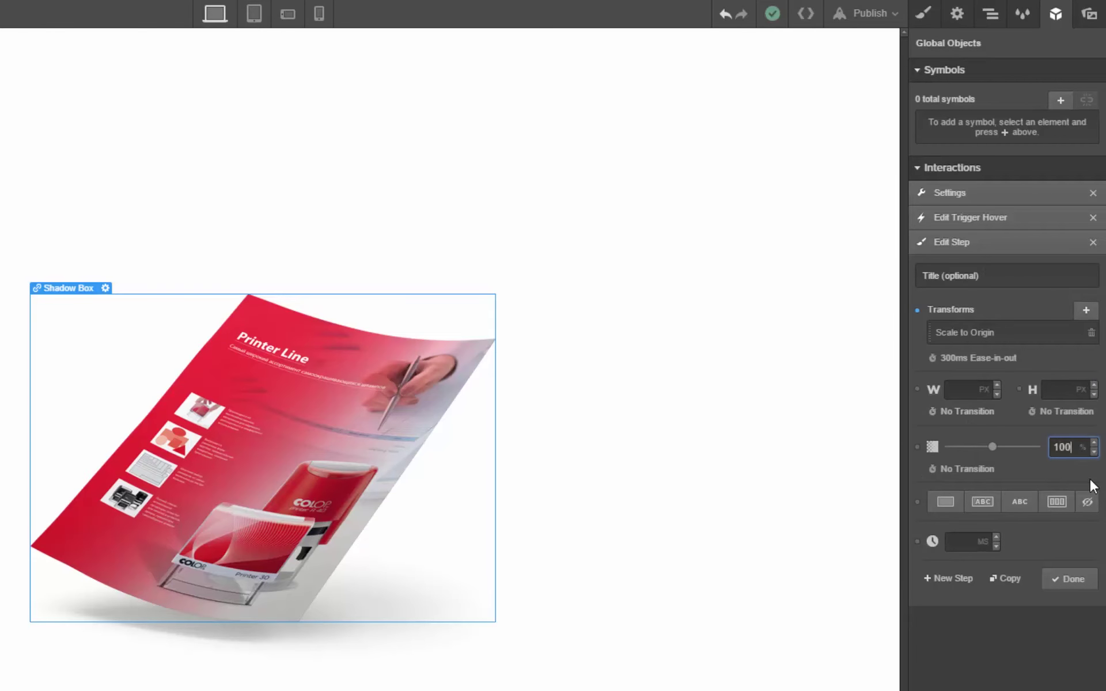
click(955, 468)
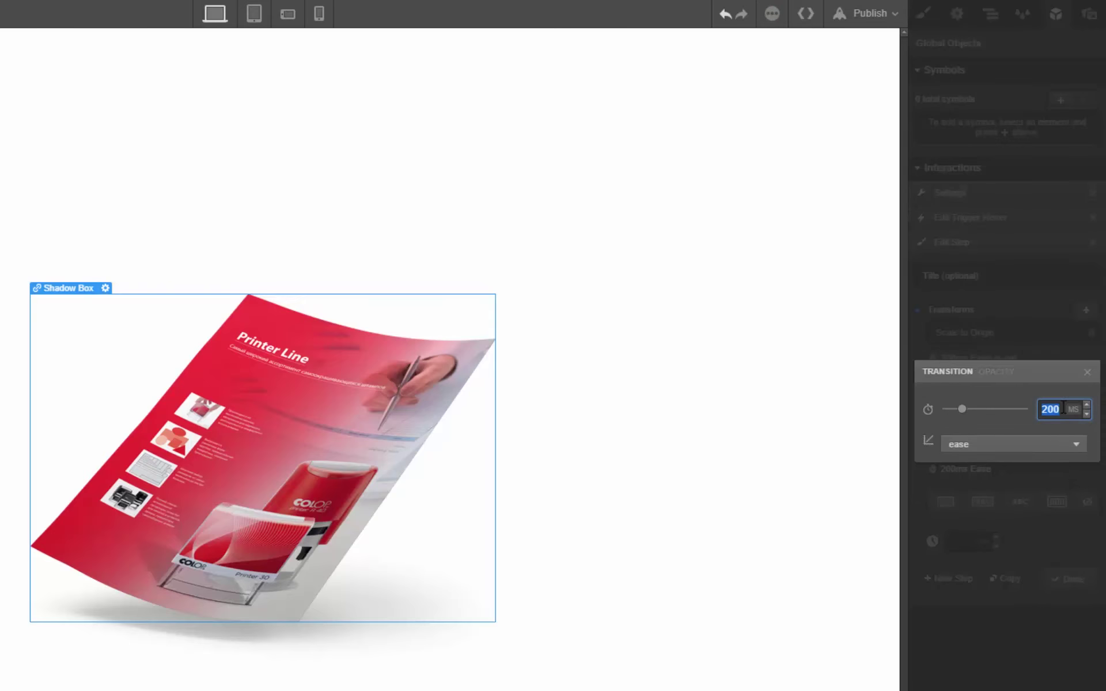
text(300)
click(992, 446)
click(995, 525)
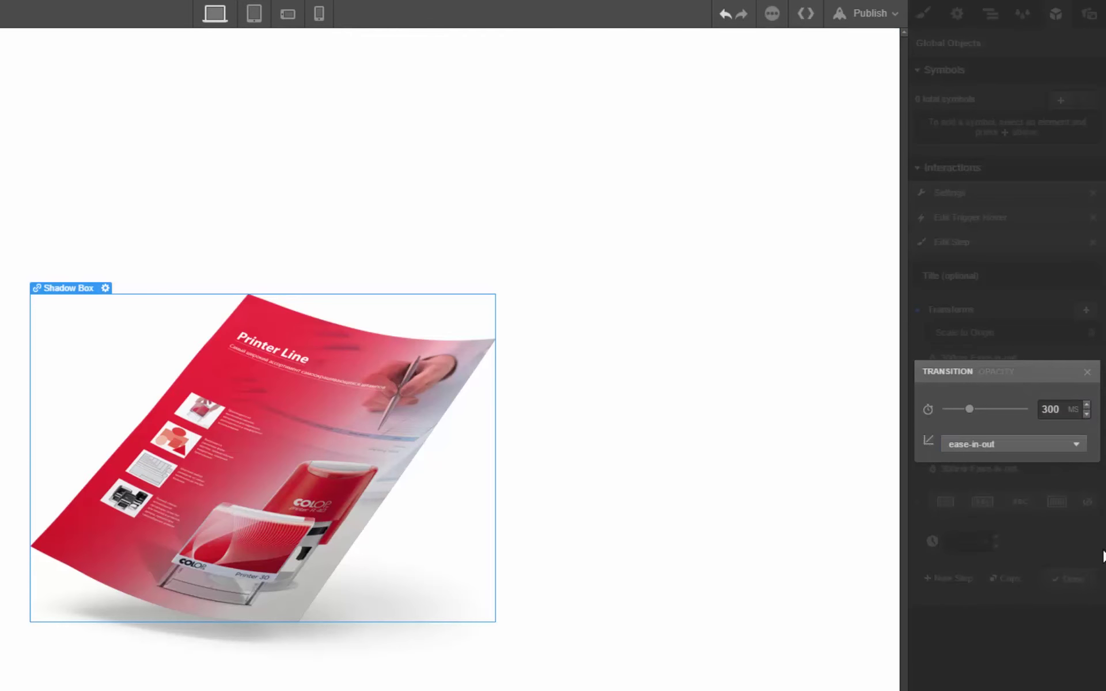
click(1092, 527)
click(1075, 581)
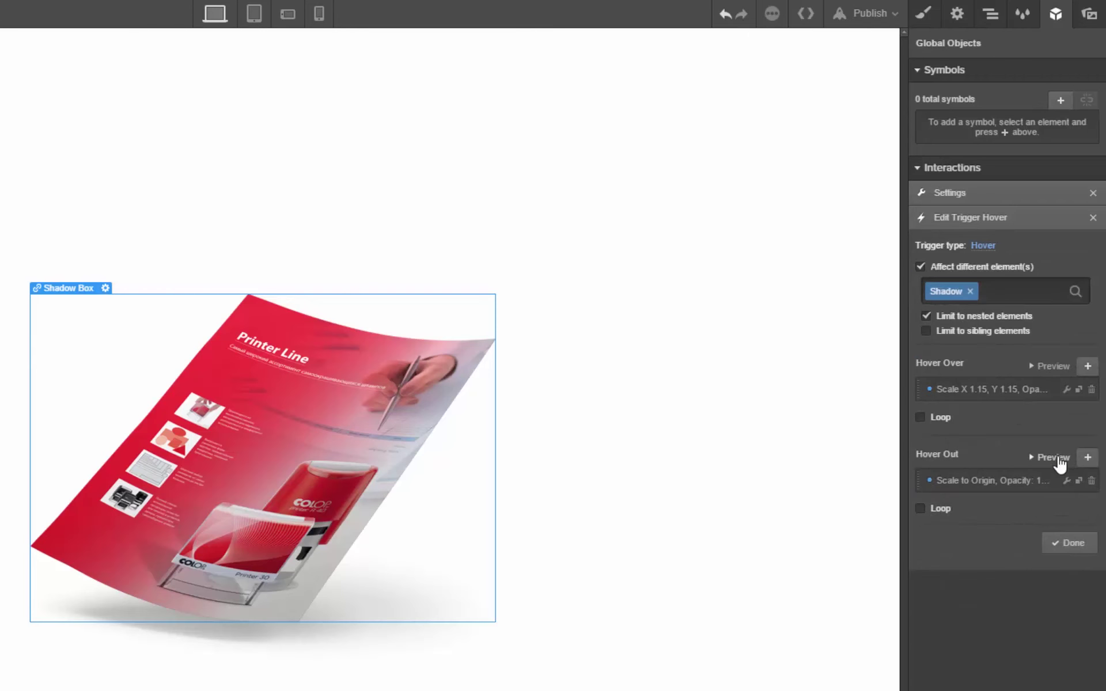
- Set the opacity transition of the Shadow's Hover Over step to 300 ms ease-in-out, then save the trigger and the Hover Shadow interaction
click(999, 387)
click(974, 470)
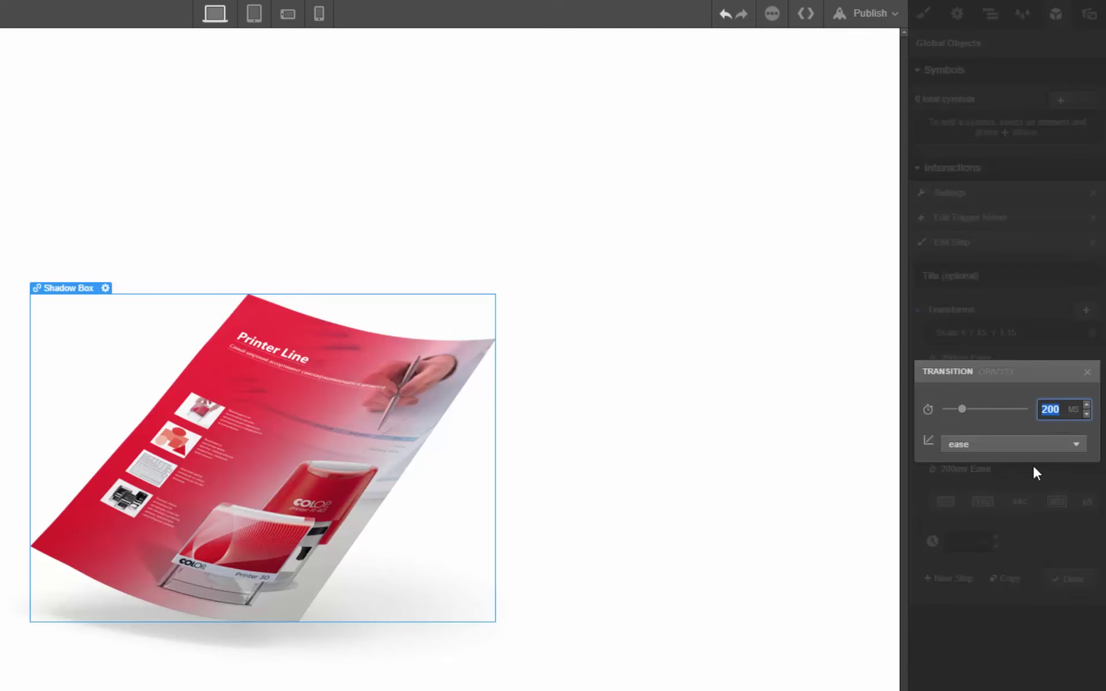
text(300)
key(Return)
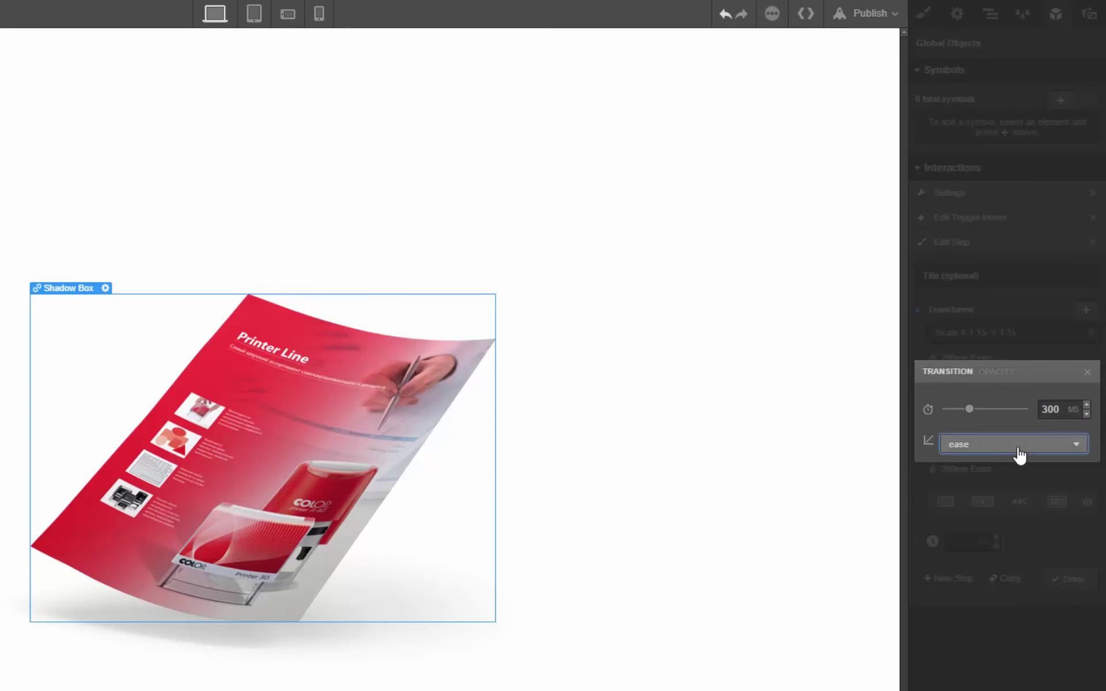
click(1017, 455)
click(1023, 526)
click(1087, 372)
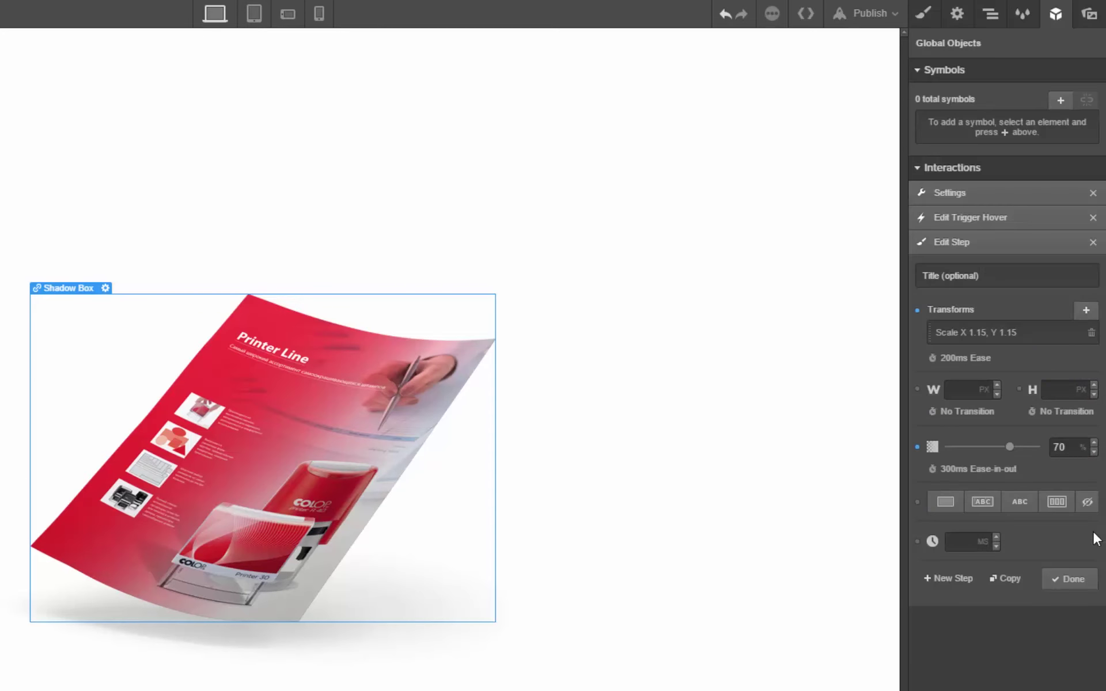
click(1075, 579)
click(1066, 541)
click(1067, 405)
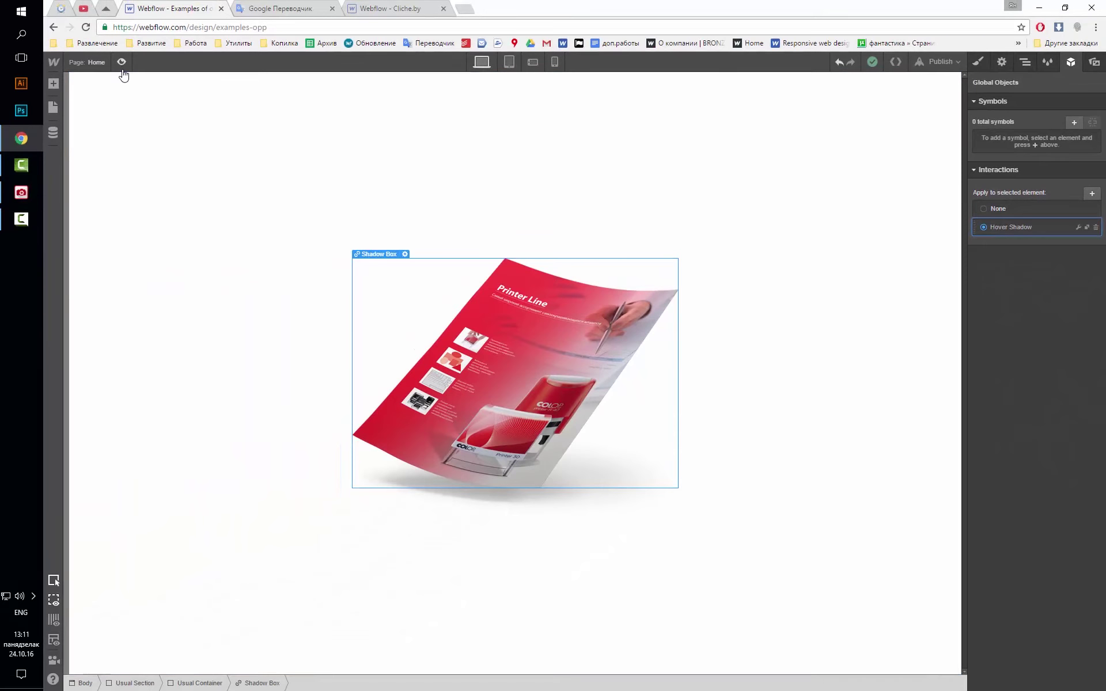
- Preview the flyer's hover effect and compare it with the catalog flyers on the cliche.webflow.io page
click(122, 62)
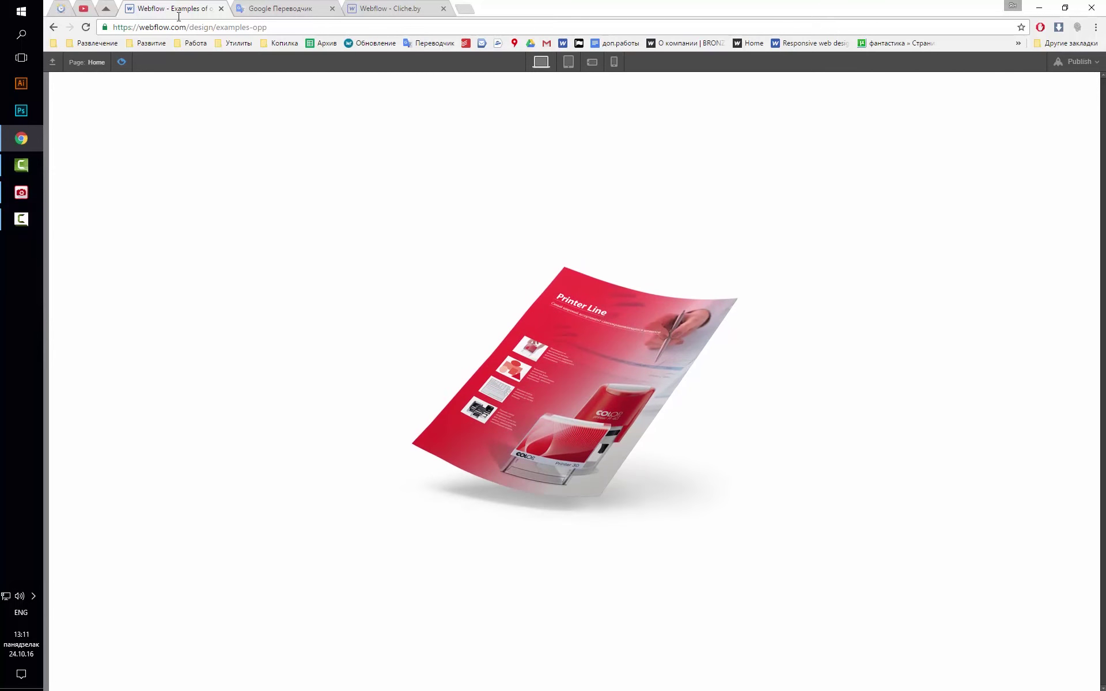
click(109, 10)
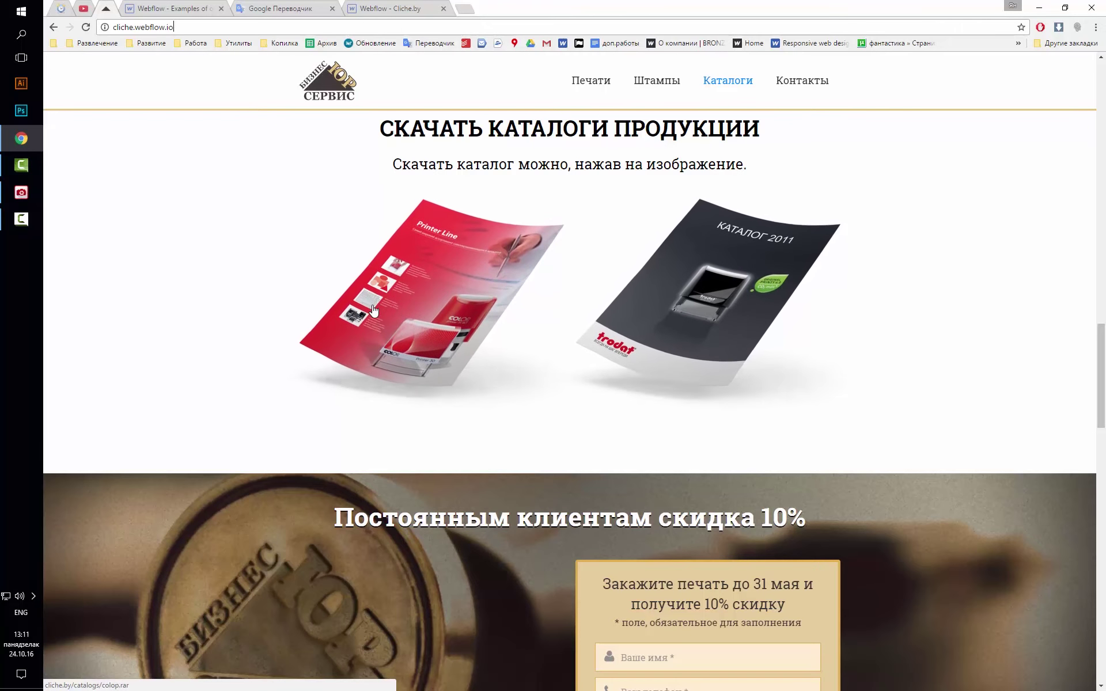
key(ctrl+Tab)
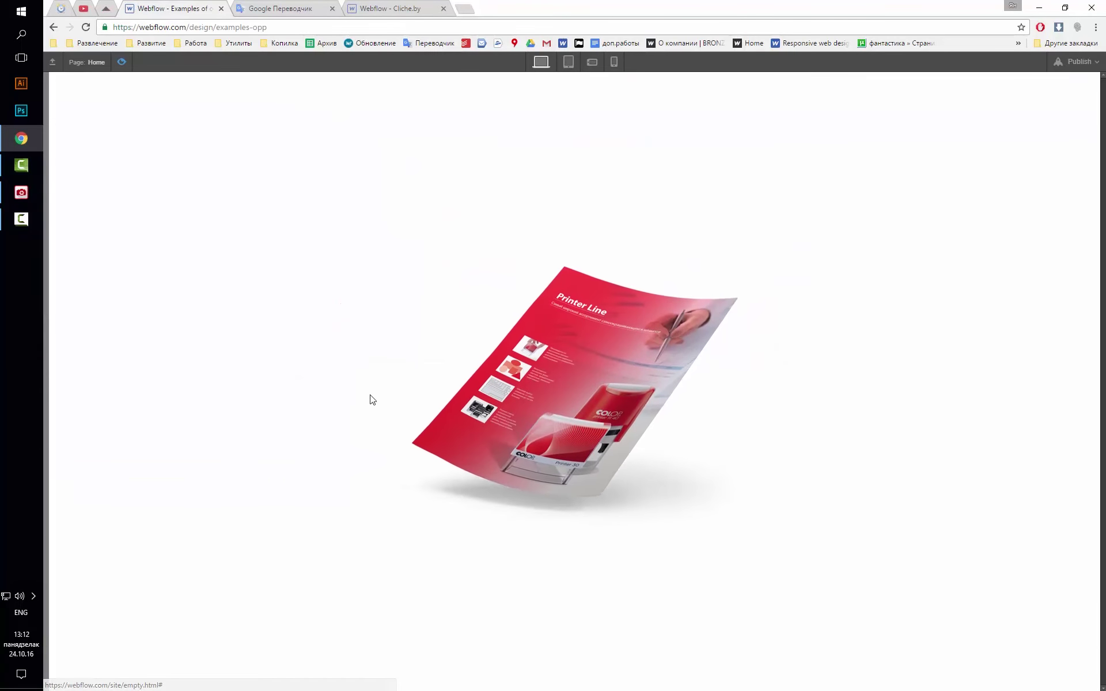
click(119, 61)
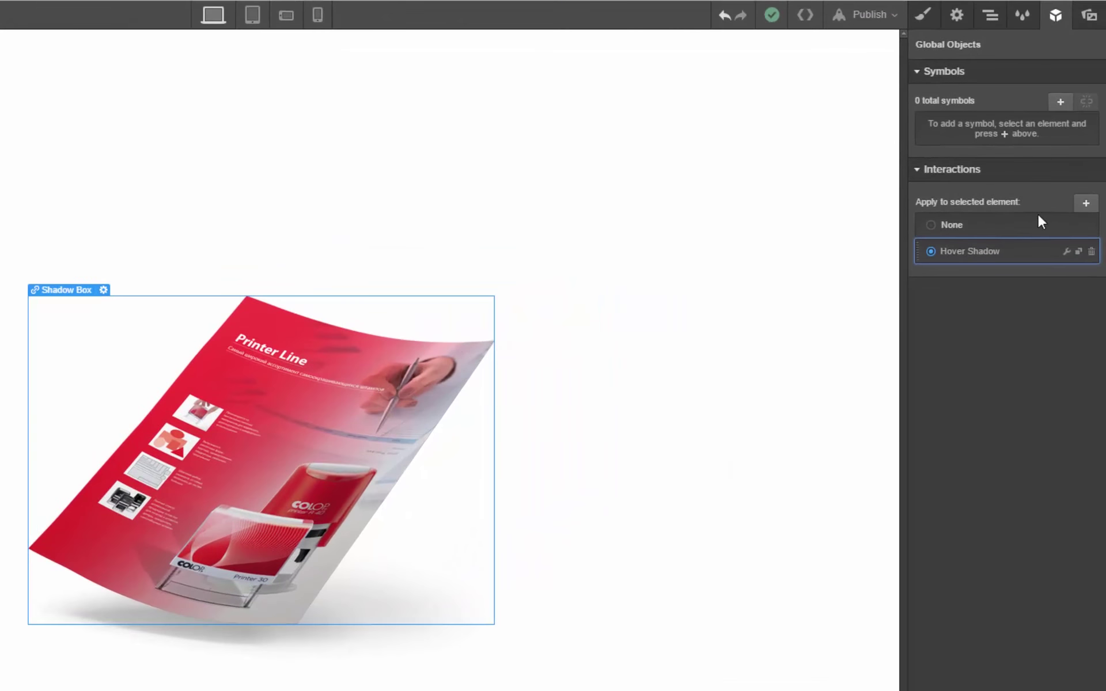
- In Hover Shadow's Object trigger, set the Move Up 30px transition duration to 500 ms and save the step
click(1067, 253)
click(1012, 351)
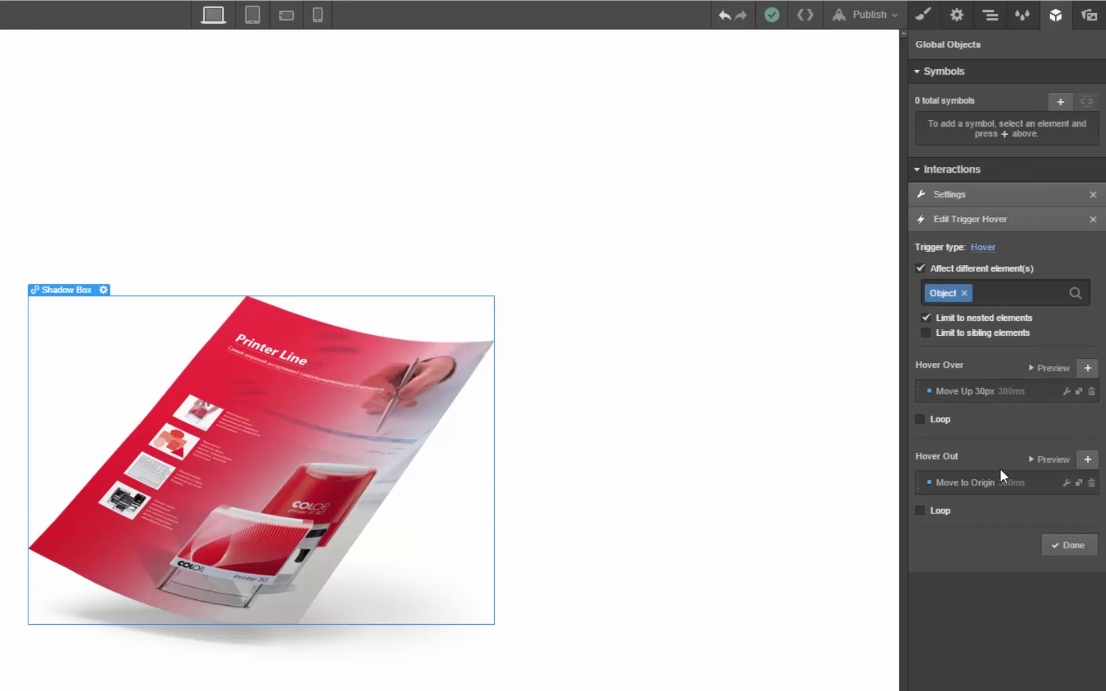
click(1007, 398)
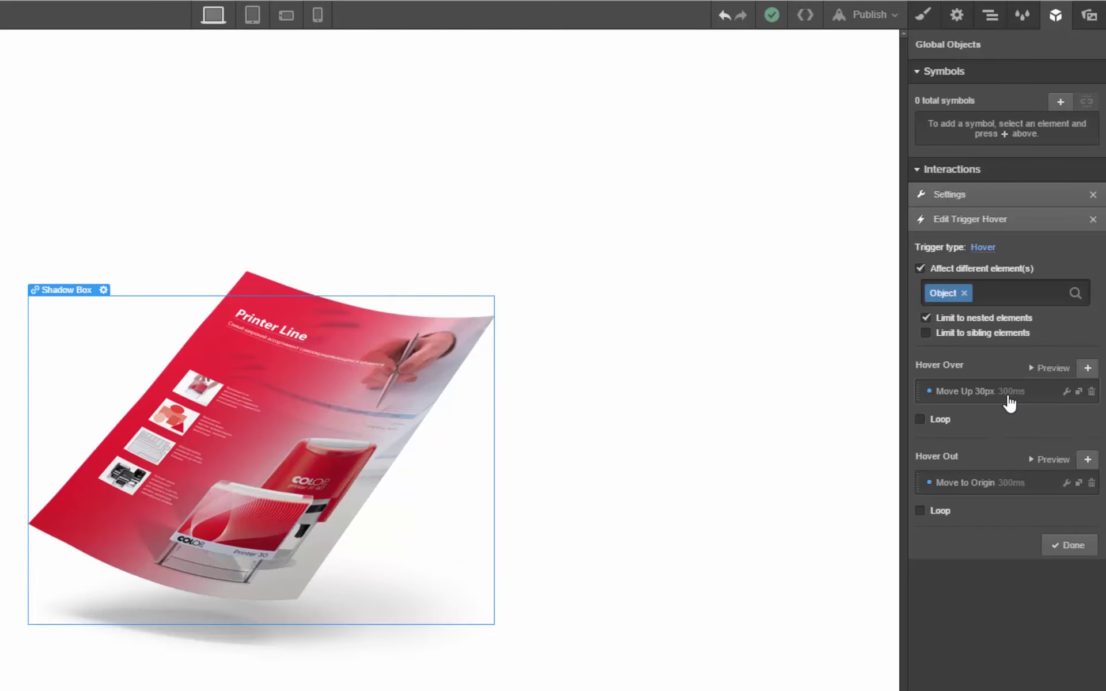
click(978, 366)
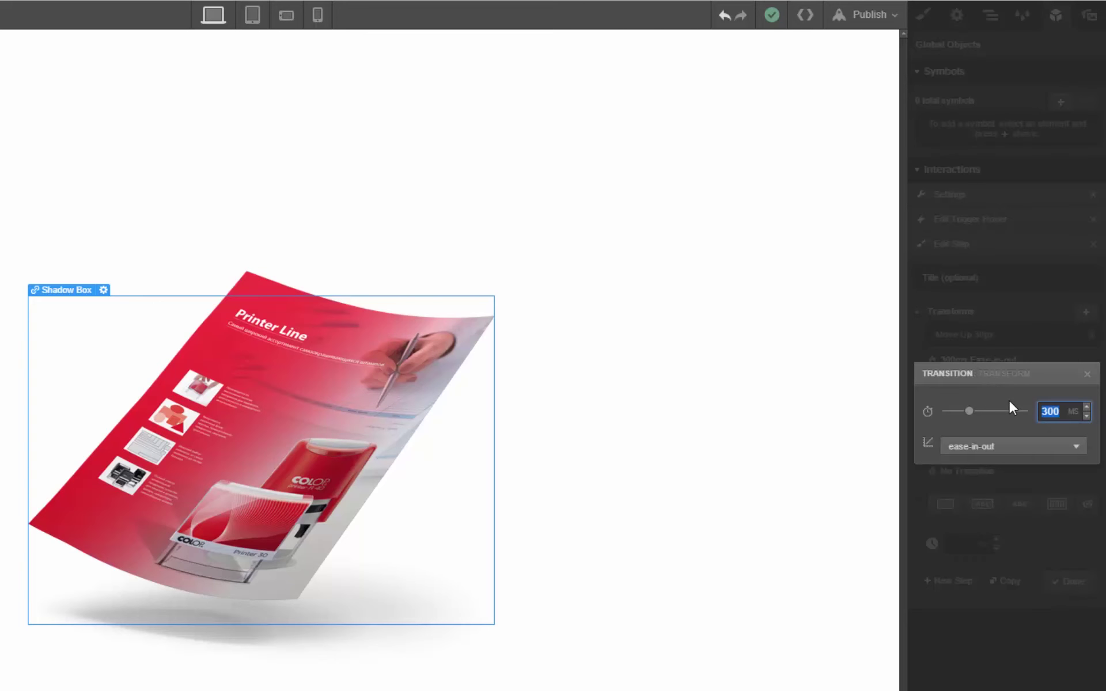
text(500)
key(Return)
click(1087, 373)
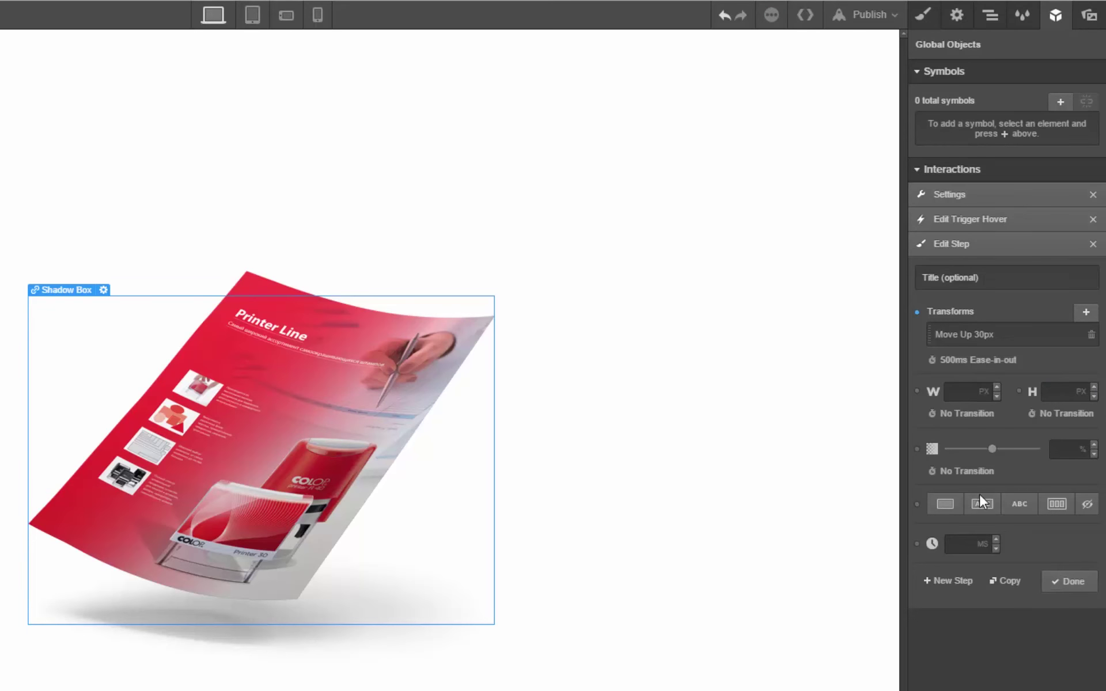
click(1072, 584)
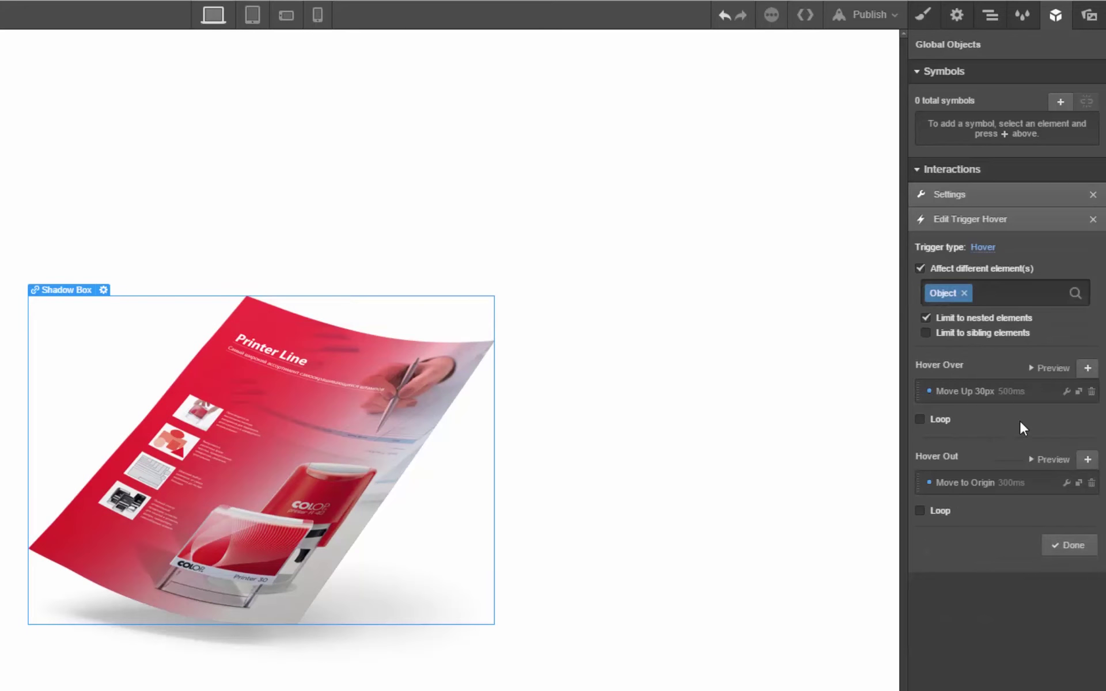
- Set the Object's Hover Out Move to Origin transition duration to 500 ms and save the trigger
click(987, 482)
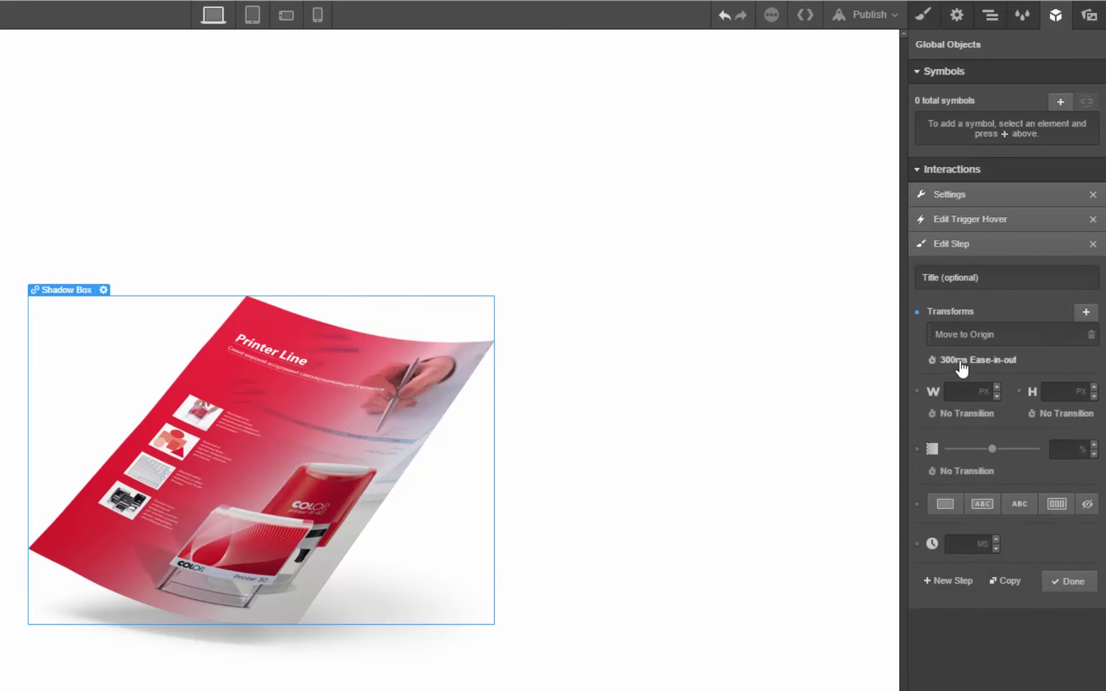
click(961, 361)
text(500)
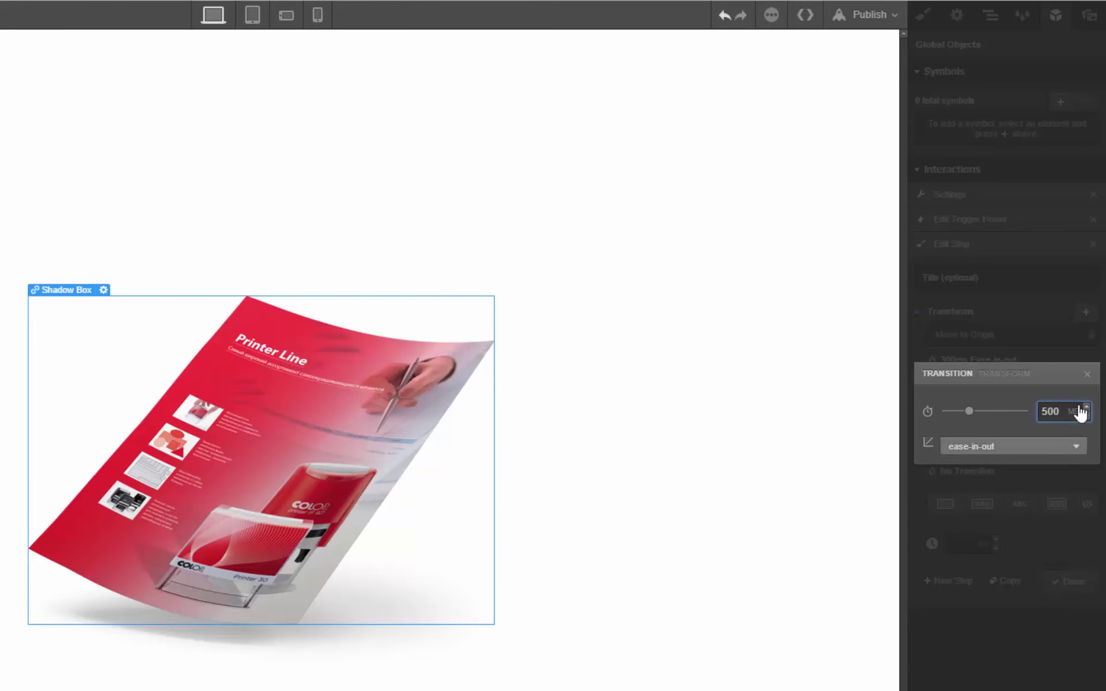
click(1087, 374)
click(1058, 583)
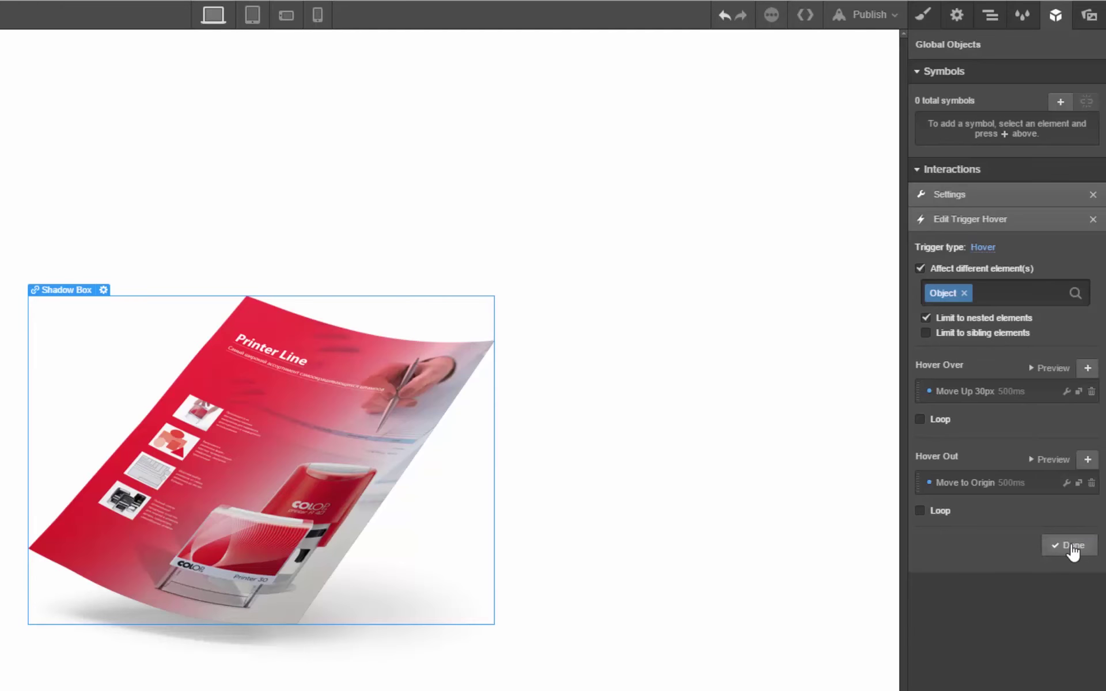
click(1073, 552)
- Set the scale transition of the Shadow's Hover Over step to 500 ms with ease-in-out easing
click(1010, 378)
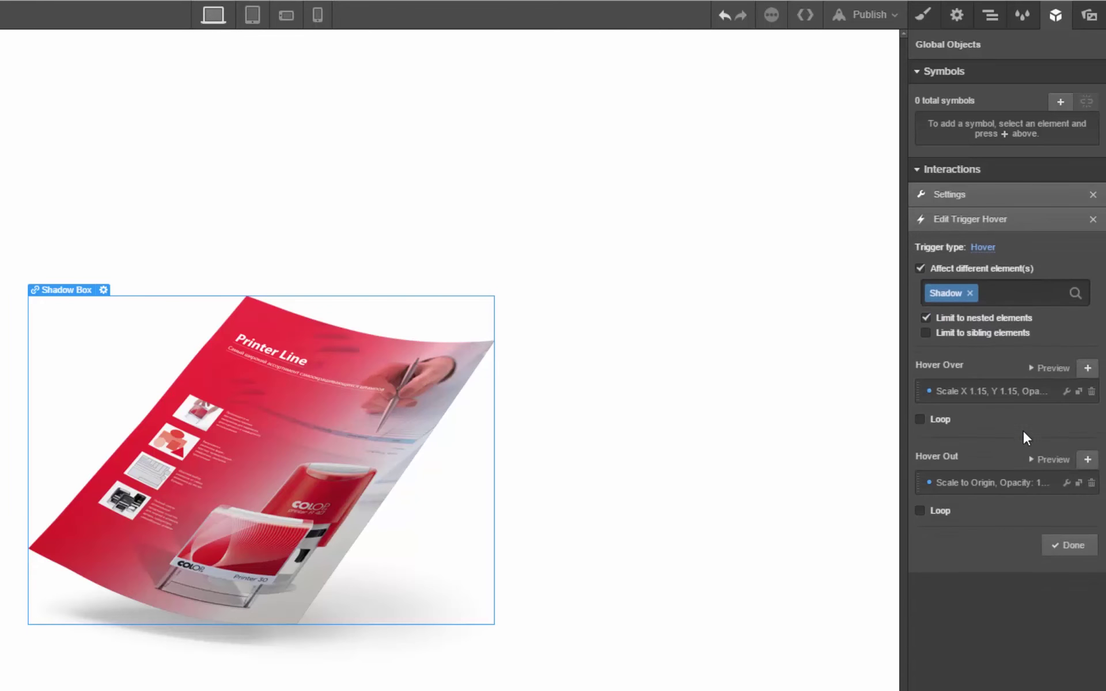
click(1007, 395)
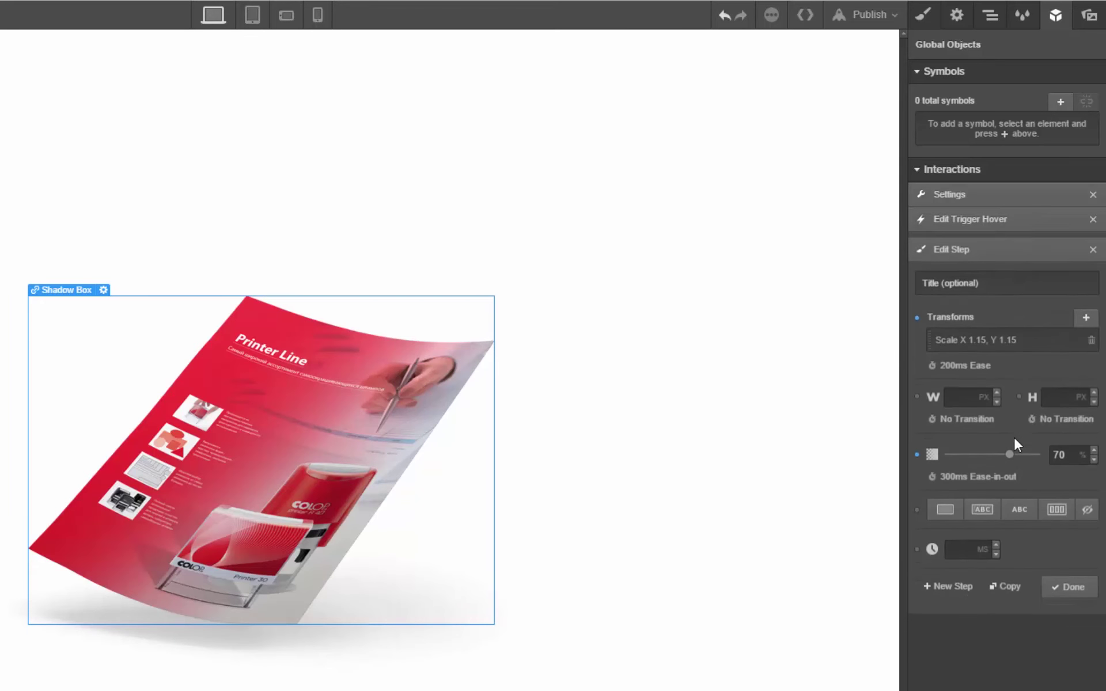
click(965, 363)
text(500)
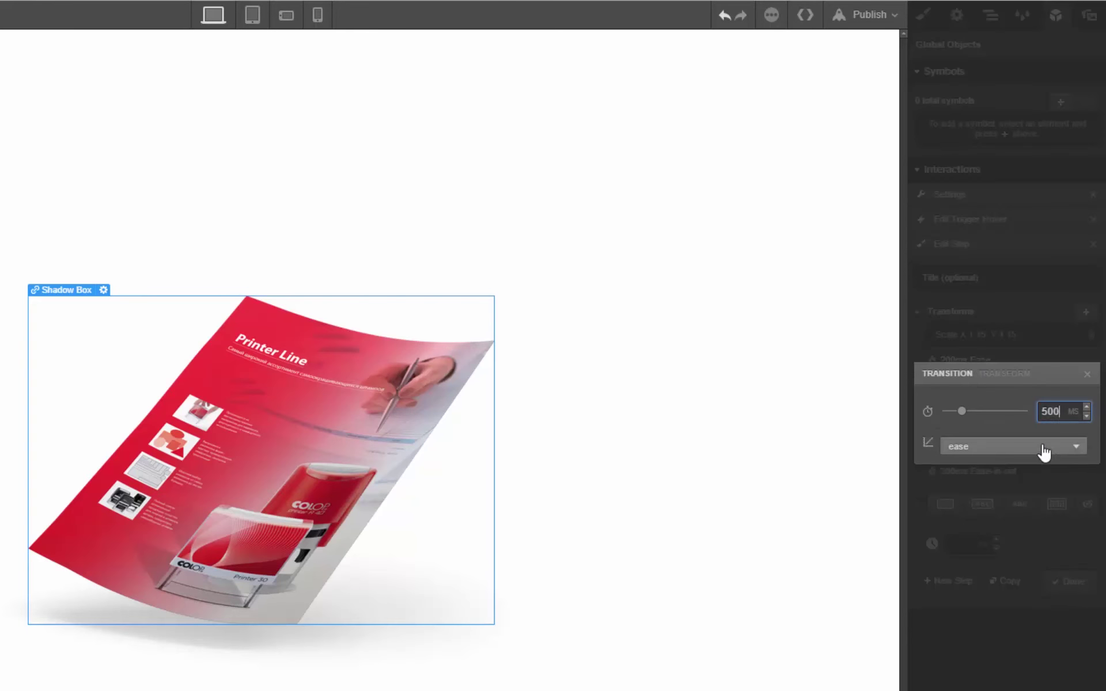
click(1034, 450)
click(999, 532)
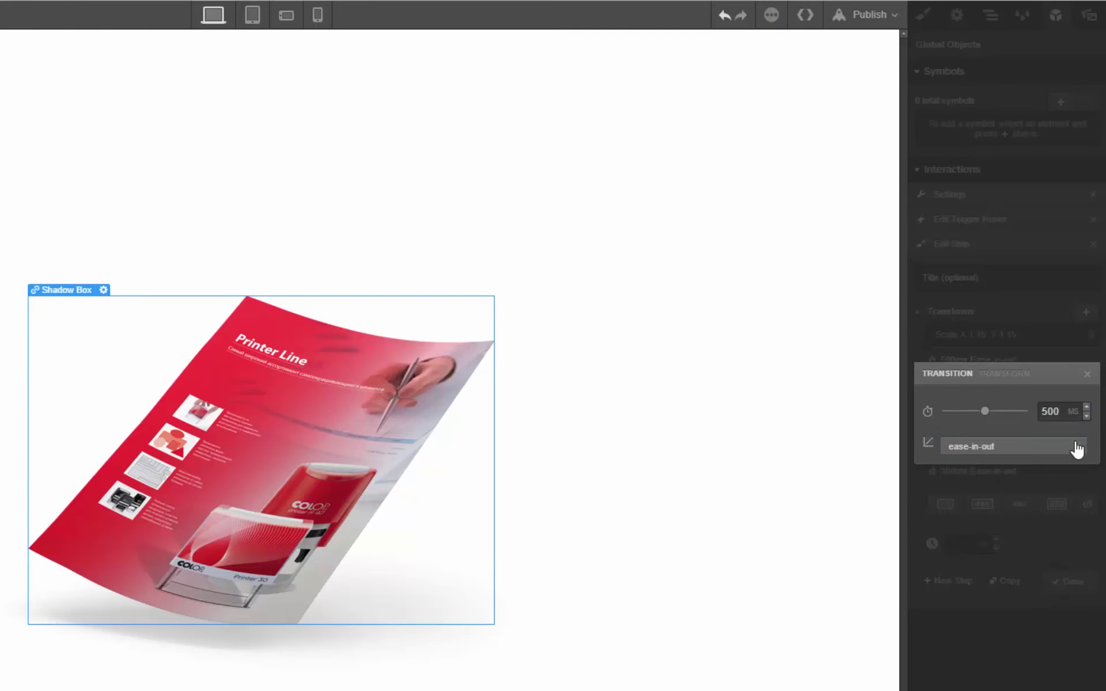
click(1087, 374)
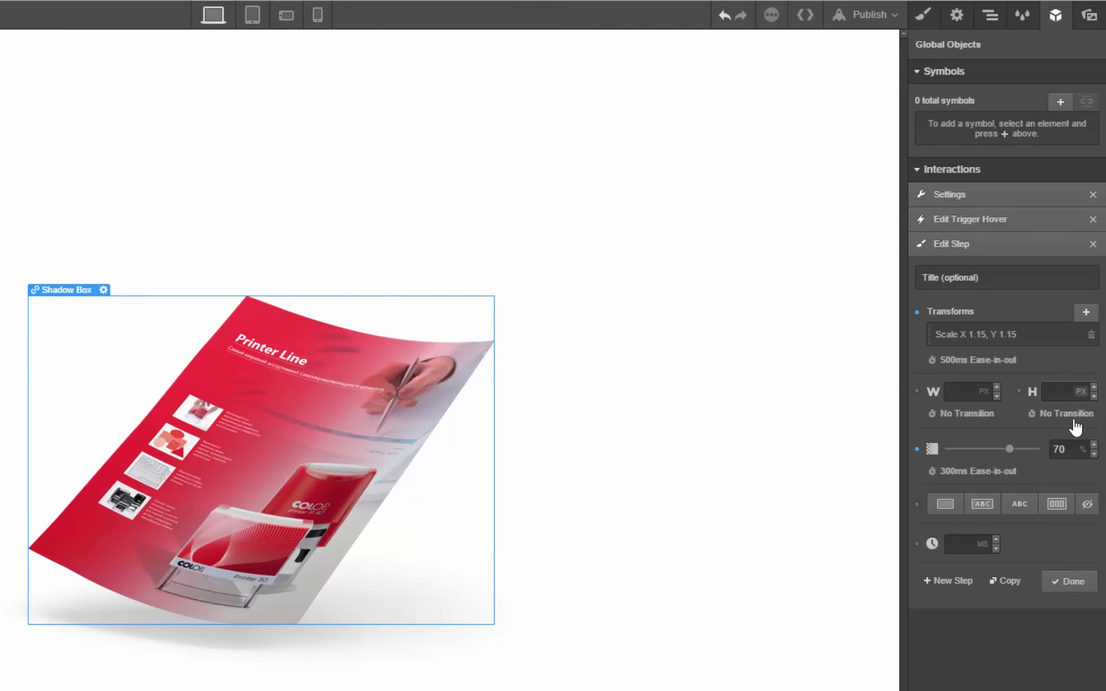
- Set the opacity transition duration of the Shadow's Hover Over step to 500 ms and save the step
click(982, 475)
text(500)
click(1084, 376)
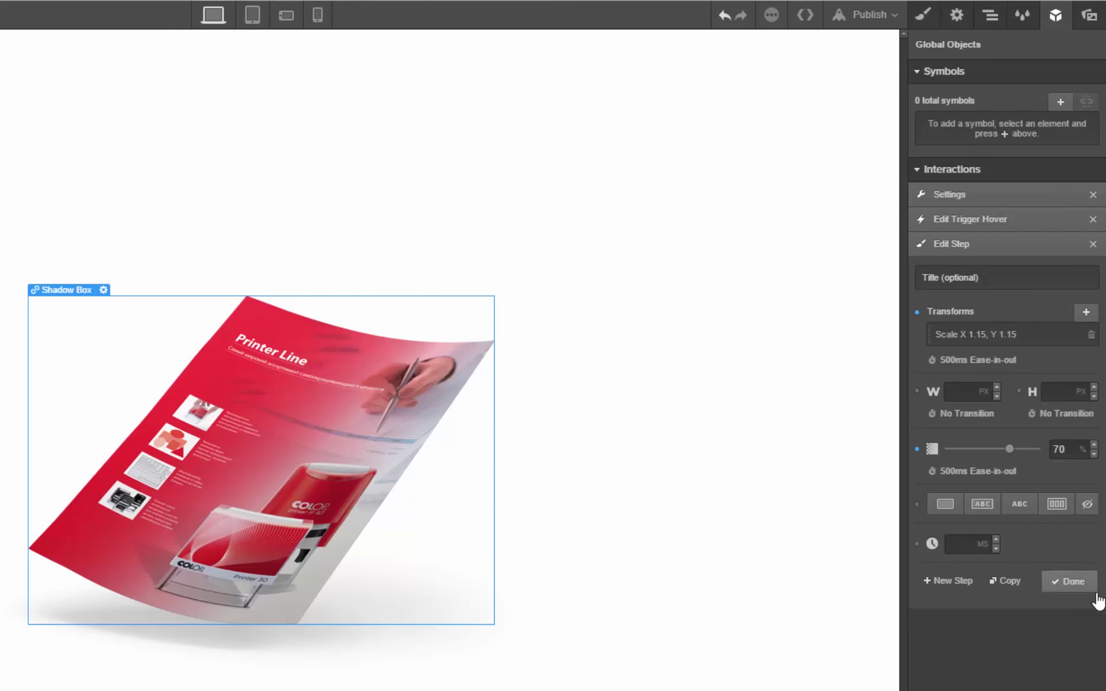
click(1059, 582)
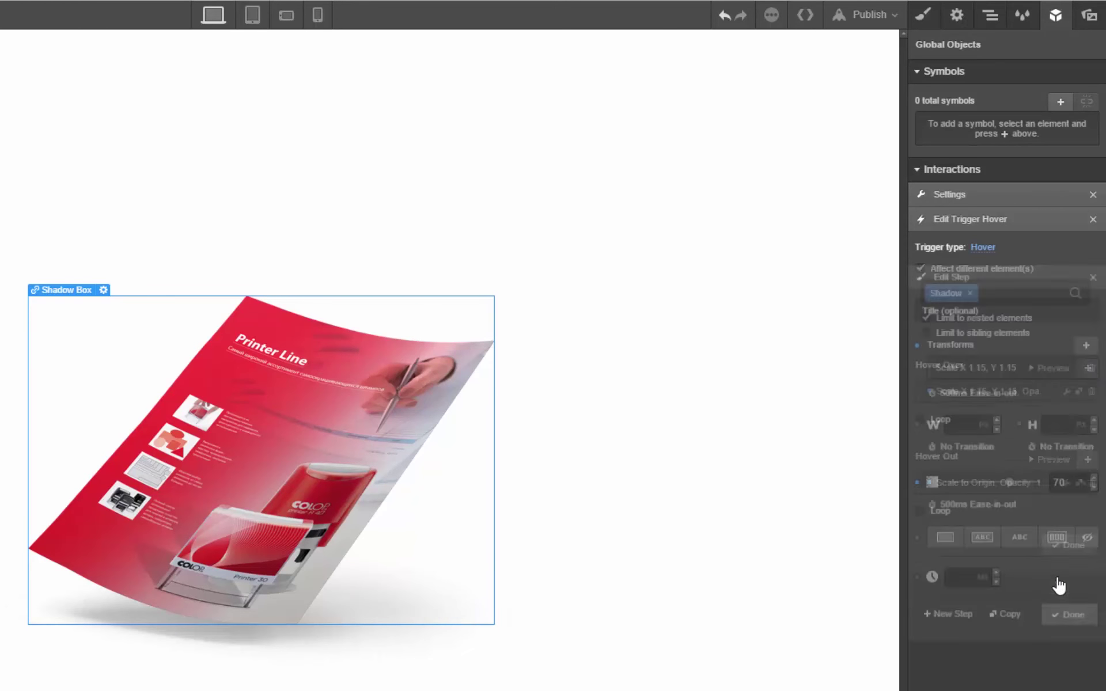
- Set both the scale and opacity transition durations of the Shadow's Hover Out step to 500 ms and save the trigger
click(1006, 480)
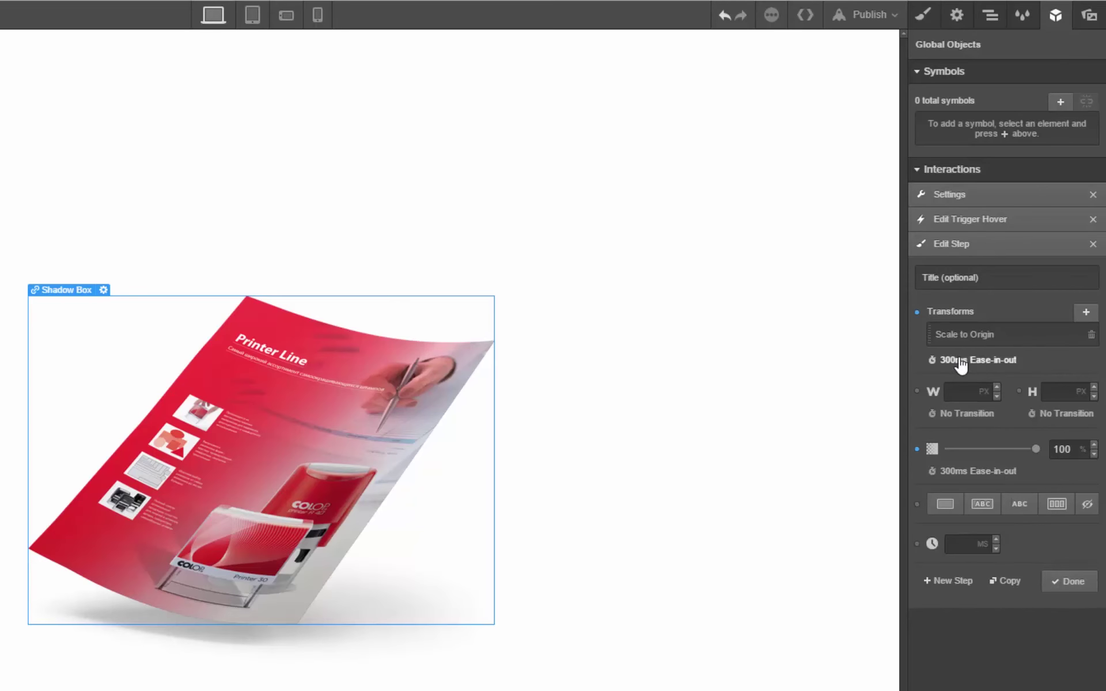
click(936, 361)
text(500)
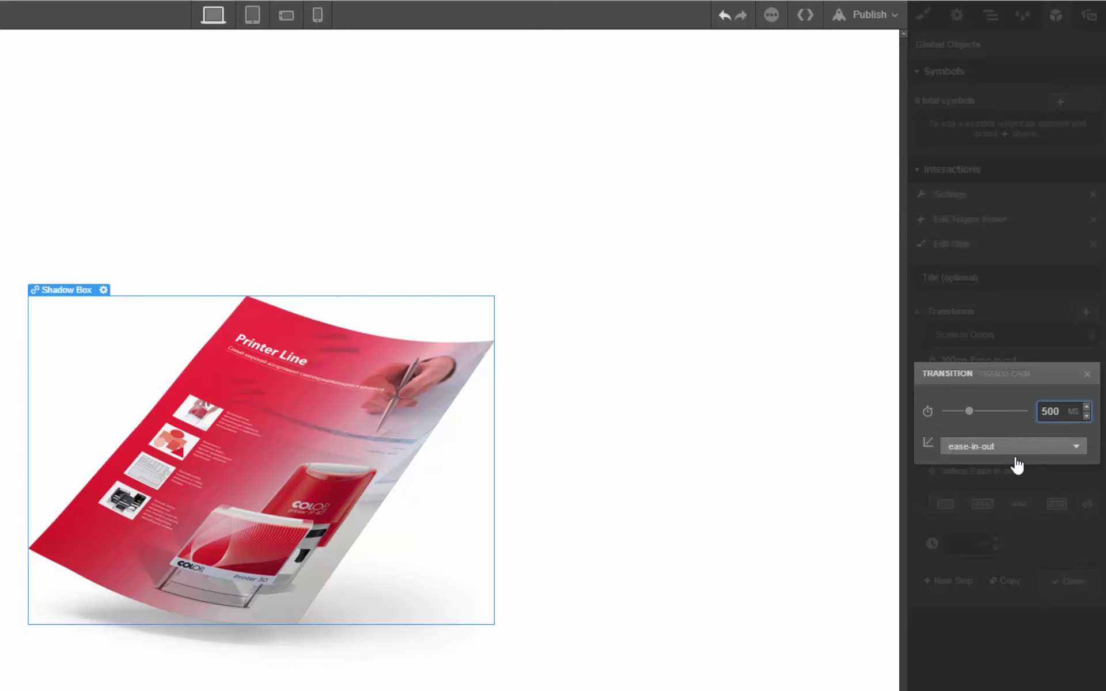
click(1078, 591)
click(978, 471)
text(500)
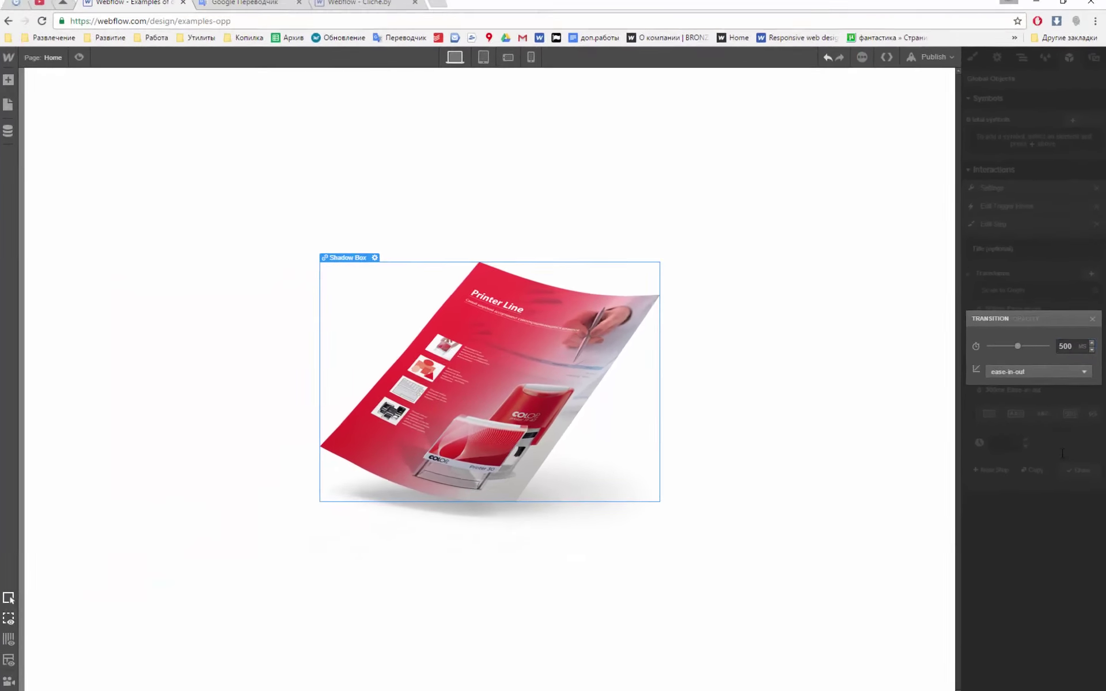
click(1067, 591)
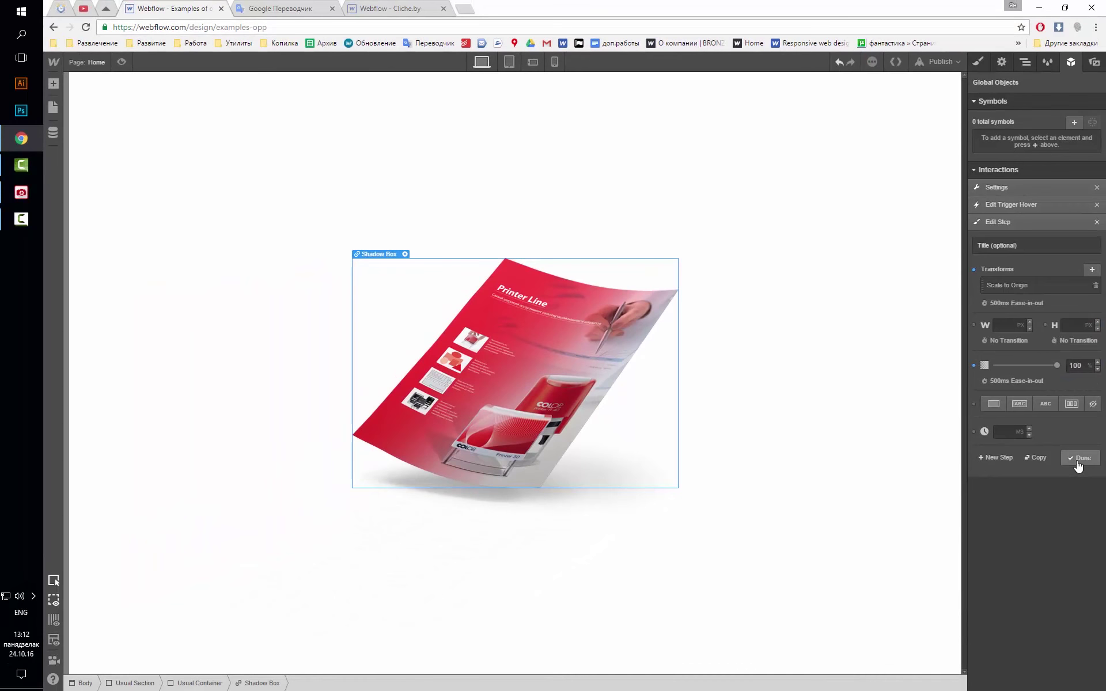
click(1079, 460)
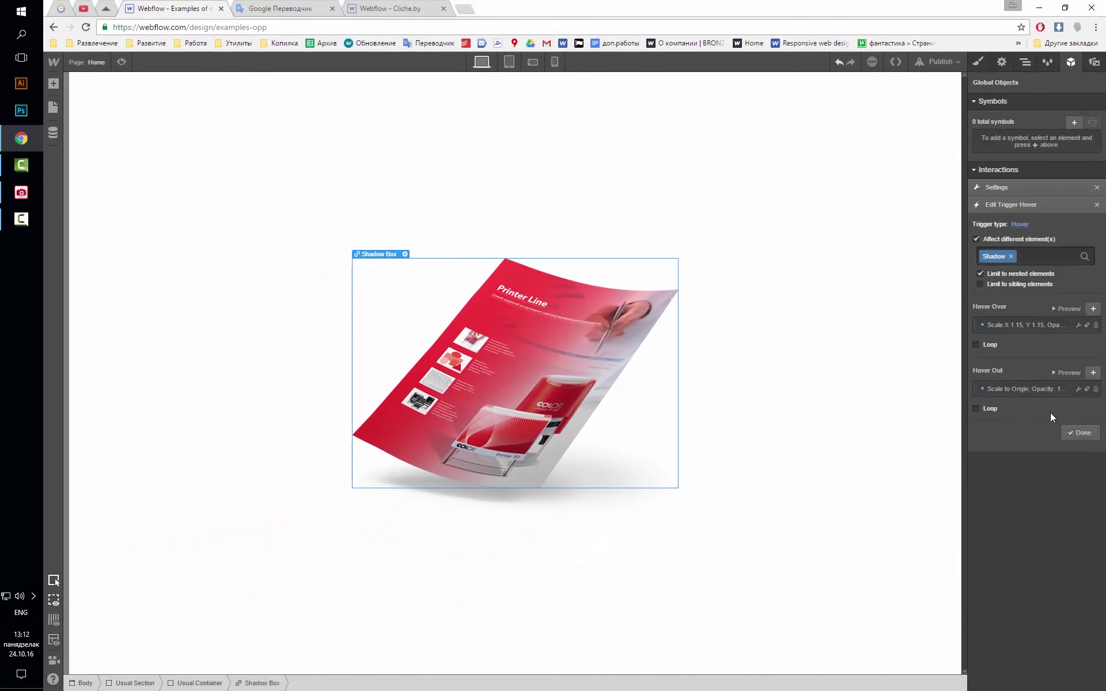
click(1072, 433)
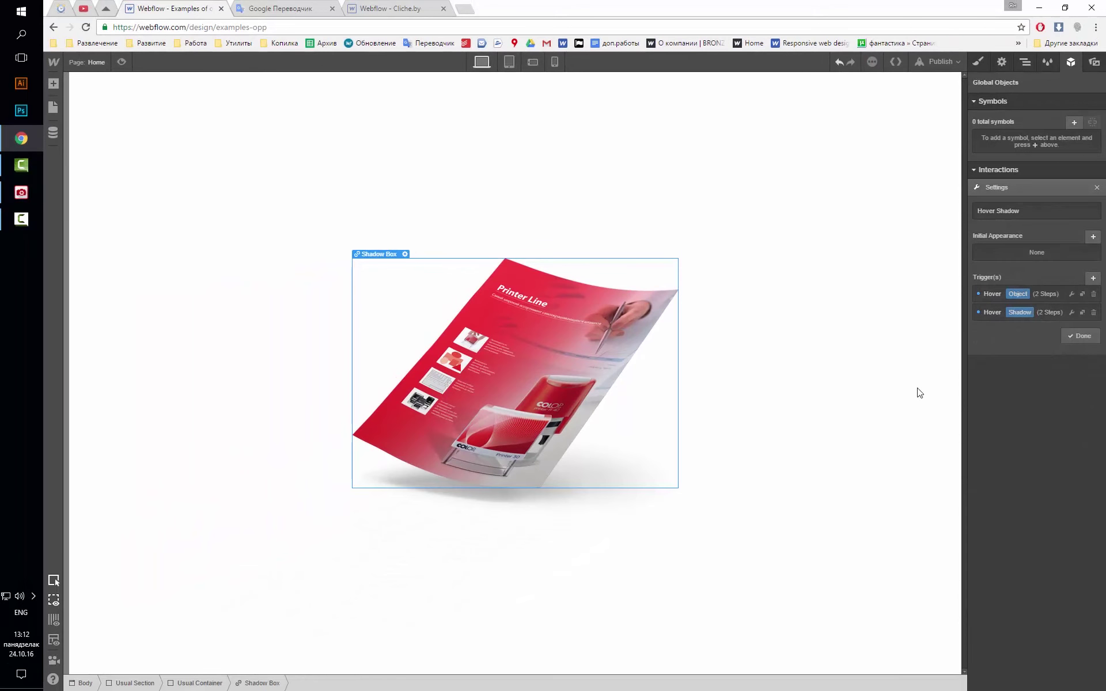
- Preview the flyer's hover animation and compare it with the catalogue flyers on the published cliche.webflow.io site
click(121, 62)
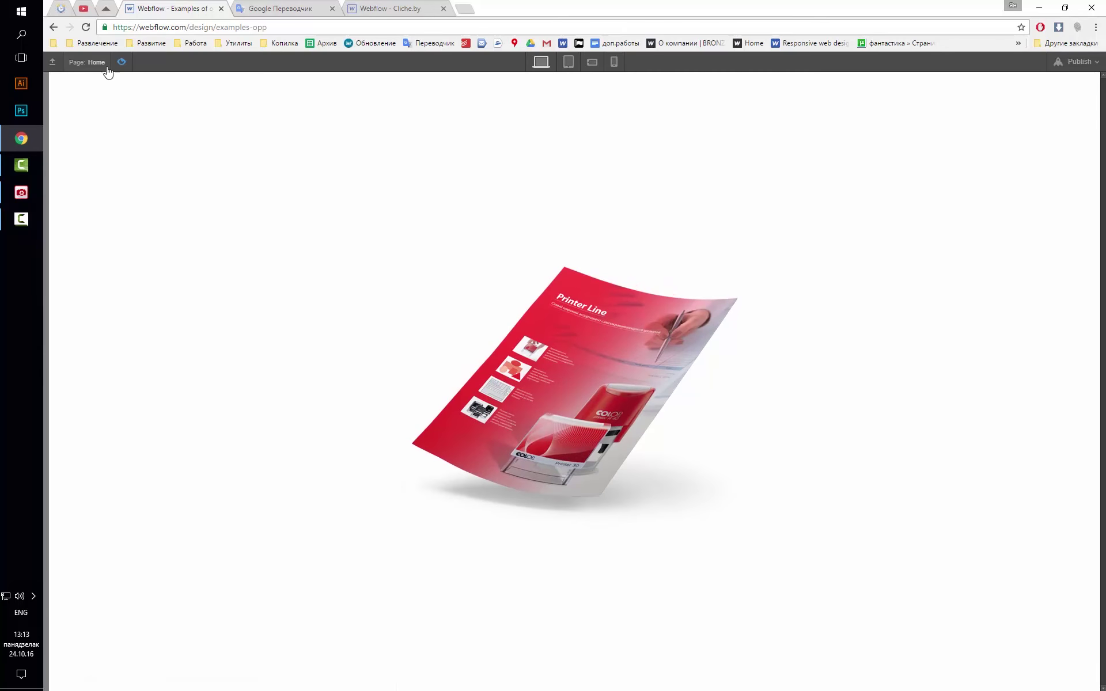
click(105, 9)
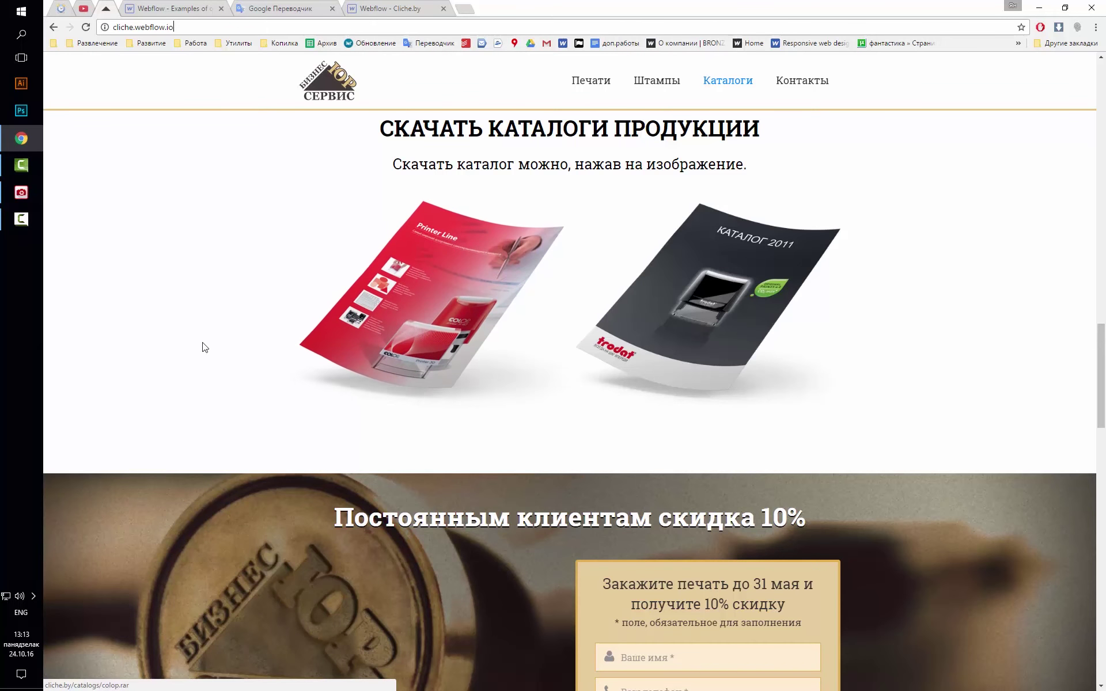
click(195, 4)
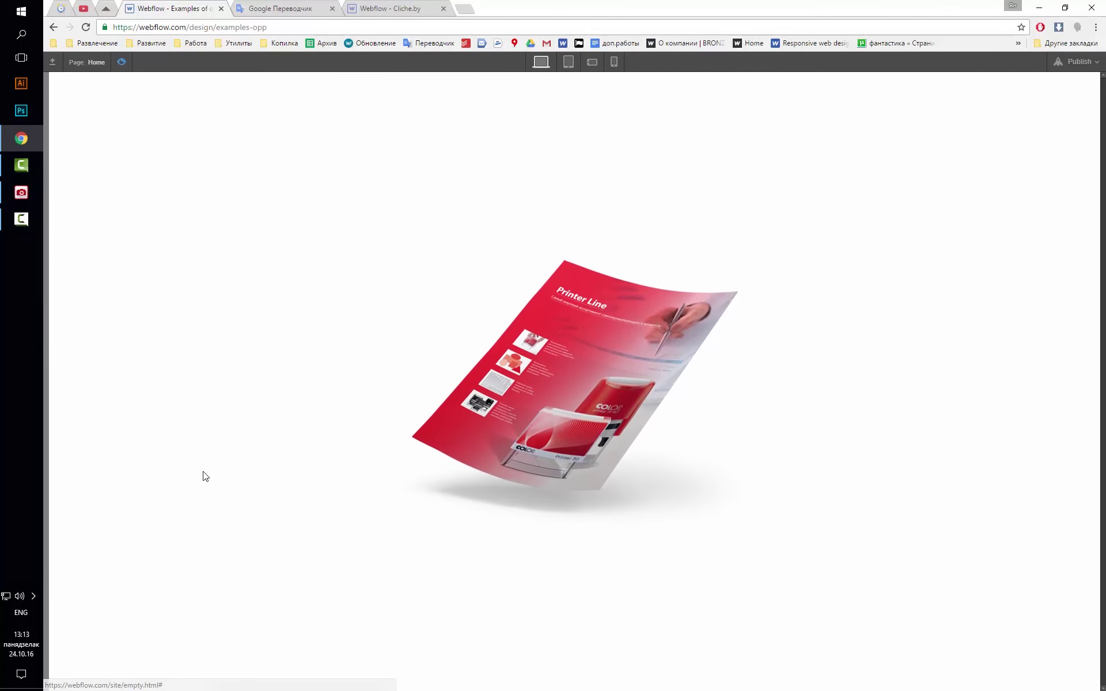
click(121, 62)
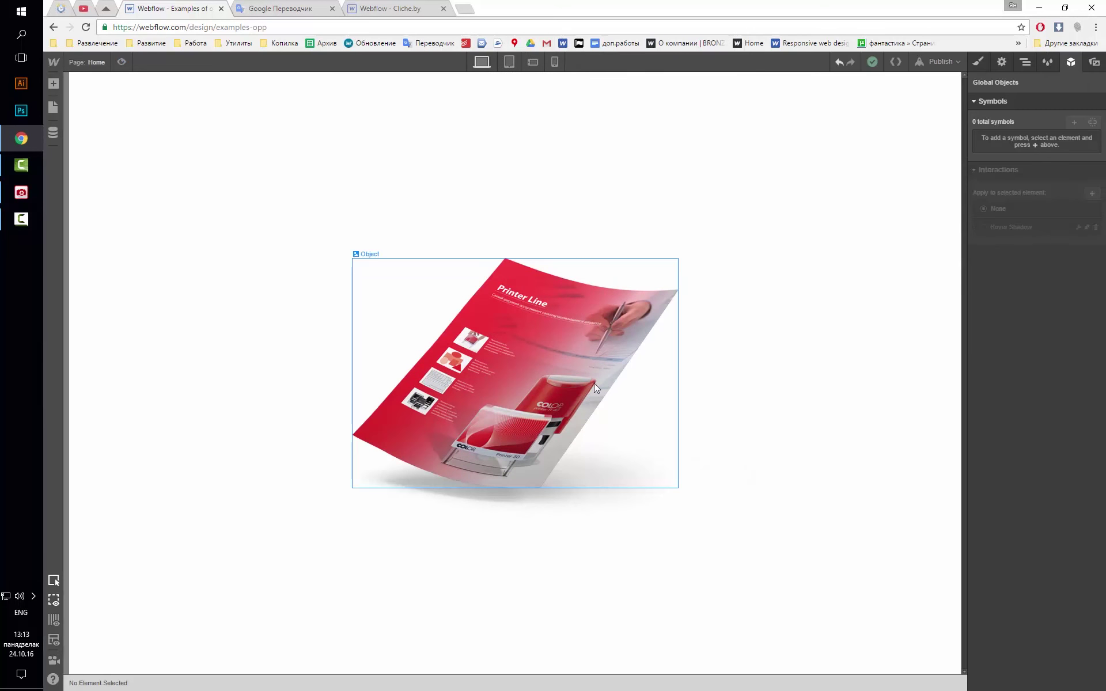
- In the Shadow Box's Hover Shadow interaction, set the Object's Hover Over vertical move to -20 px
click(982, 227)
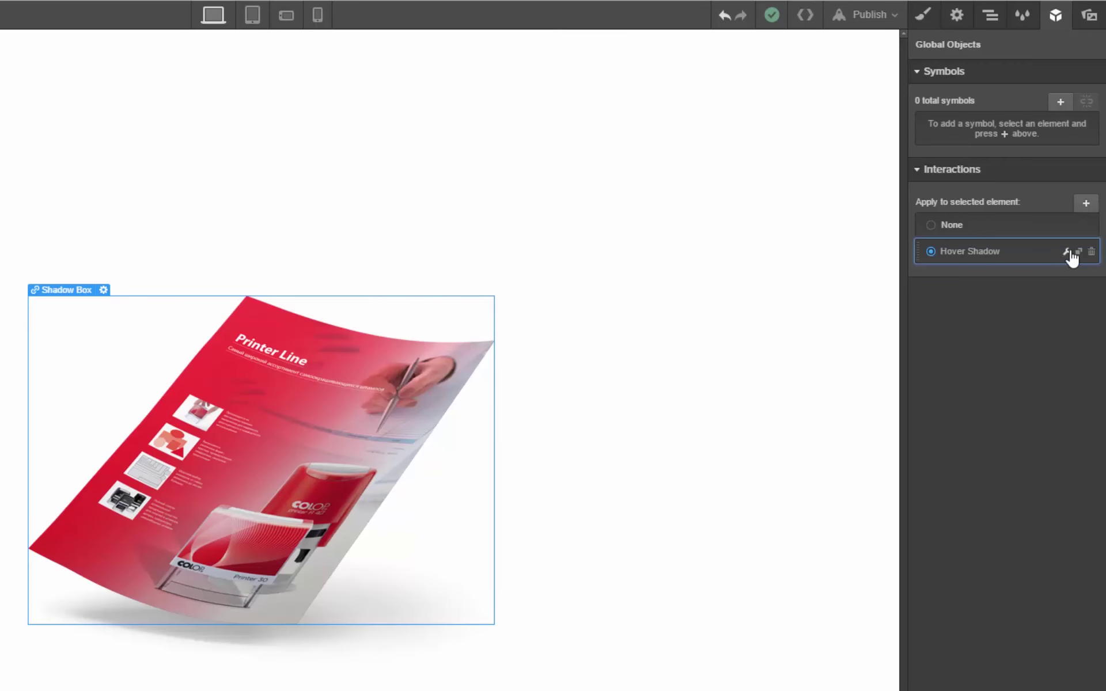
click(1067, 252)
click(1003, 347)
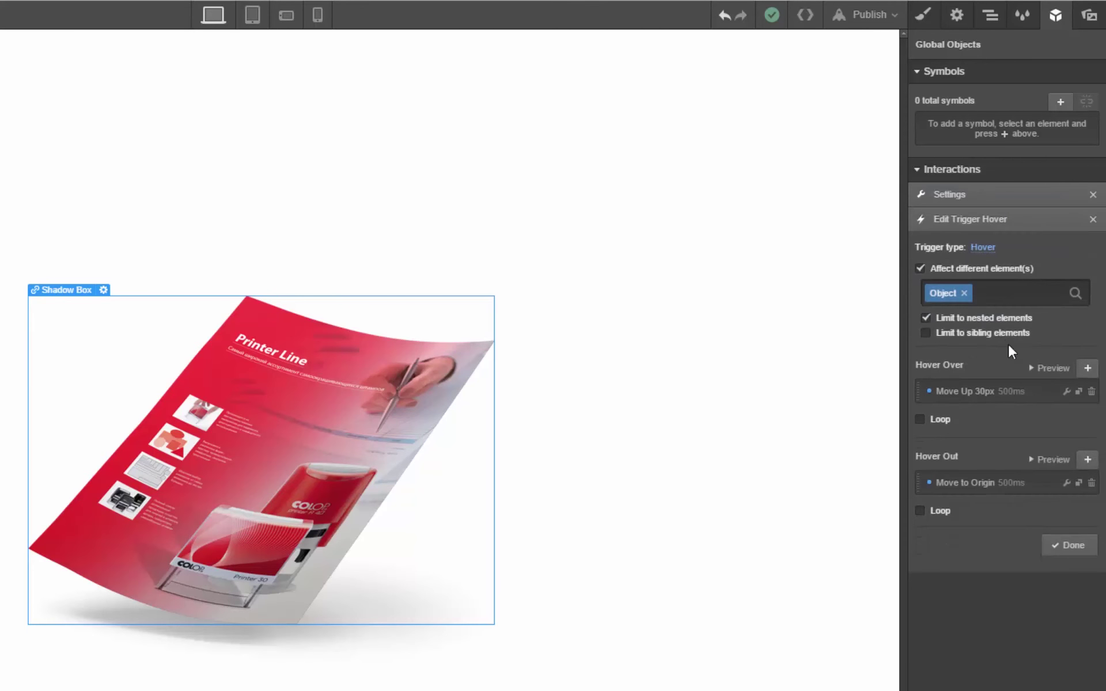
click(990, 400)
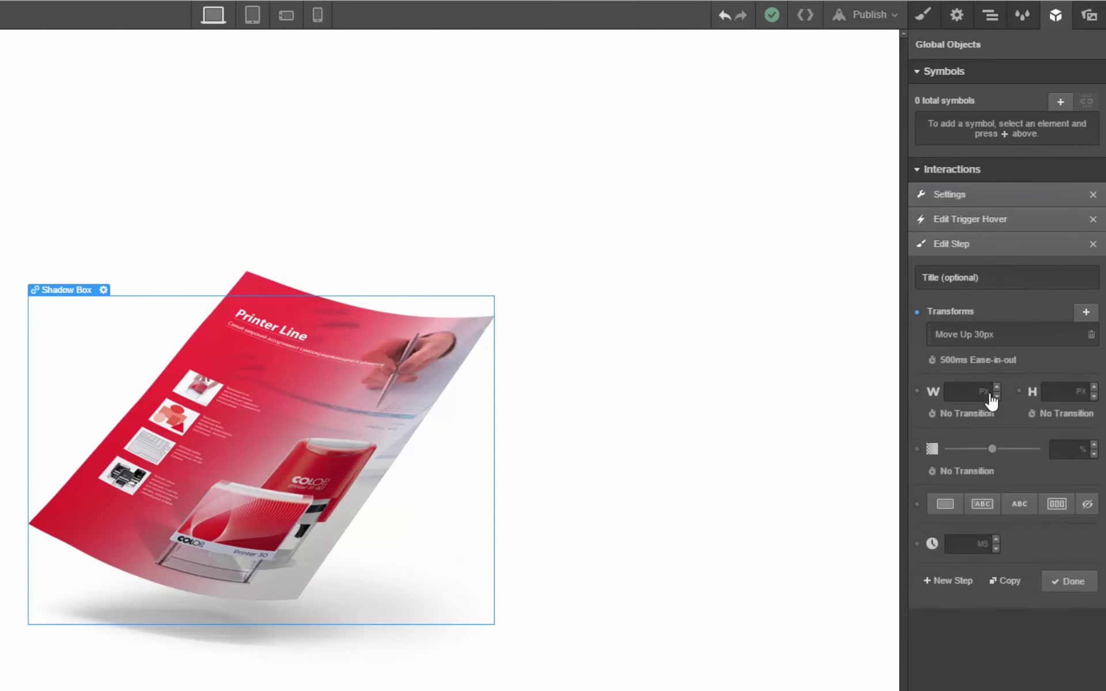
click(979, 337)
drag(1057, 453, 1052, 452)
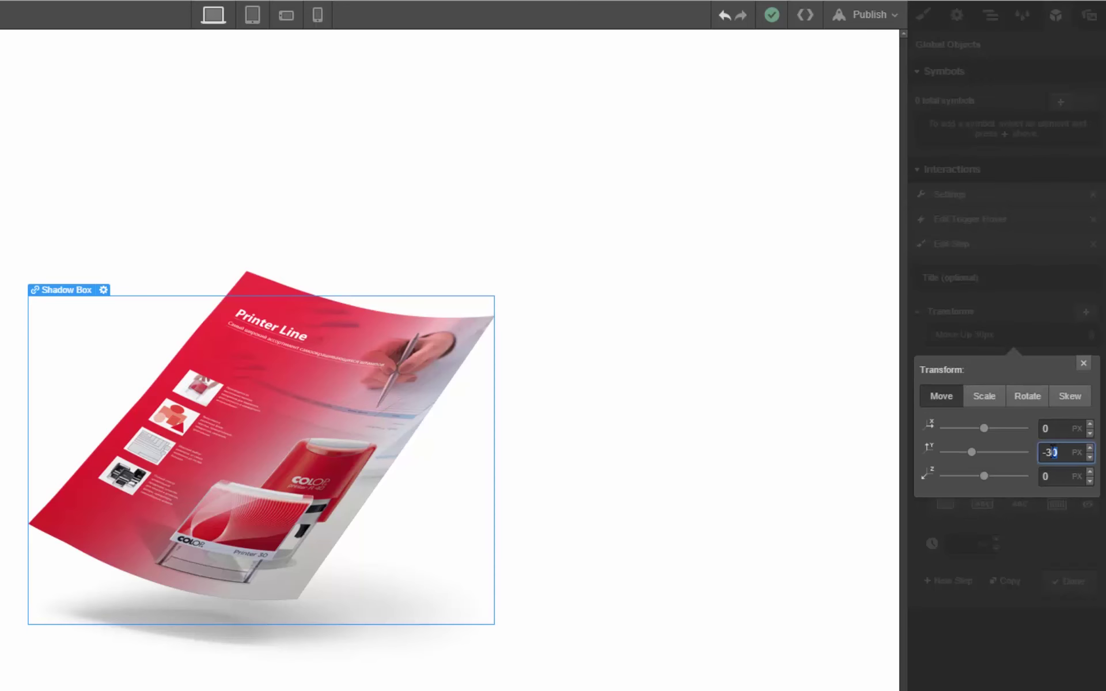
text(0)
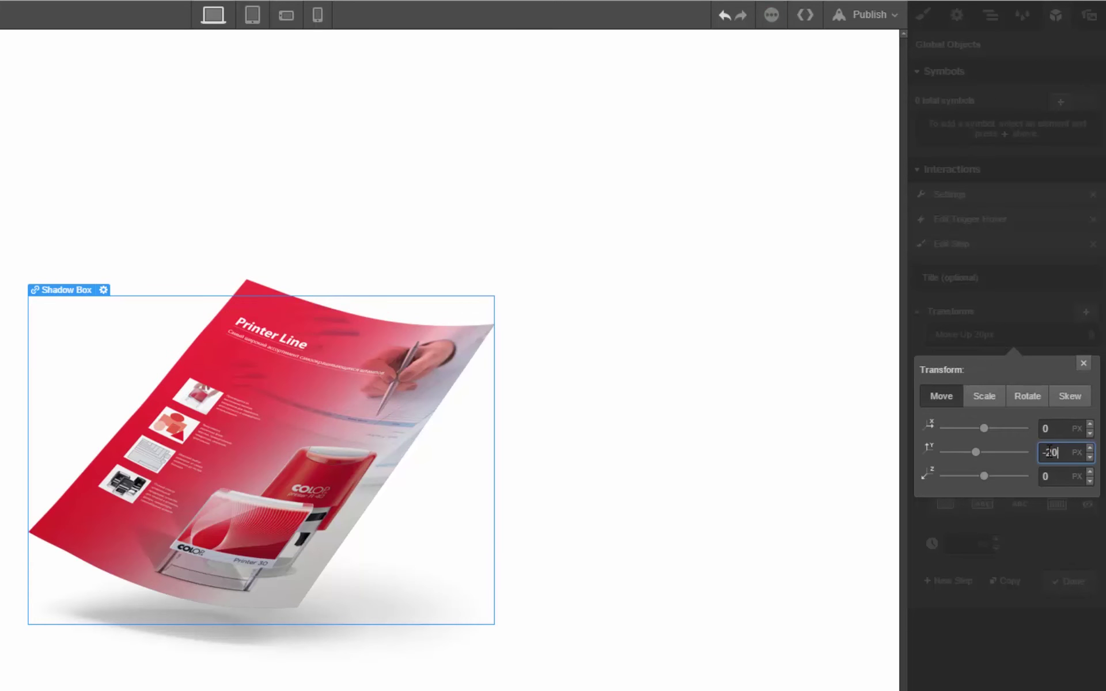
click(1082, 364)
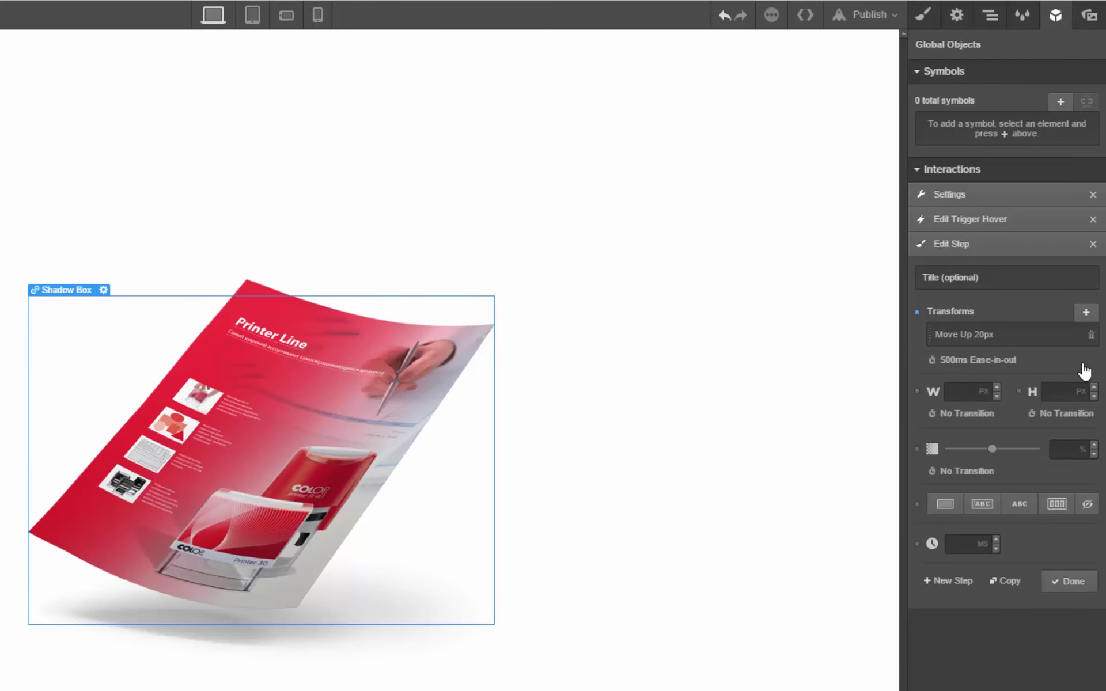
- Set the transition duration of the Object's Hover Over move to 400 ms and save the step
click(987, 372)
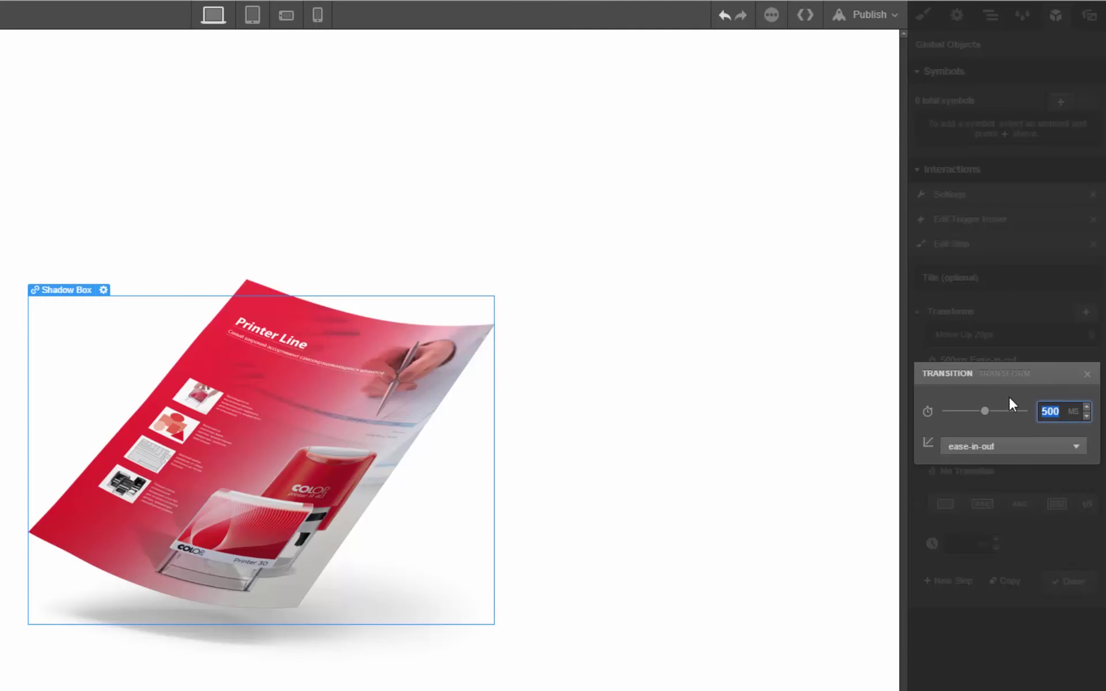
text(400)
key(Return)
click(1087, 375)
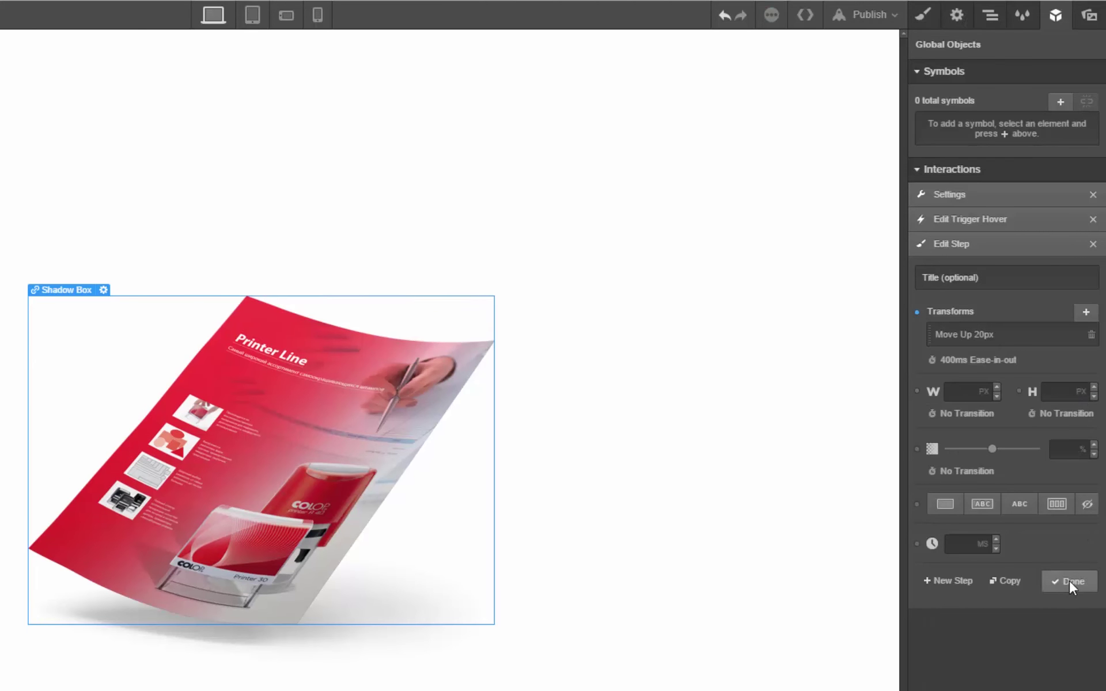
click(1069, 579)
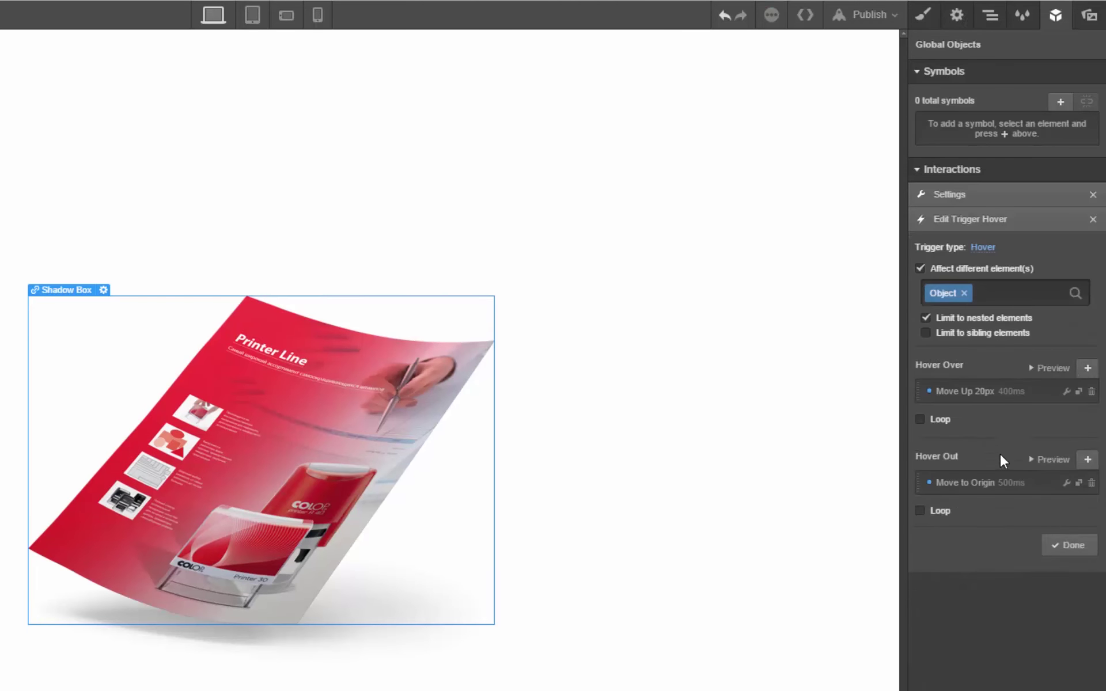
- Set the Object's Hover Out Move to Origin transition duration to 400 ms and save the trigger
click(1000, 489)
click(976, 371)
text(400)
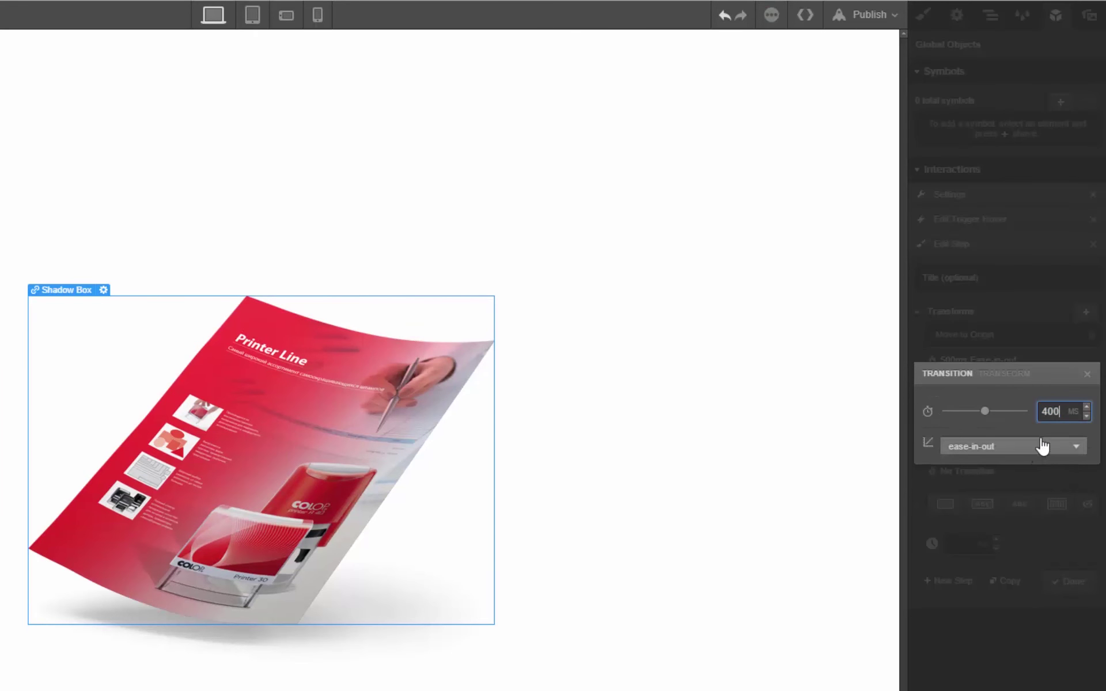
click(1035, 610)
click(1053, 582)
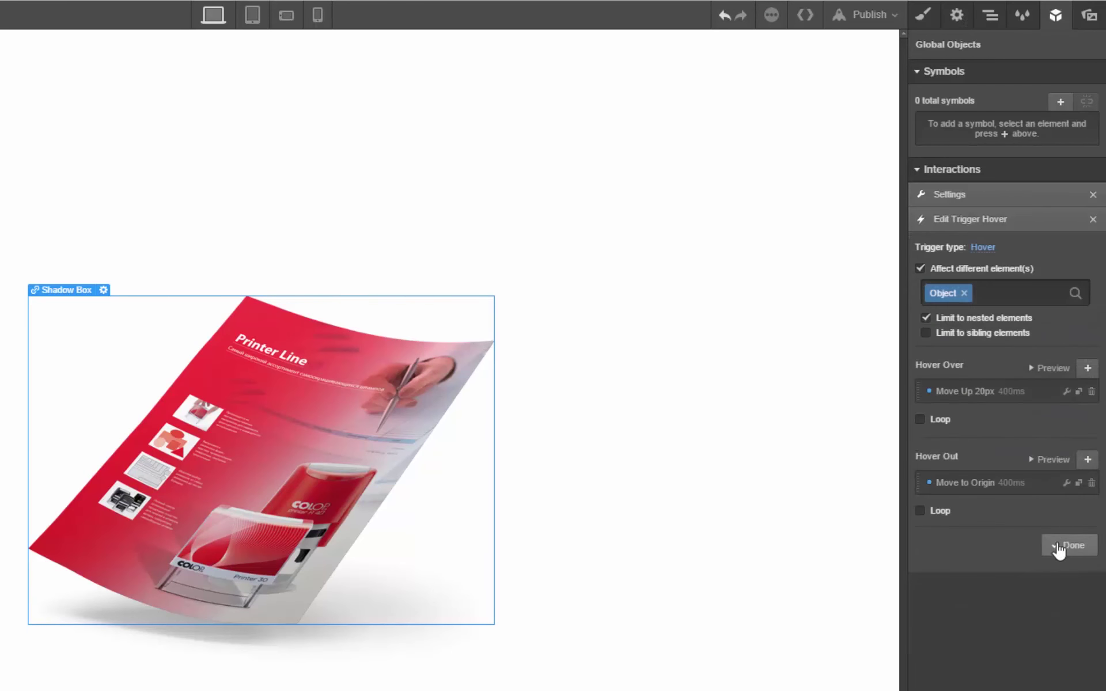
click(1076, 542)
- Set both the scale and opacity transition durations of the Shadow's Hover Over step to 400 ms and save the step
click(990, 363)
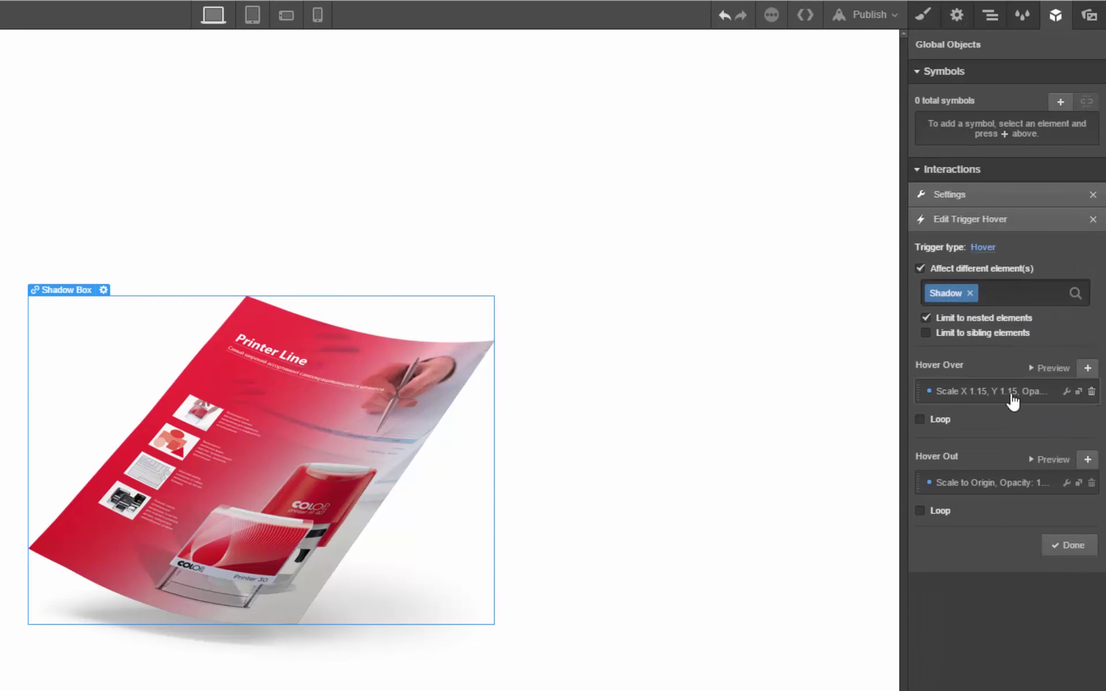
click(982, 393)
click(976, 371)
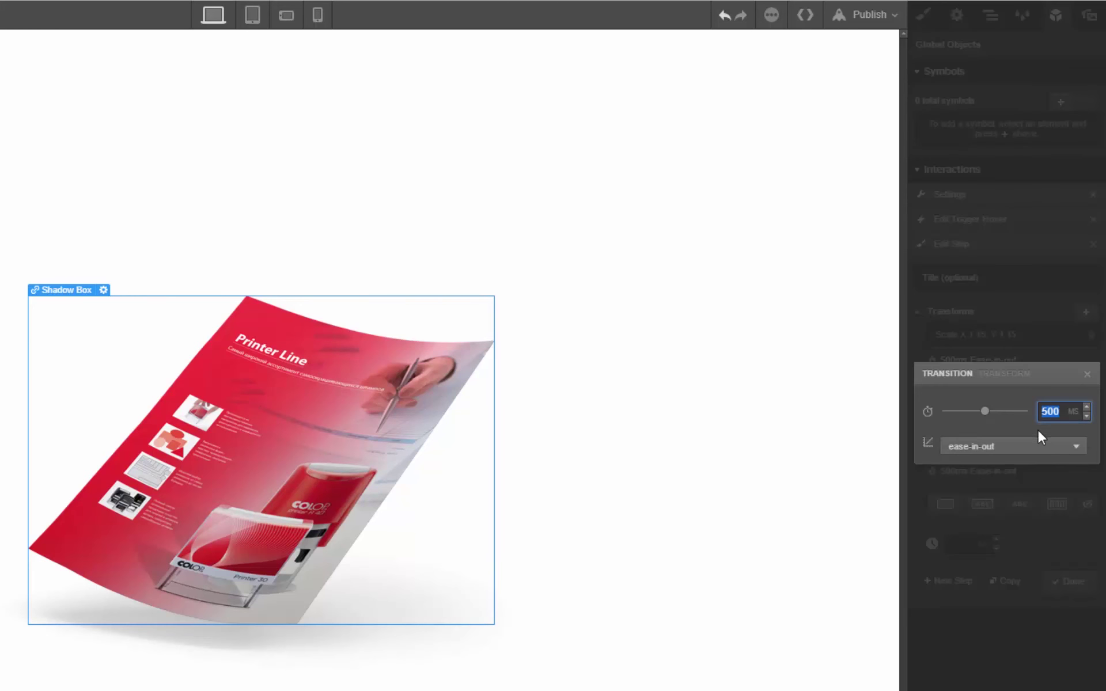
text(400)
click(1024, 628)
click(973, 471)
text(400)
click(1014, 678)
click(1049, 583)
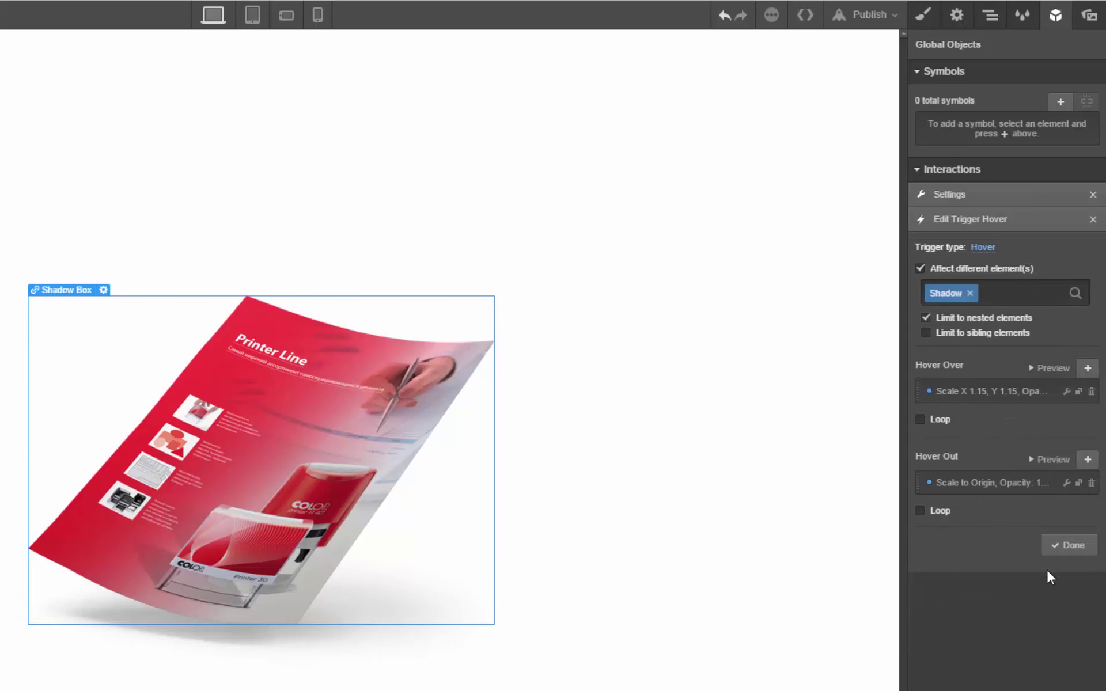
- Set both the opacity and scale transition durations of the Shadow's Hover Out step to 400 ms and save the step
click(1002, 488)
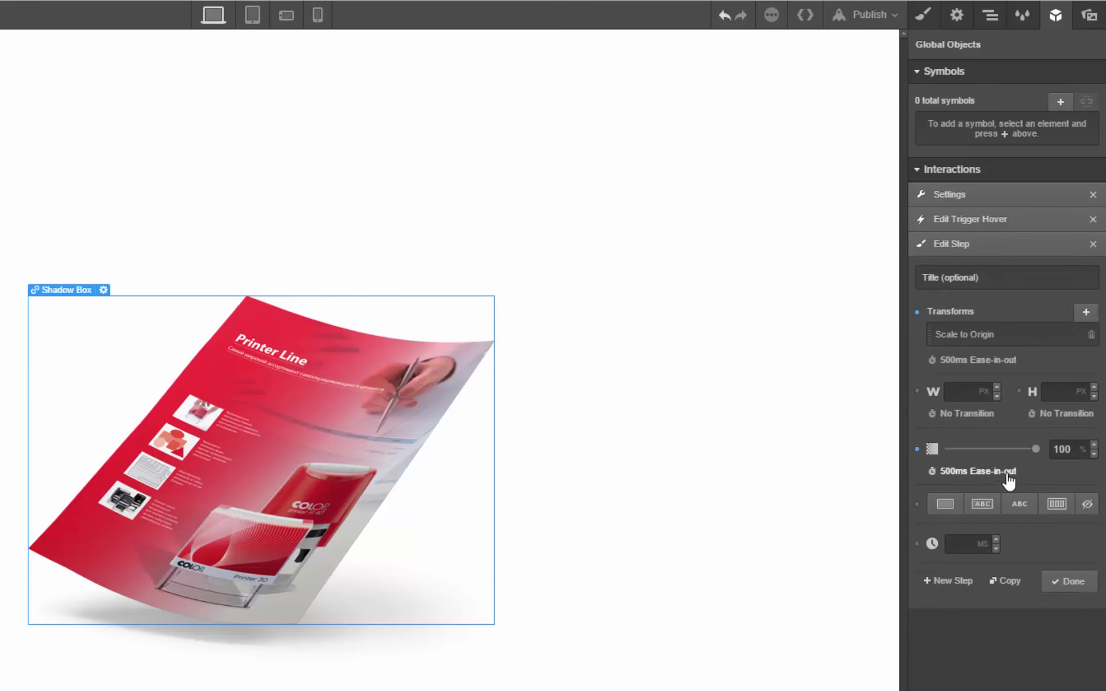
click(1002, 471)
text(400)
click(1014, 525)
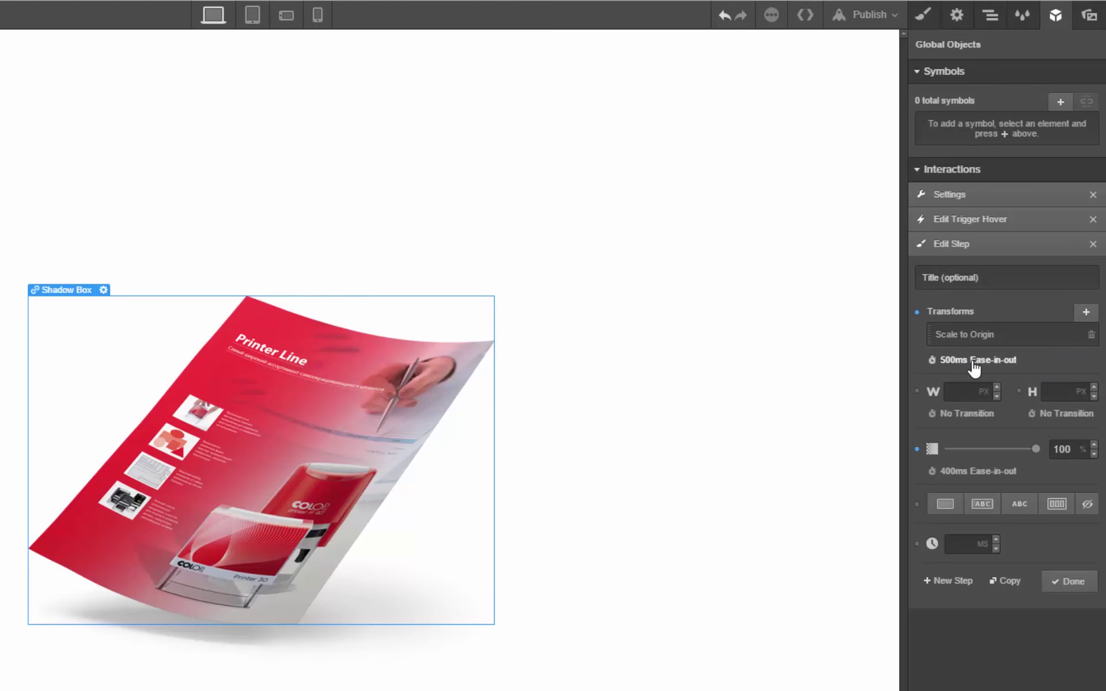
click(973, 361)
text(400)
click(1037, 593)
click(1069, 582)
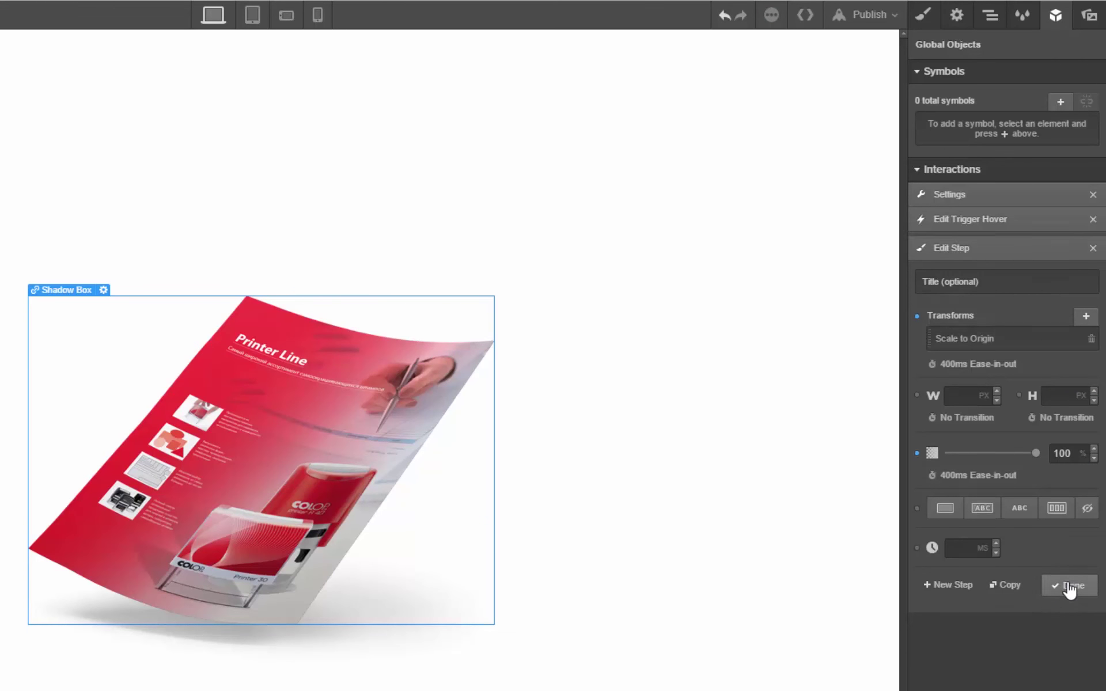
- Check the transition settings of the Shadow's Hover Over step and of the Object's Hover Out and Hover Over steps
click(1008, 390)
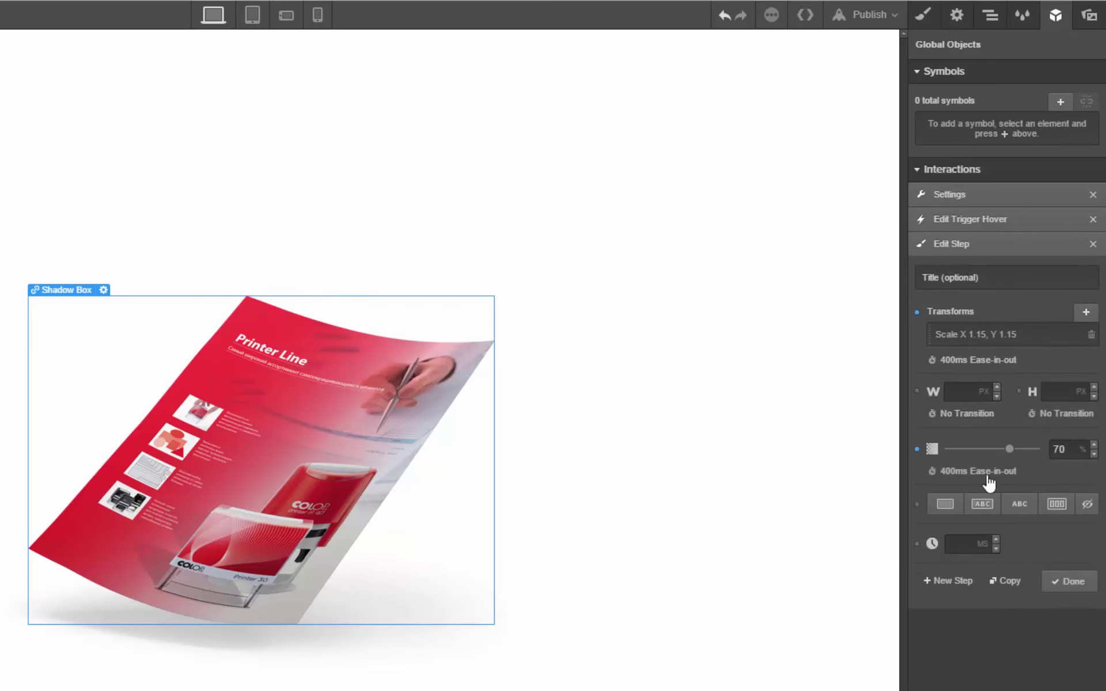
click(1073, 585)
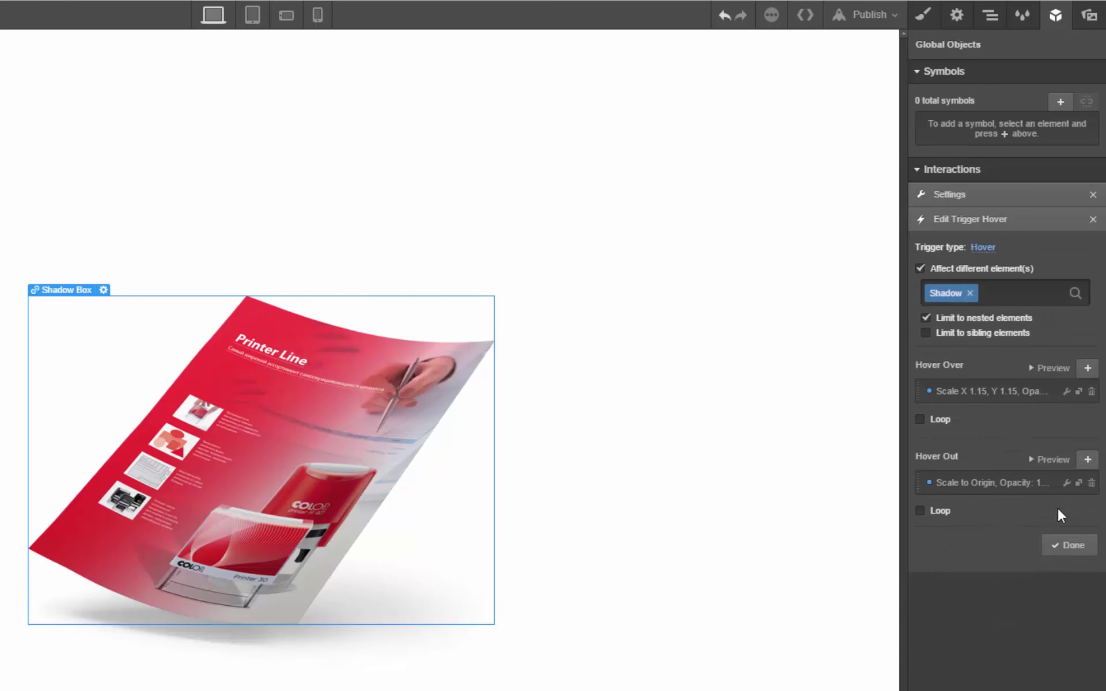
click(1071, 556)
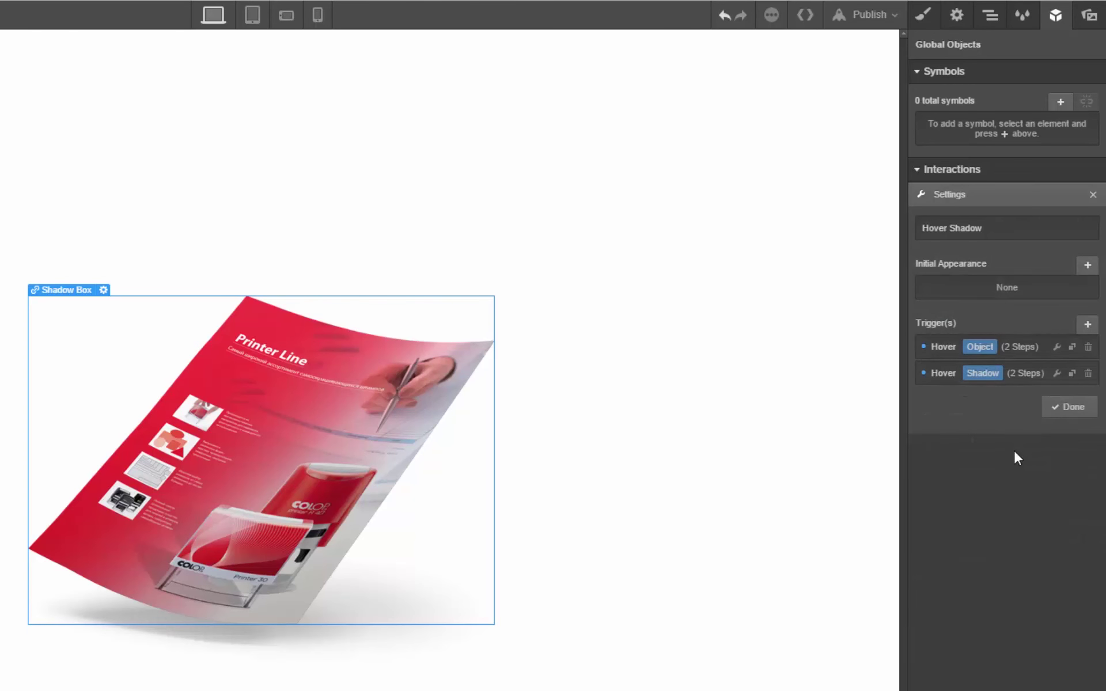
click(986, 349)
click(987, 485)
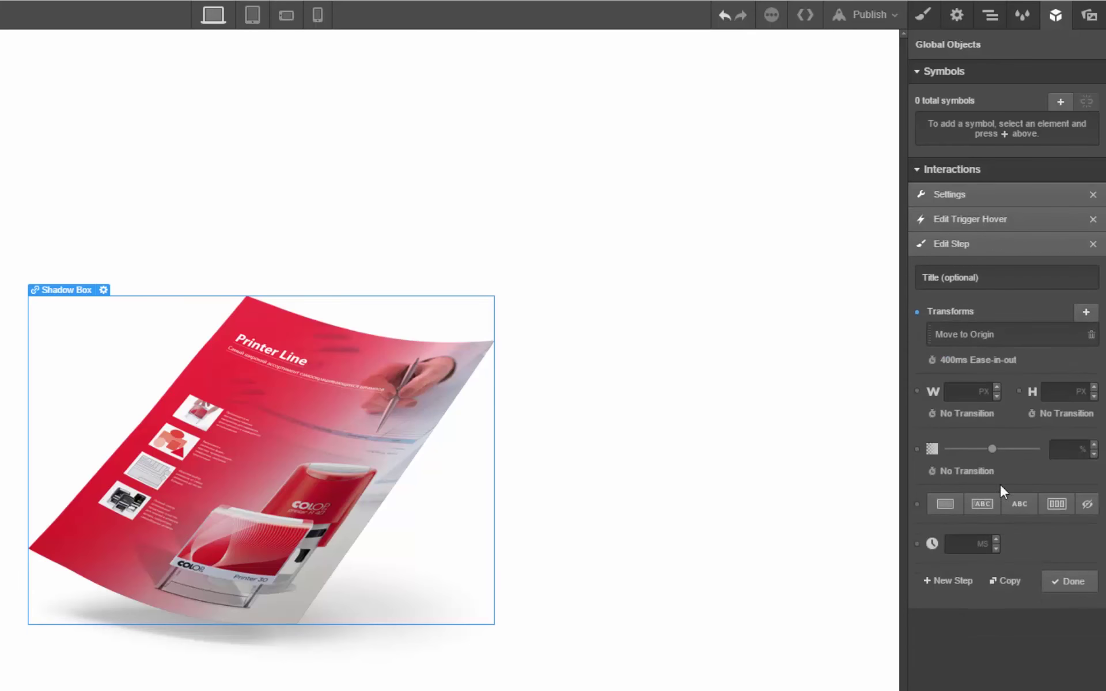
click(1064, 581)
click(1000, 394)
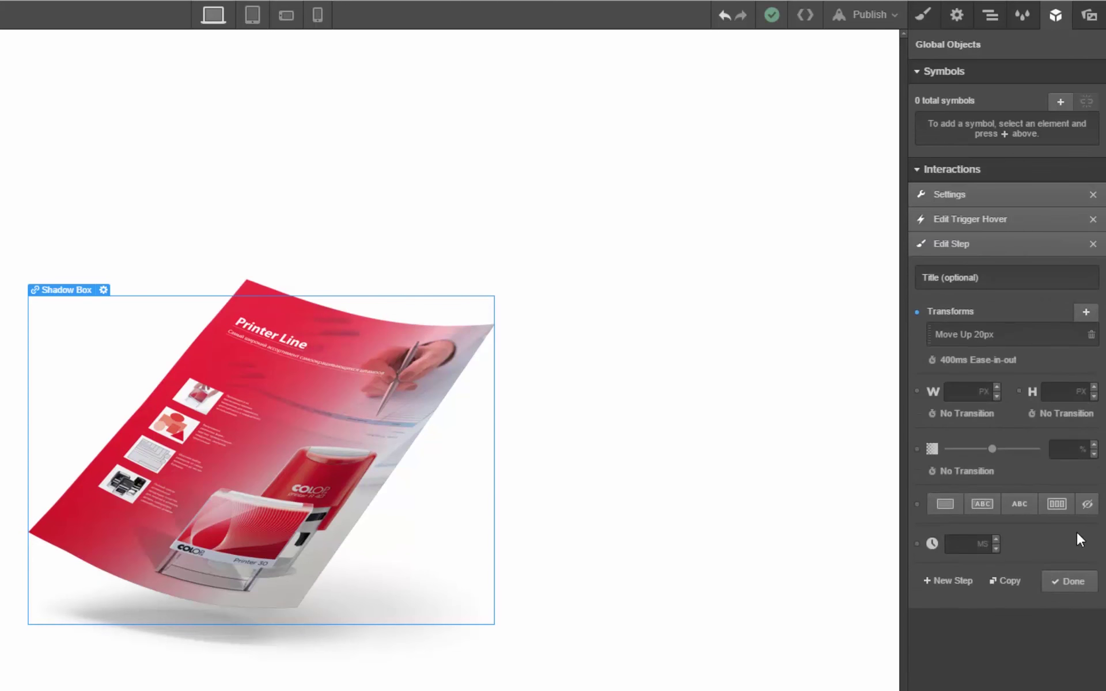
click(1061, 592)
click(1063, 510)
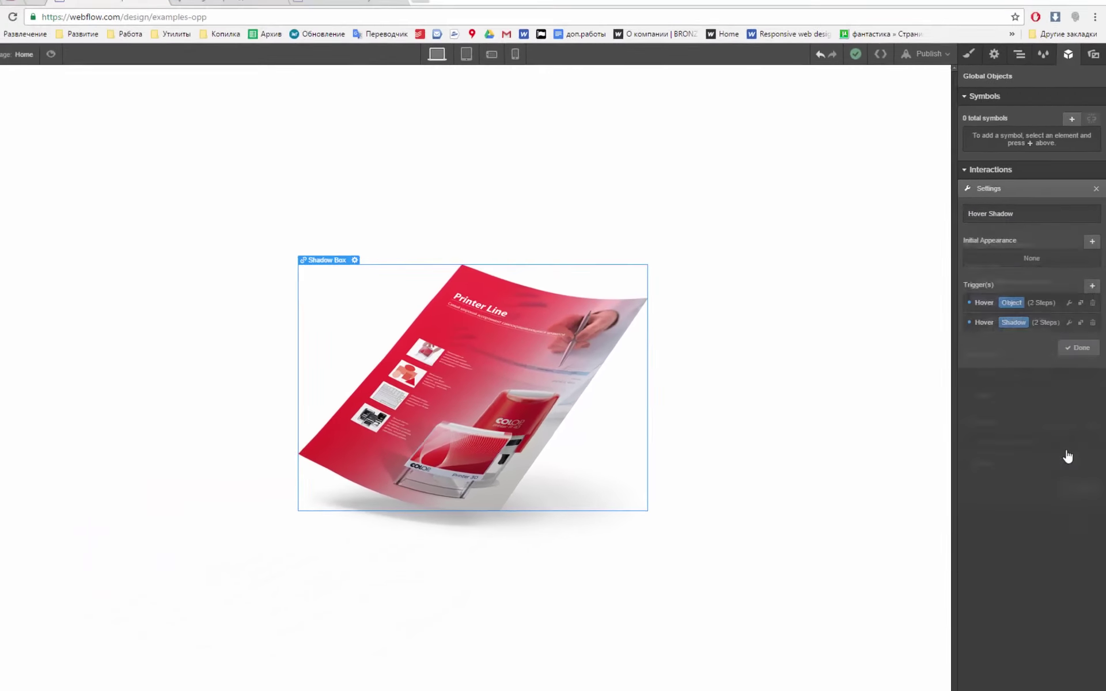
- Finish editing the Hover Shadow interaction and preview the flyer's hover animation
click(1073, 338)
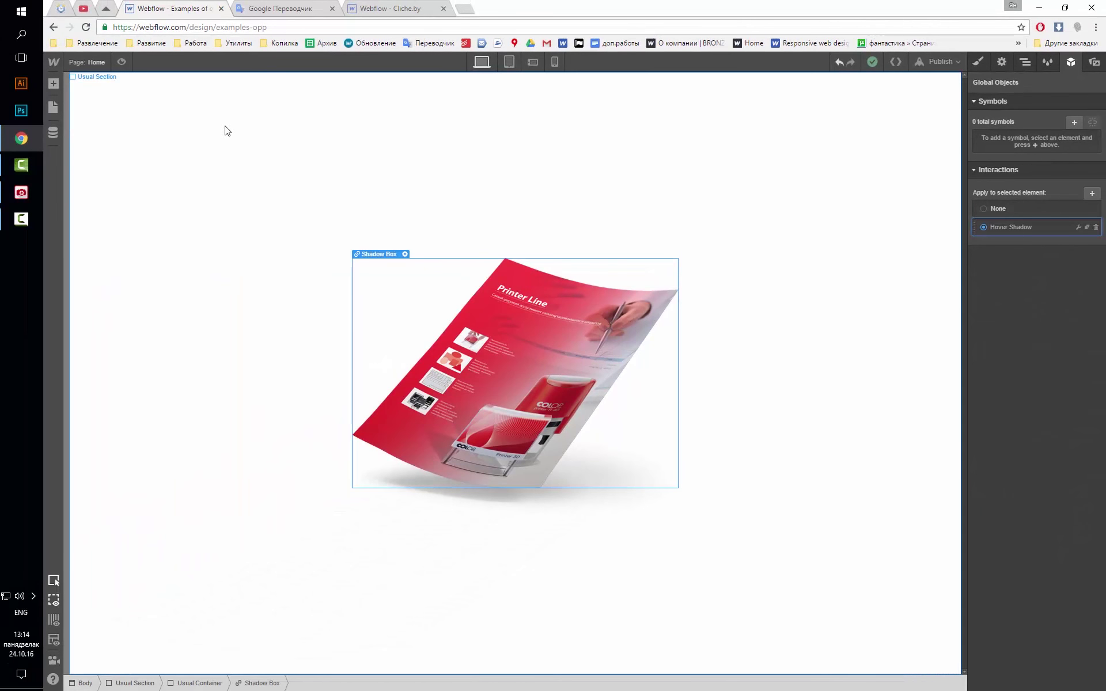
click(121, 63)
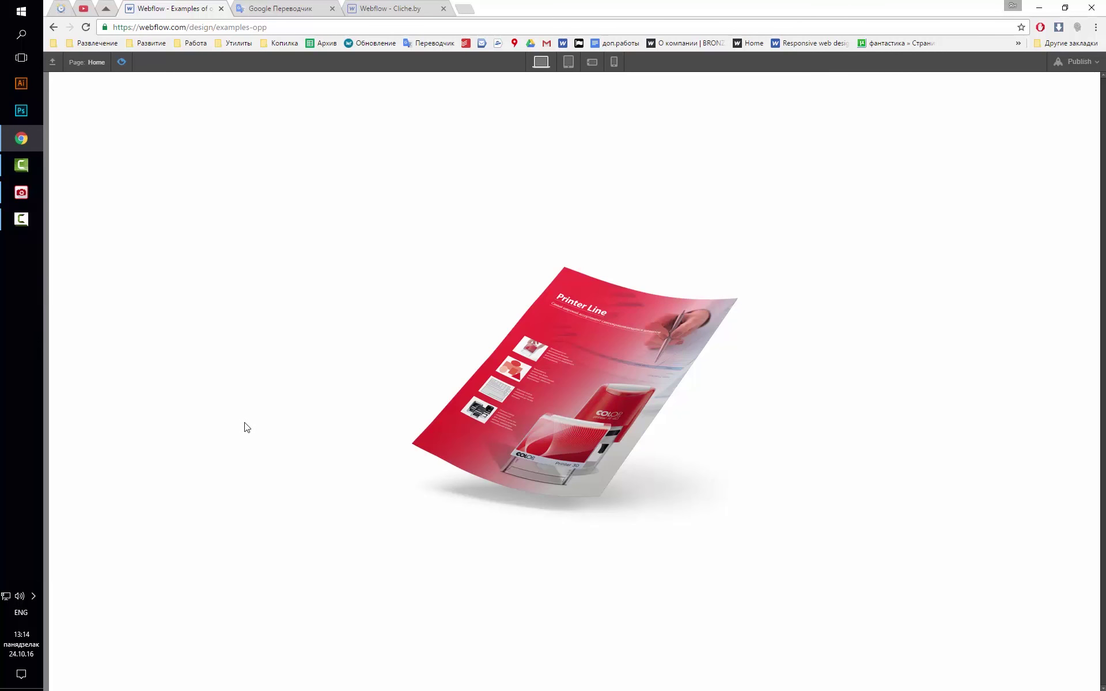
click(122, 64)
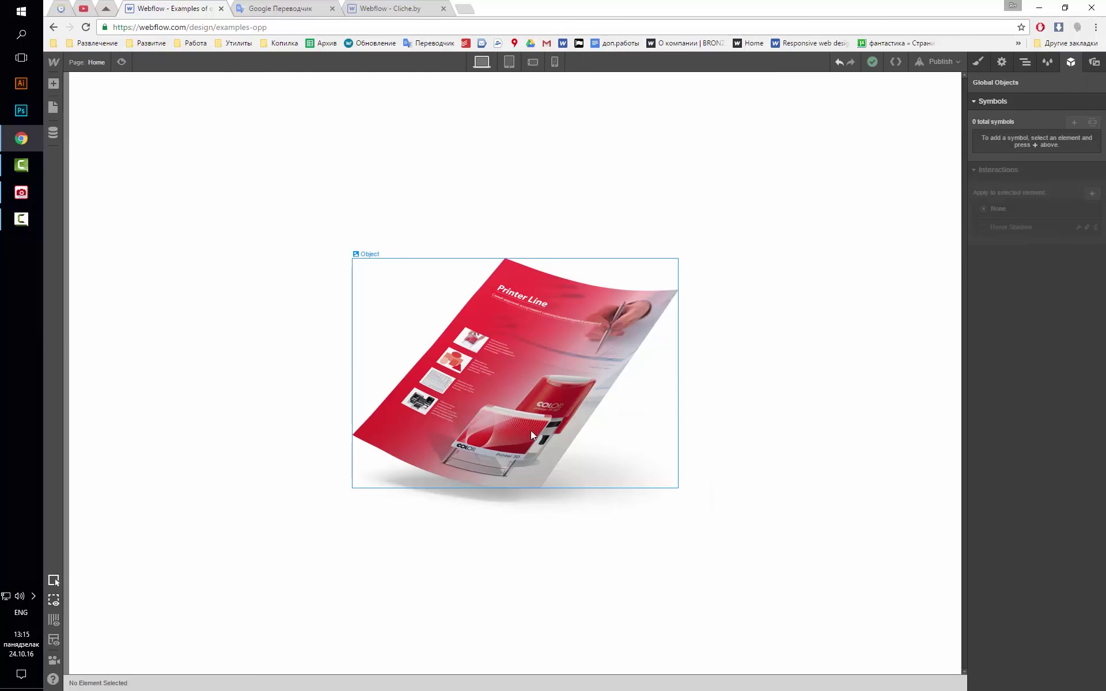
- Duplicate the Shadow Box with its Object and Shadow images inside the Usual Container
click(1033, 68)
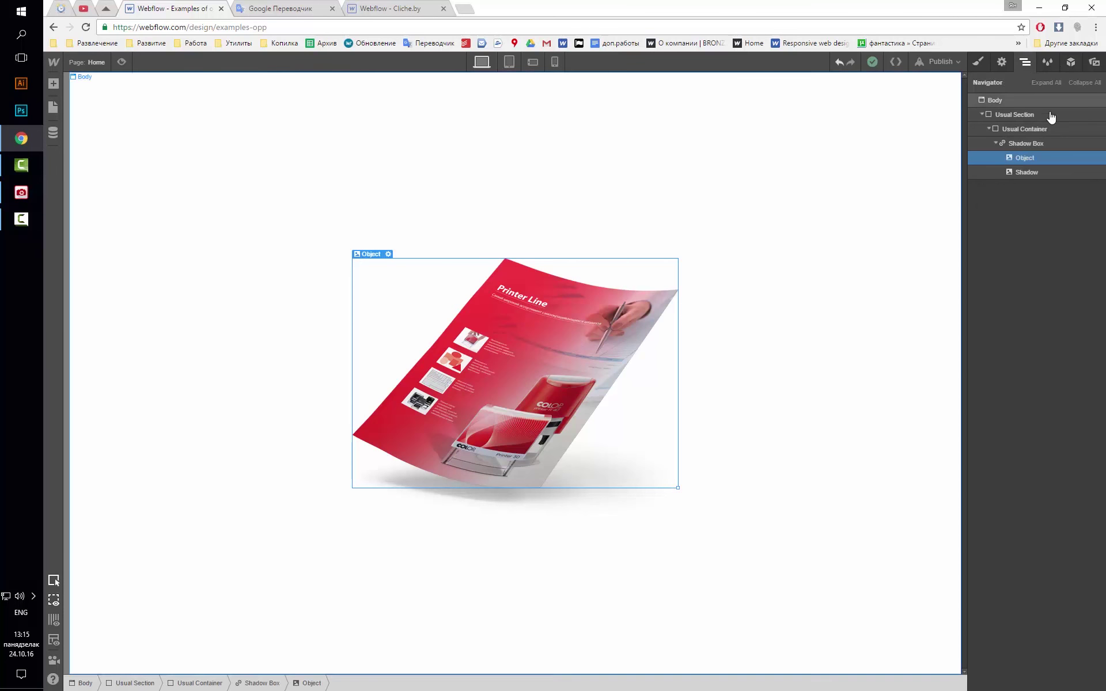
click(1027, 153)
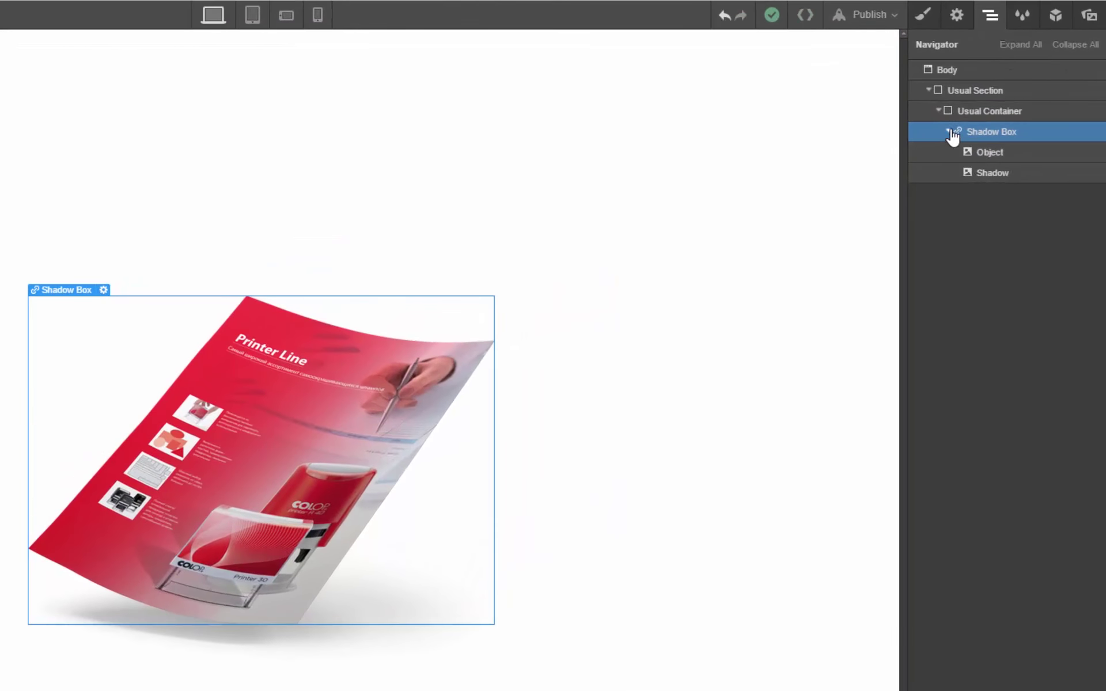
click(987, 141)
key(ctrl+d)
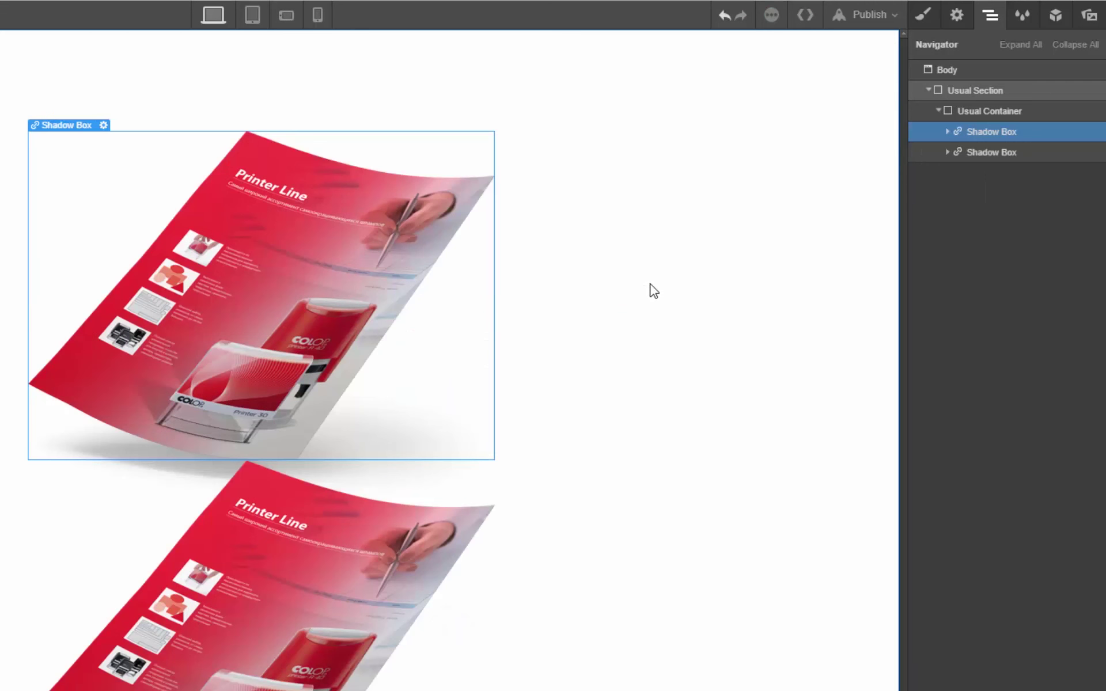
- Set the Usual Container's display to flex with row direction to place the two Shadow Boxes side by side
click(973, 115)
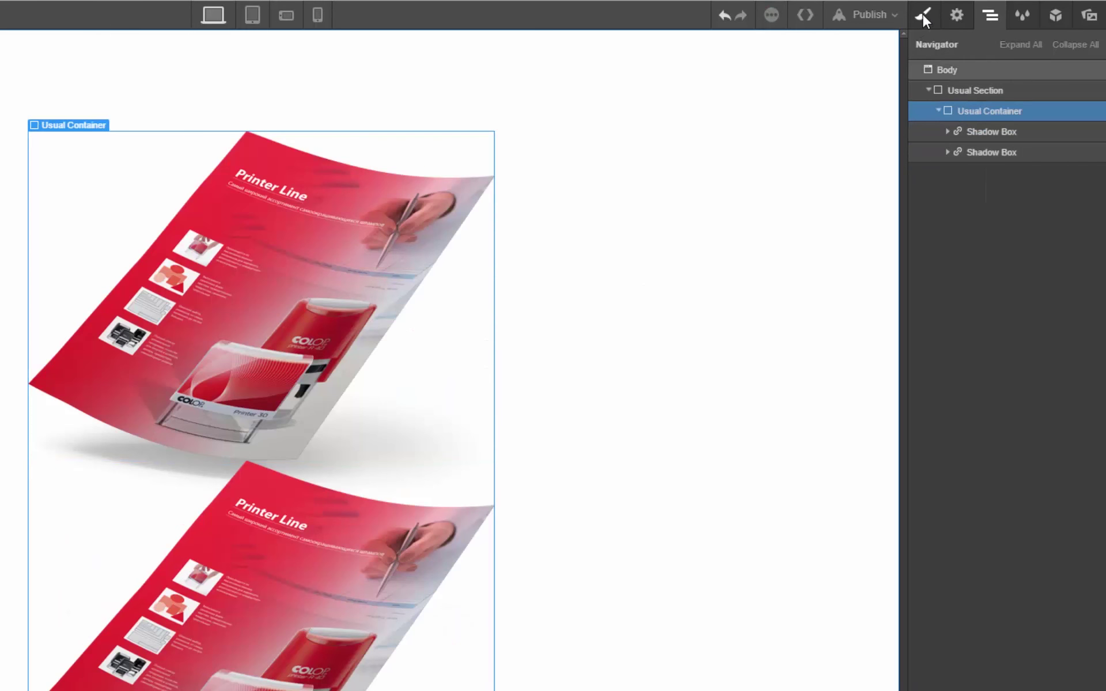
click(922, 15)
click(1036, 192)
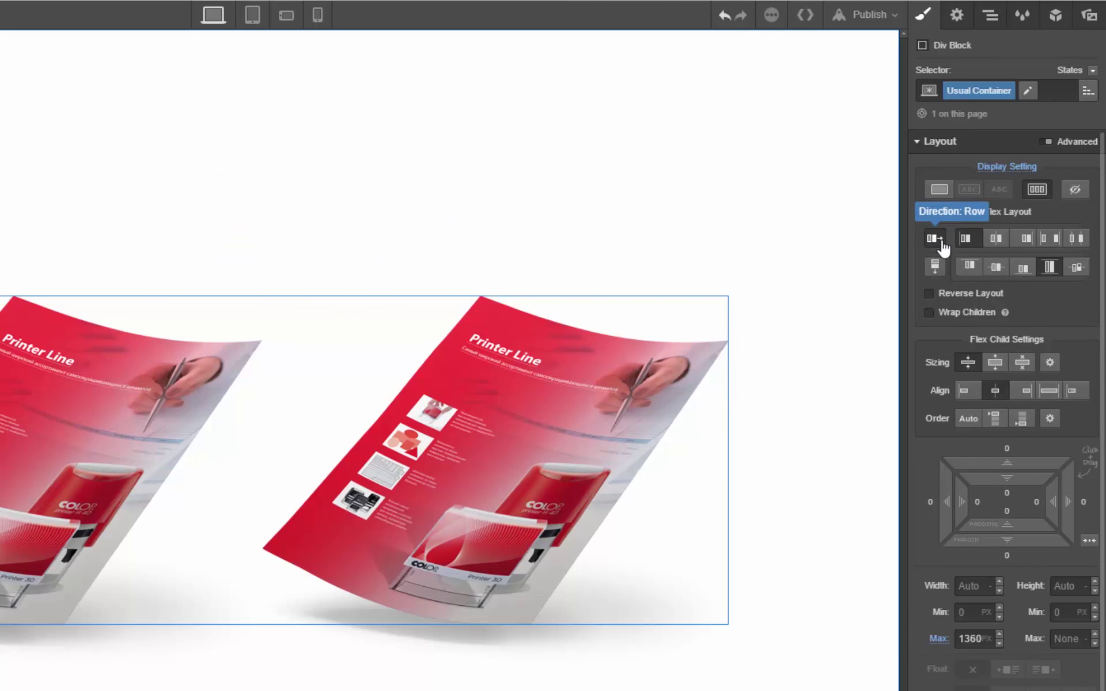
- Distribute the two Shadow Boxes with space between in the Usual Container and preview the flyers' hover animation
click(1050, 242)
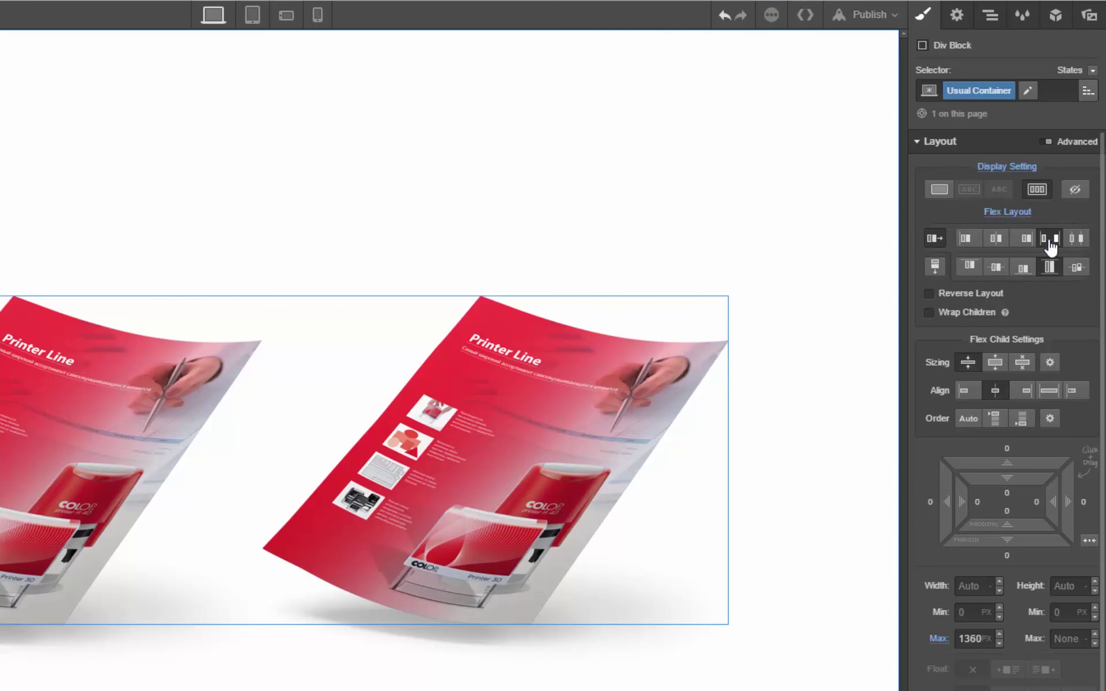
key(ctrl+shift+p)
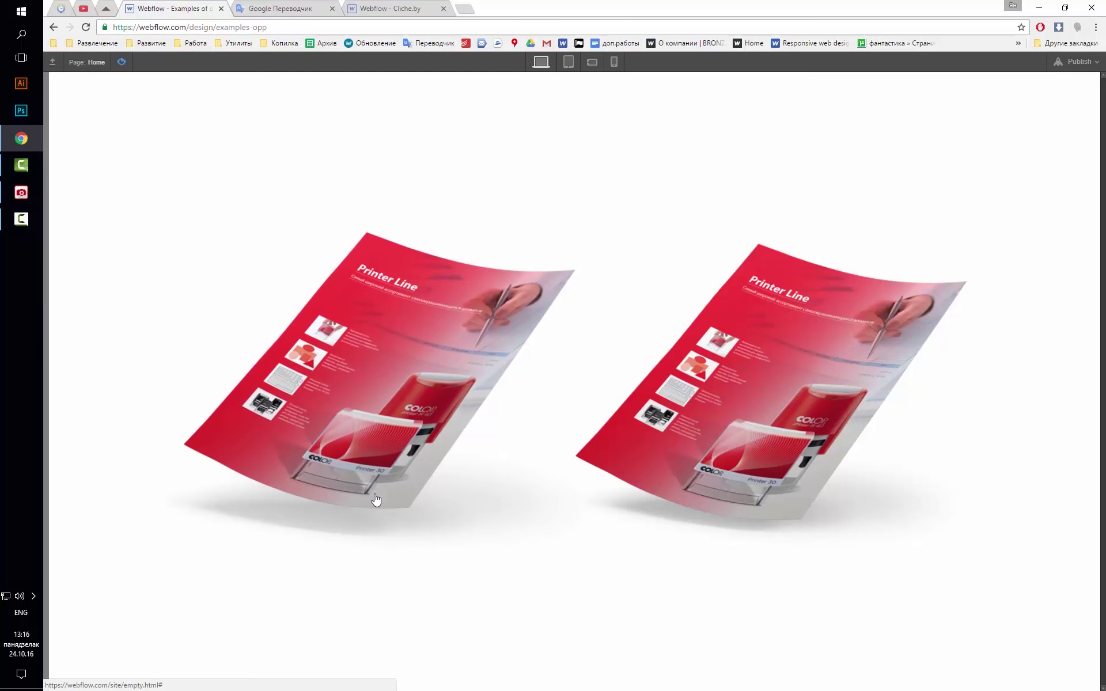
click(122, 63)
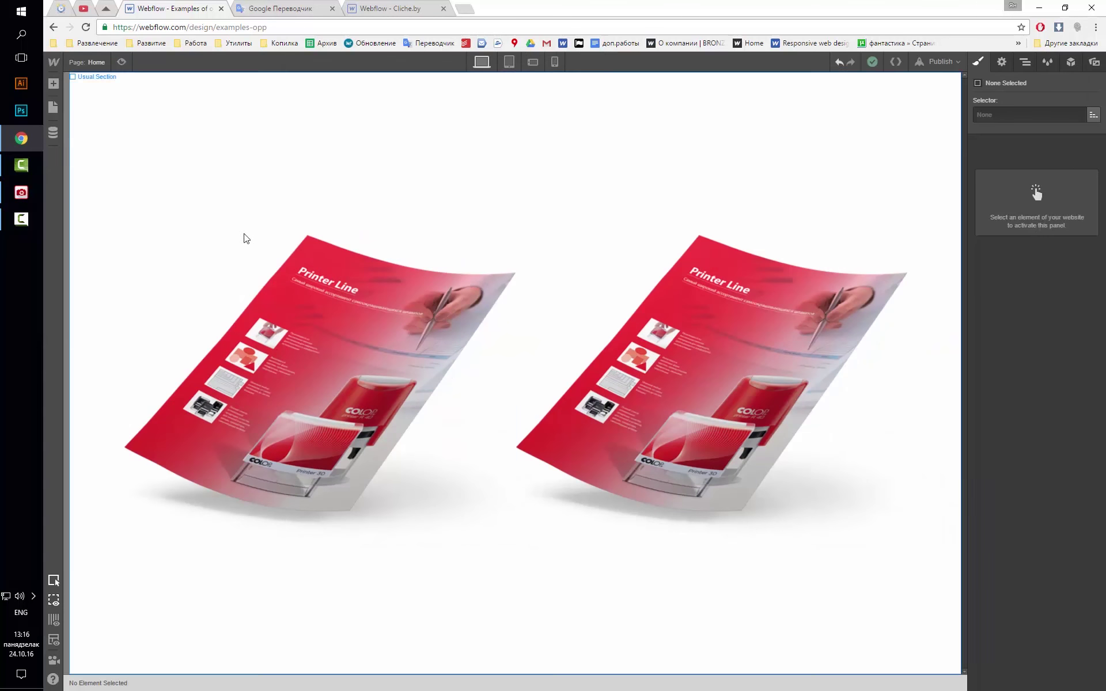
- Set the height of the flyer images with the Object class to 400 px
click(342, 352)
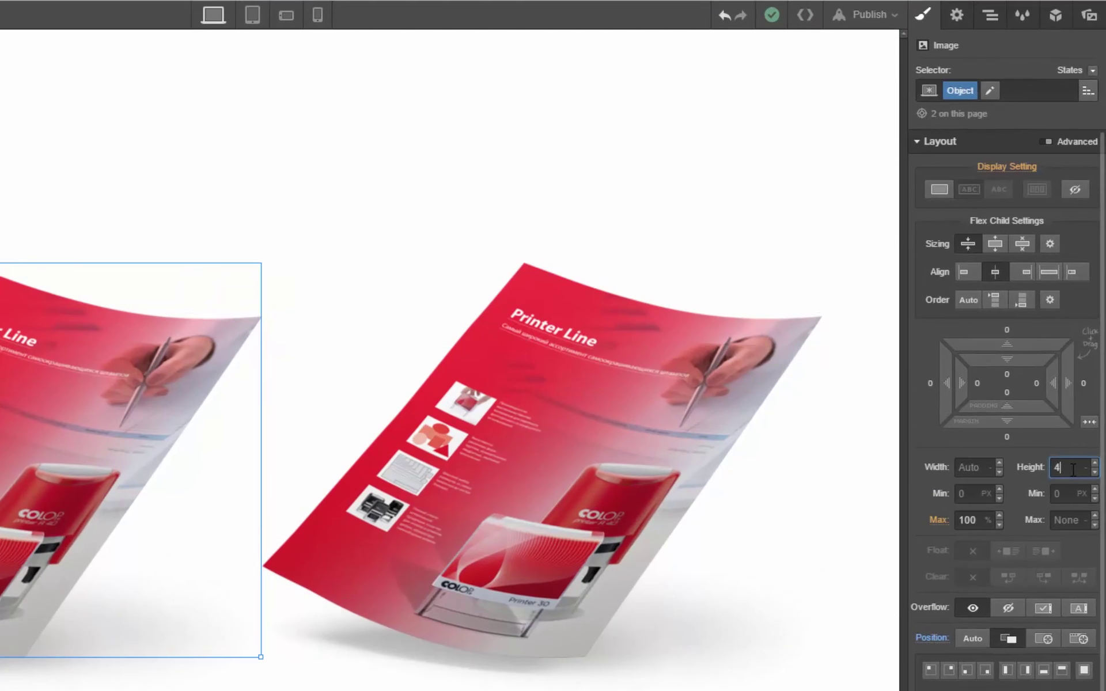
key(Return)
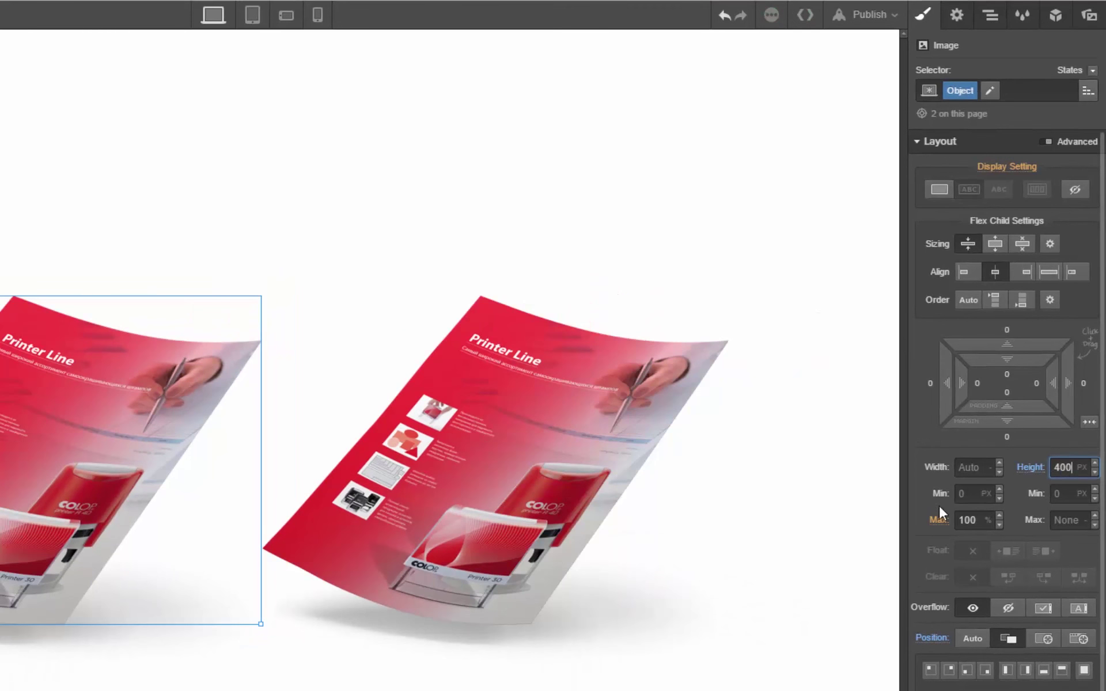
- Replace the second flyer's Object image with an upload of object-2.png and preview both flyers
double_click(509, 456)
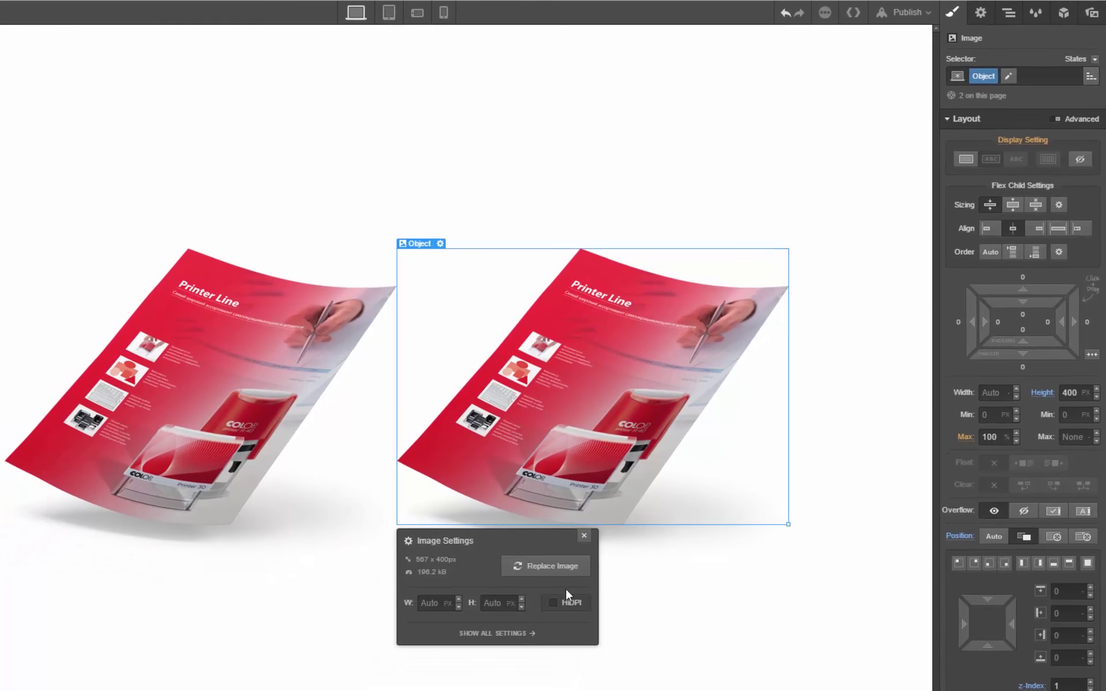
click(540, 567)
click(542, 579)
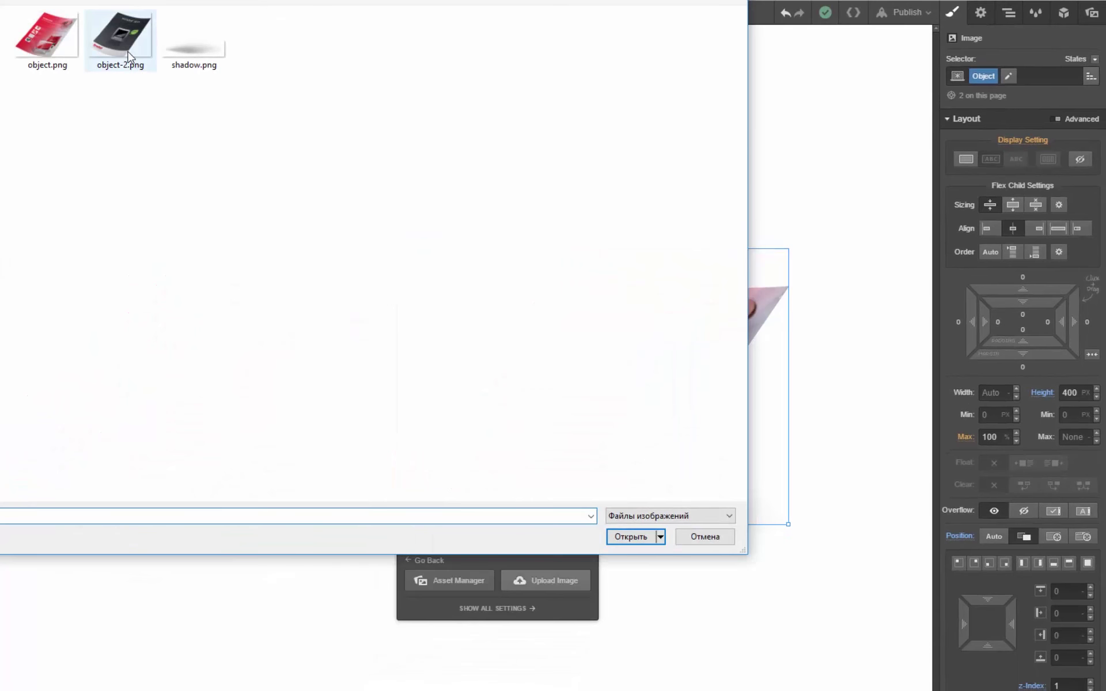
double_click(128, 56)
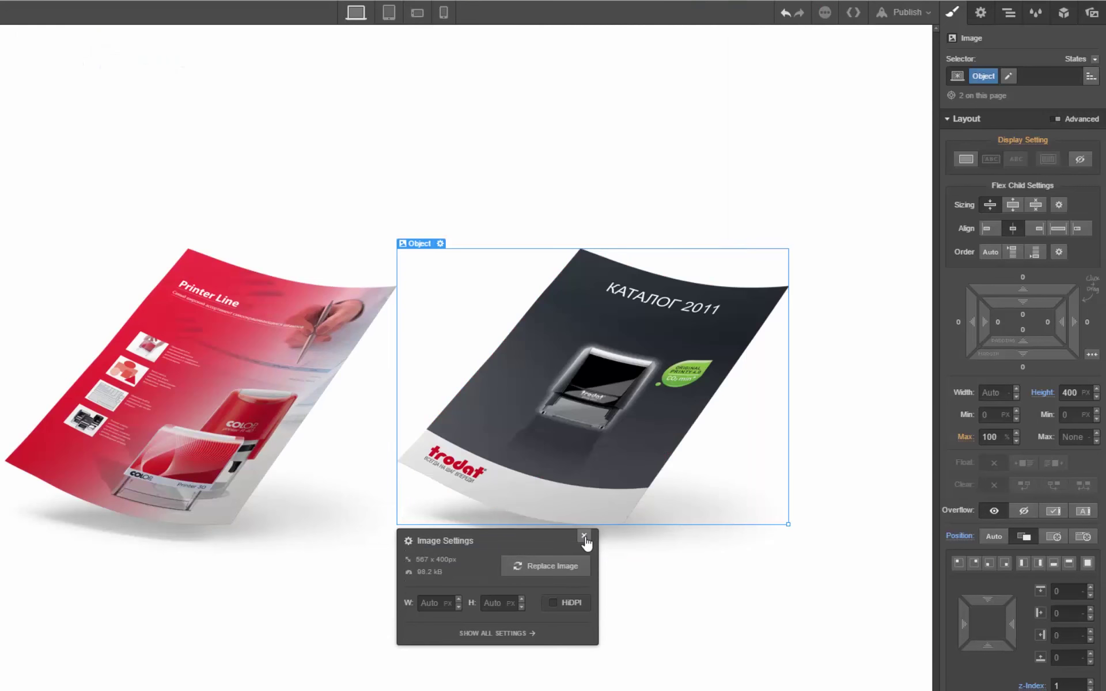
click(584, 538)
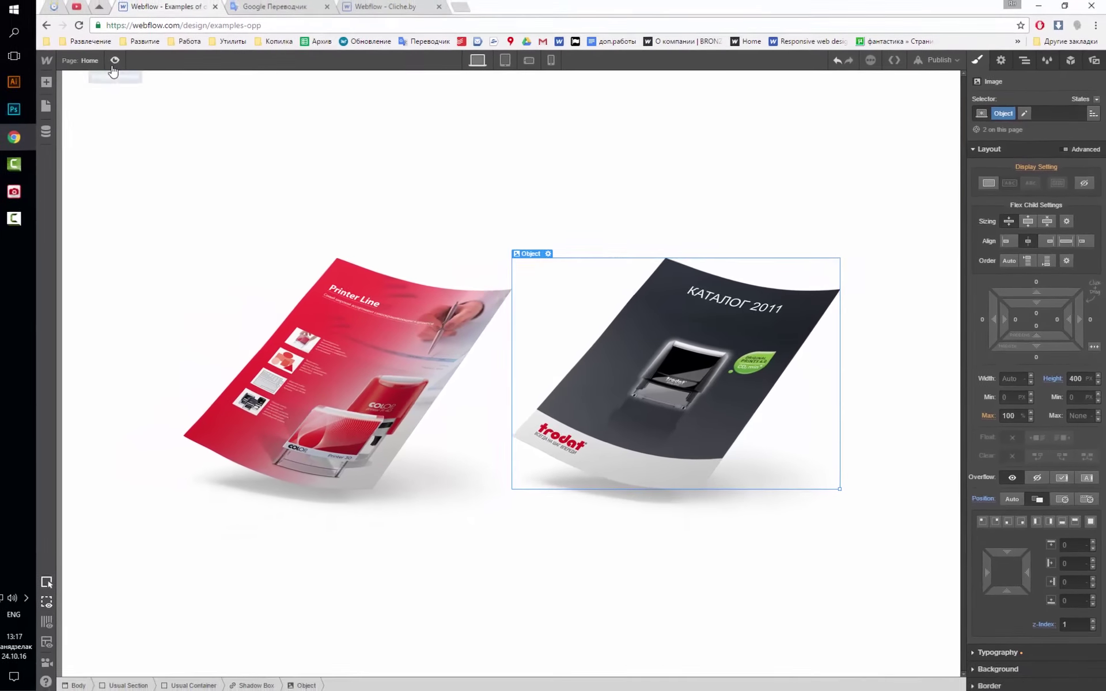
click(124, 84)
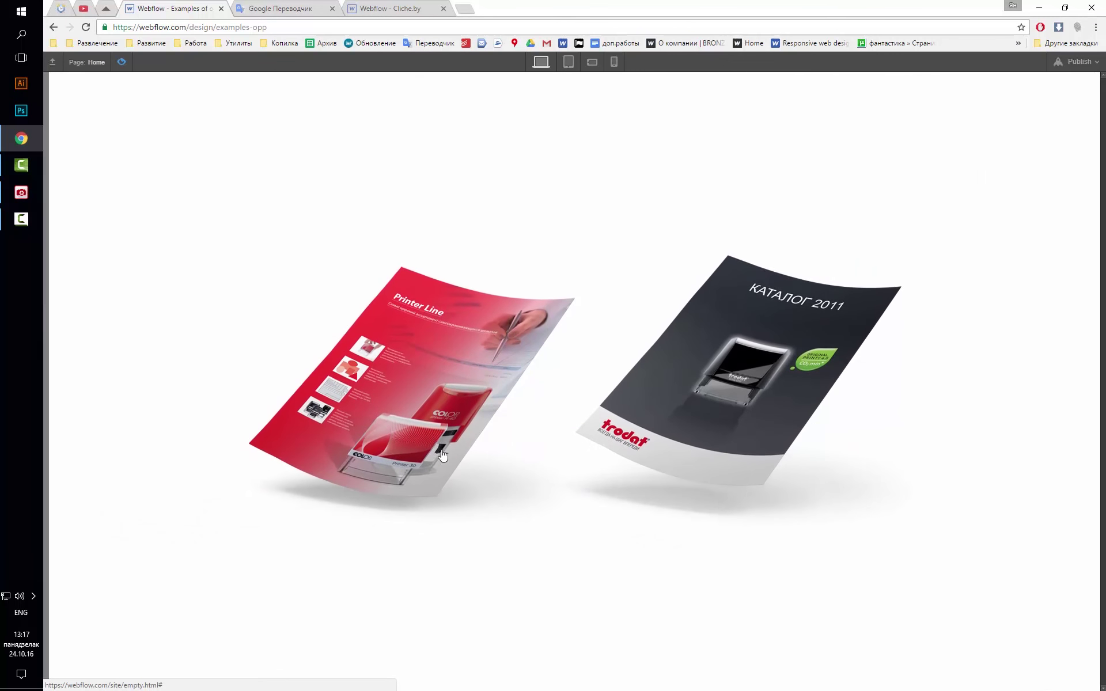
- Publish the site to examples-opp.webflow.io and open the published page
click(1069, 65)
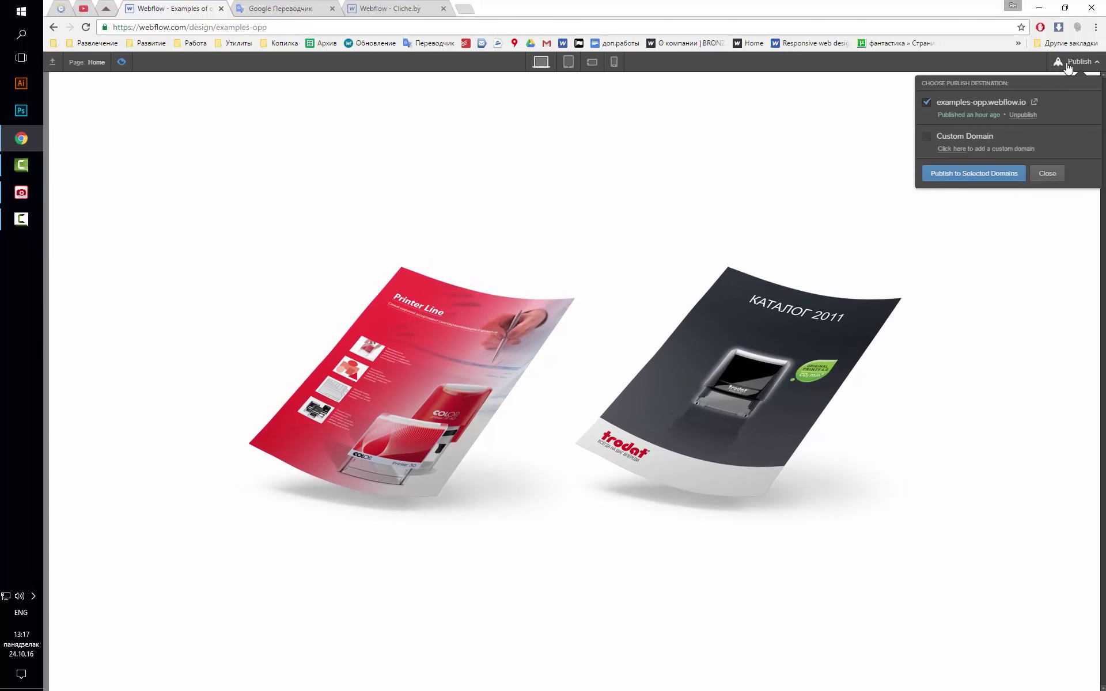
click(973, 172)
click(1035, 102)
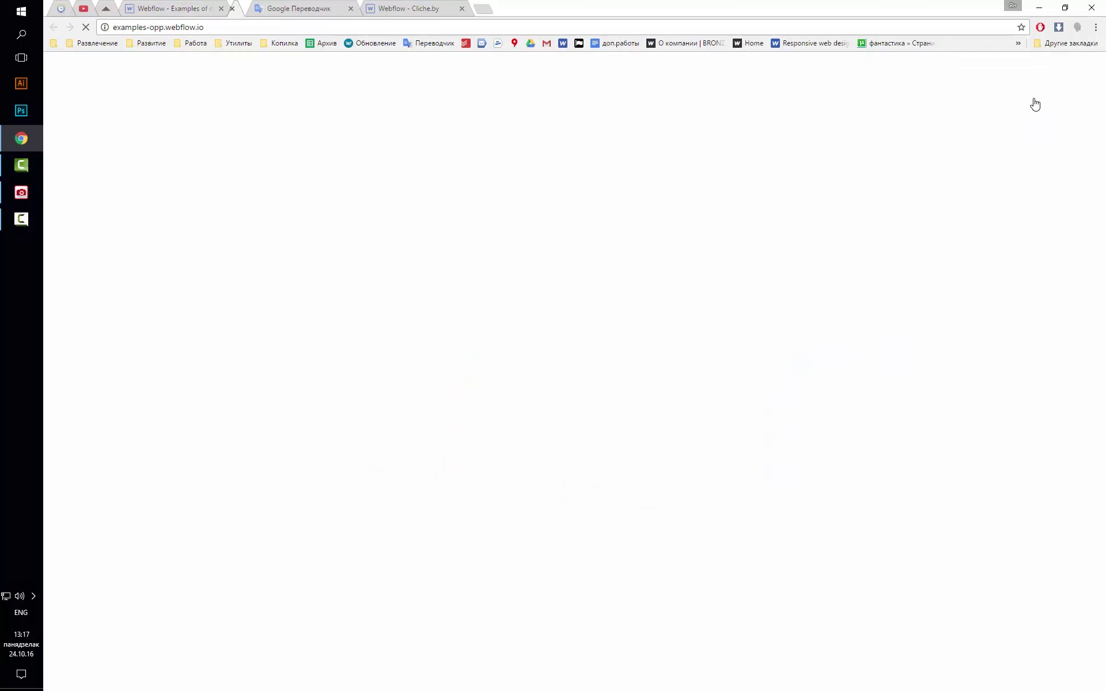